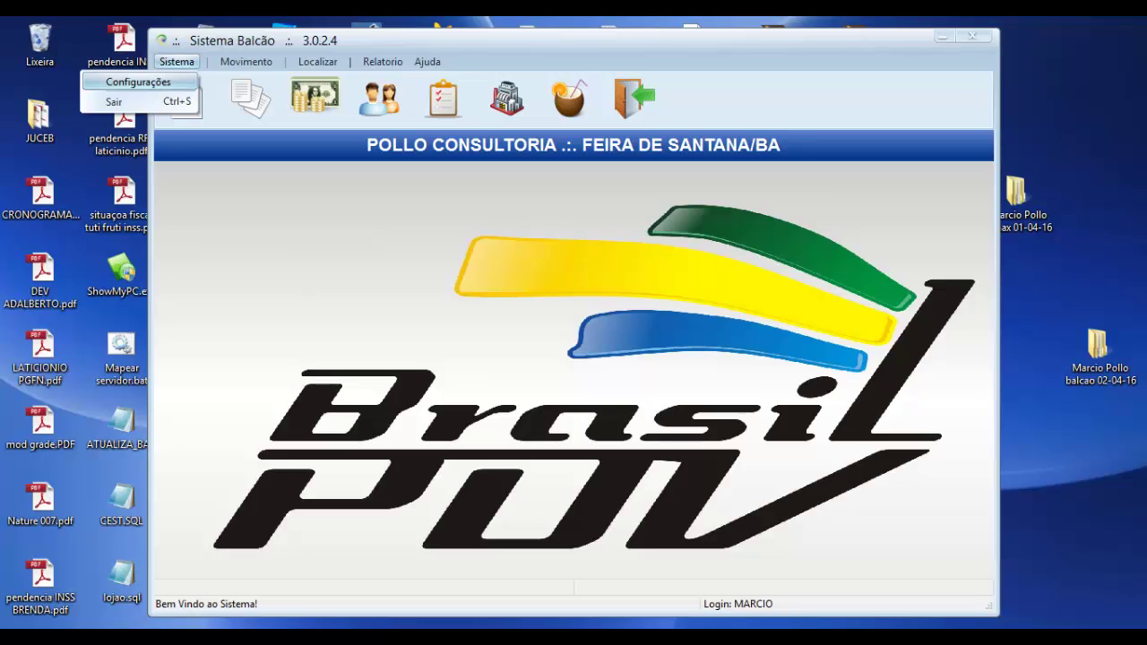
# Step: Enable the Agendar Entrega option in the system's print configuration and save the settings
pyautogui.click(138, 82)
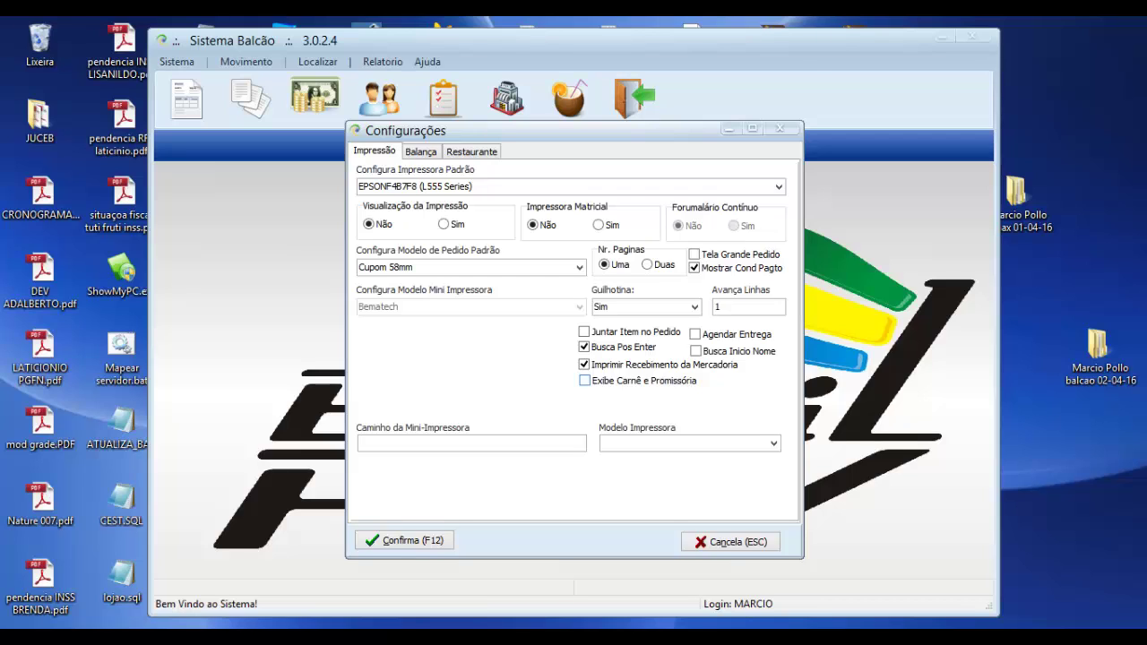
pyautogui.click(695, 333)
pyautogui.press('F12')
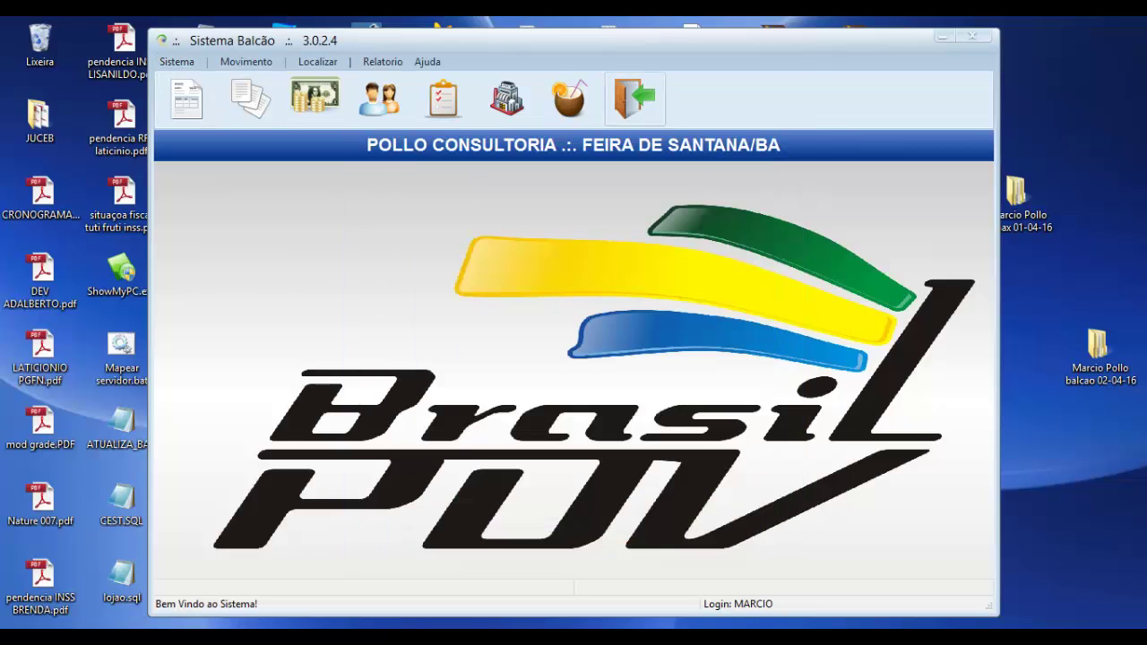
# Step: Exit Sistema Balcão and relaunch it from Balcao.exe in the GMax folder on drive C
pyautogui.click(636, 97)
pyautogui.click(545, 389)
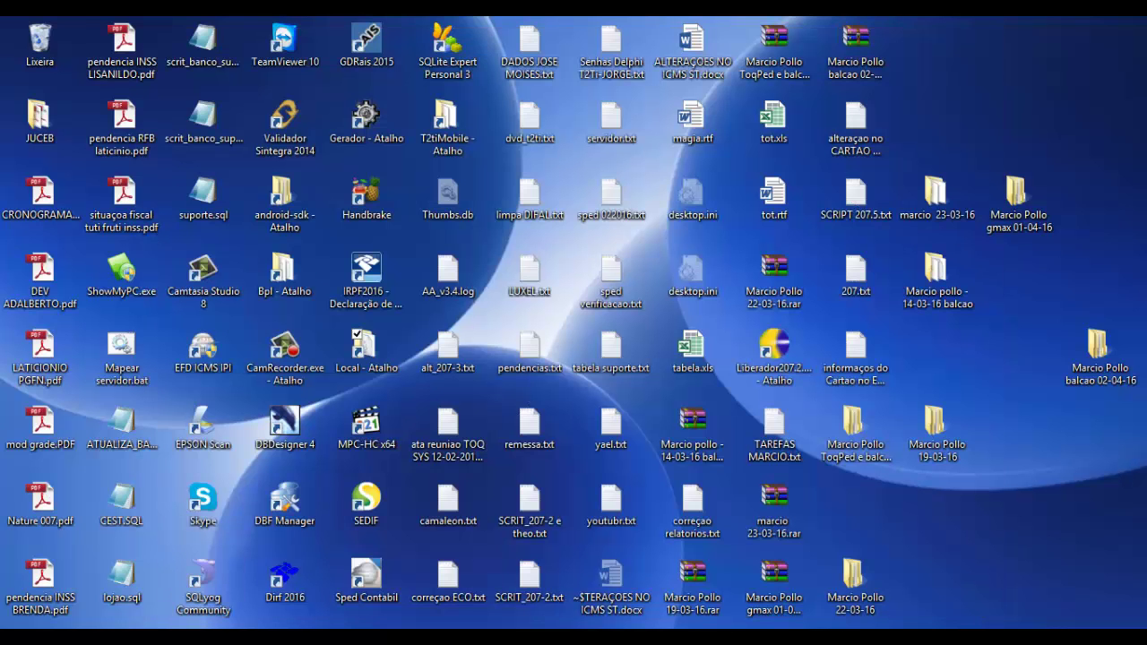
pyautogui.click(186, 638)
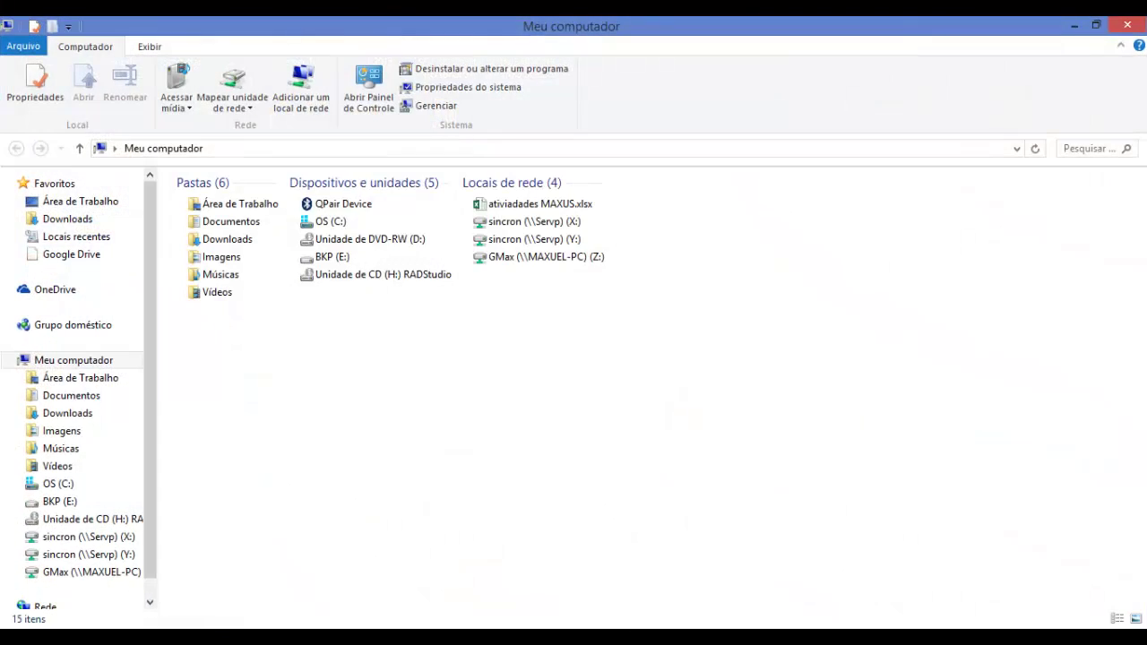
pyautogui.click(59, 484)
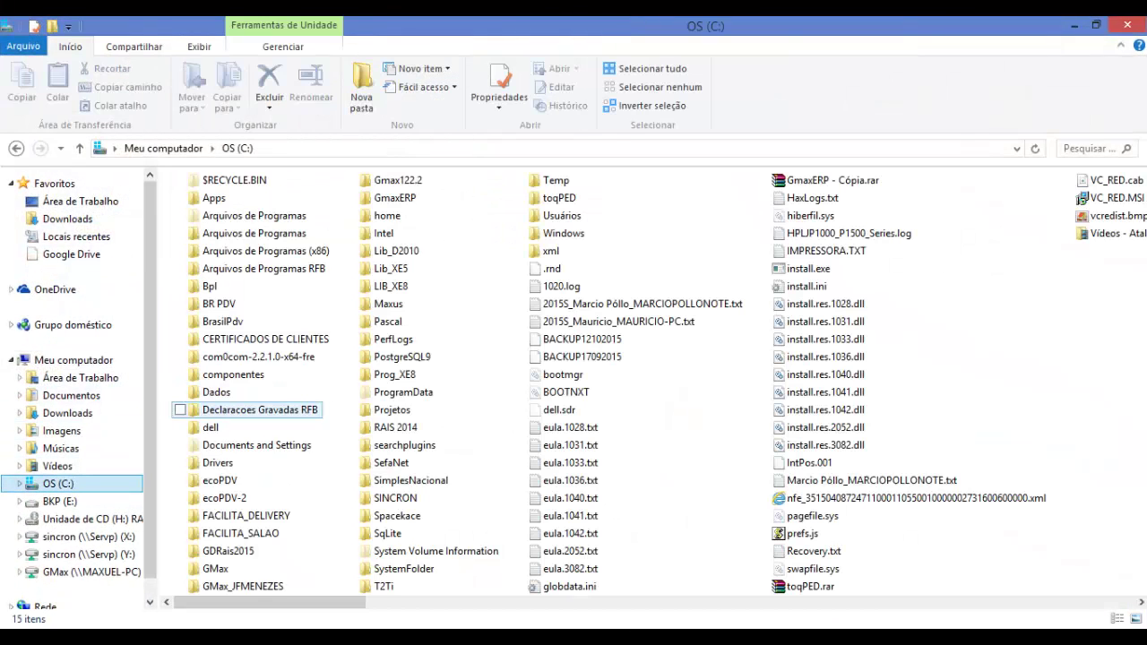
pyautogui.doubleClick(215, 568)
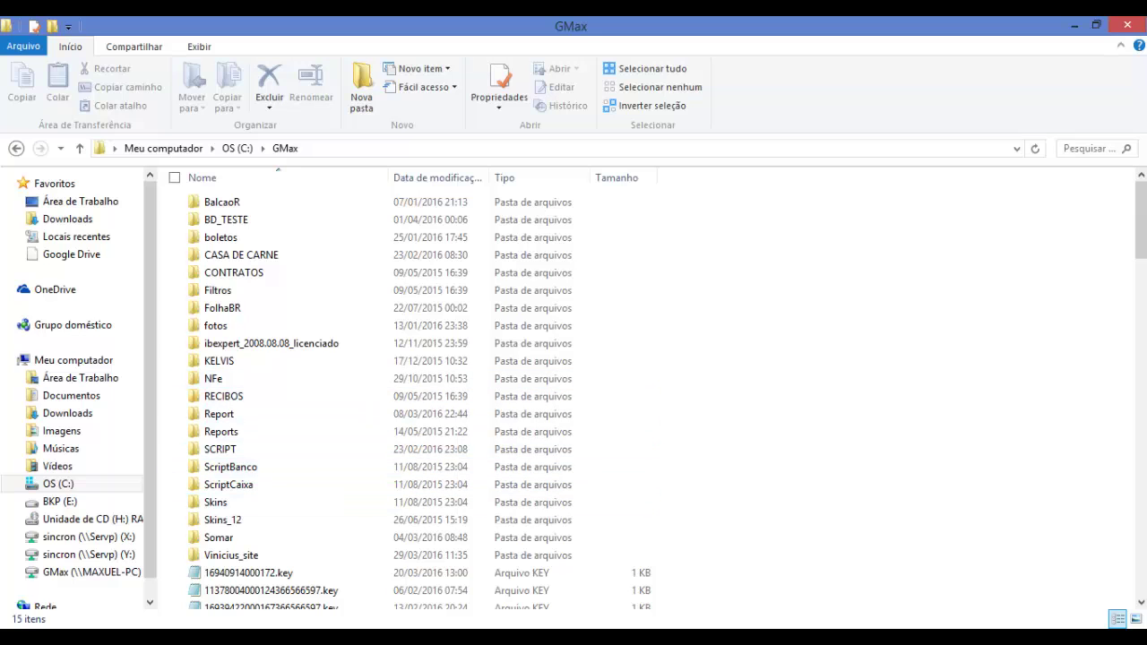
pyautogui.scroll(-8, 412, 449)
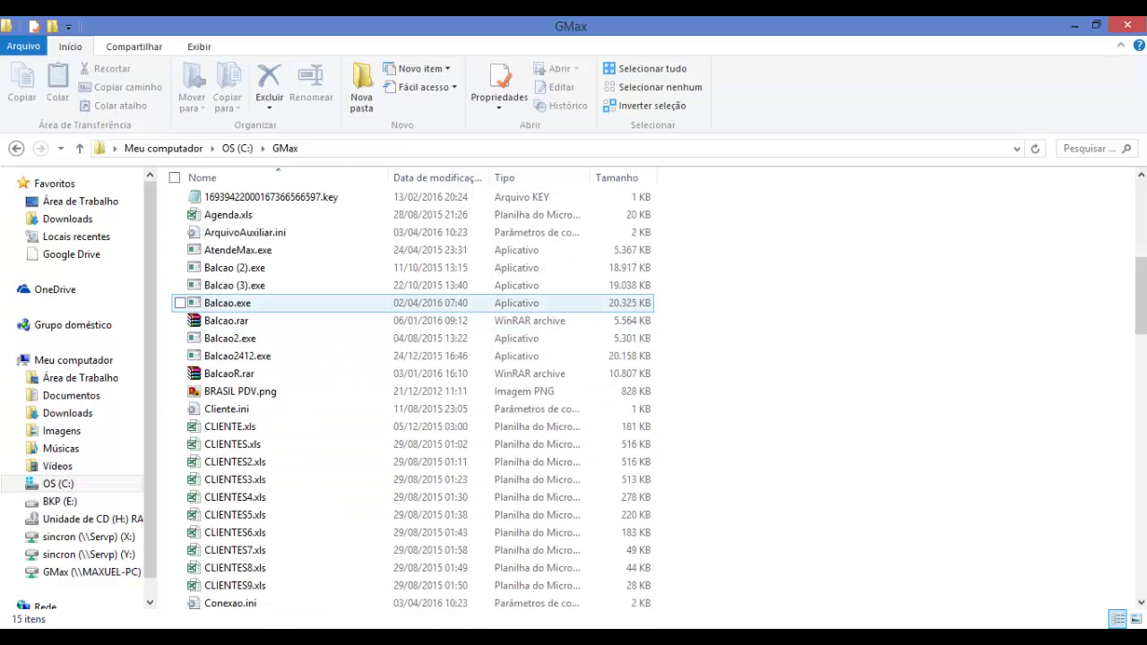
pyautogui.click(227, 303)
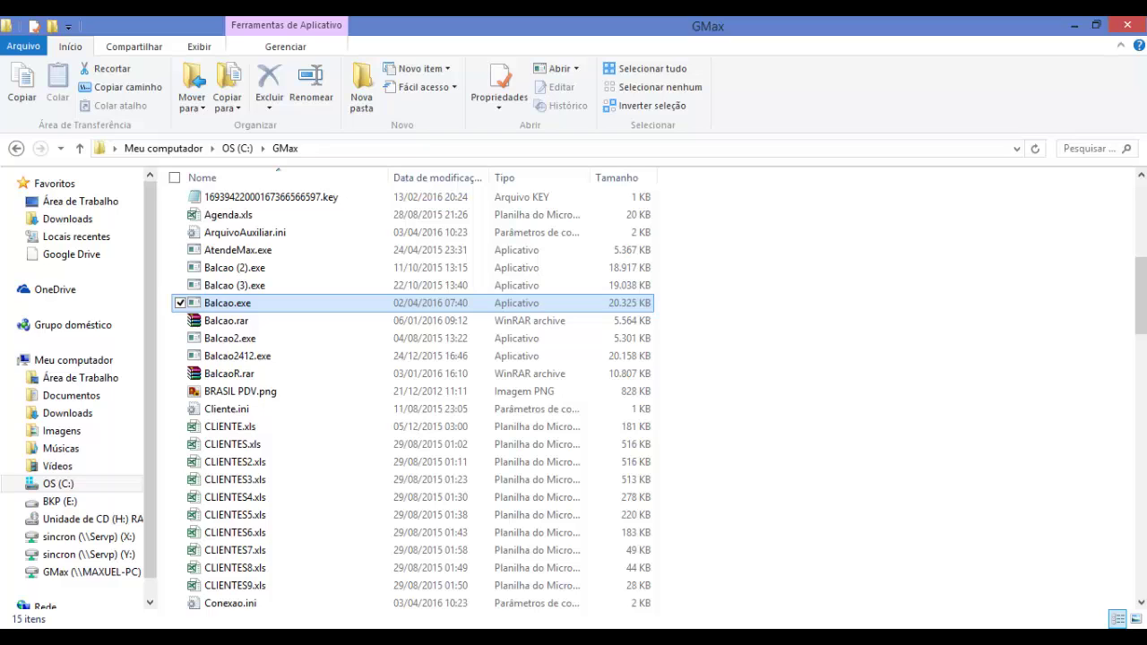
# Step: Log in to Sistema Balcão with the user's login name and password
pyautogui.write('MARCI')
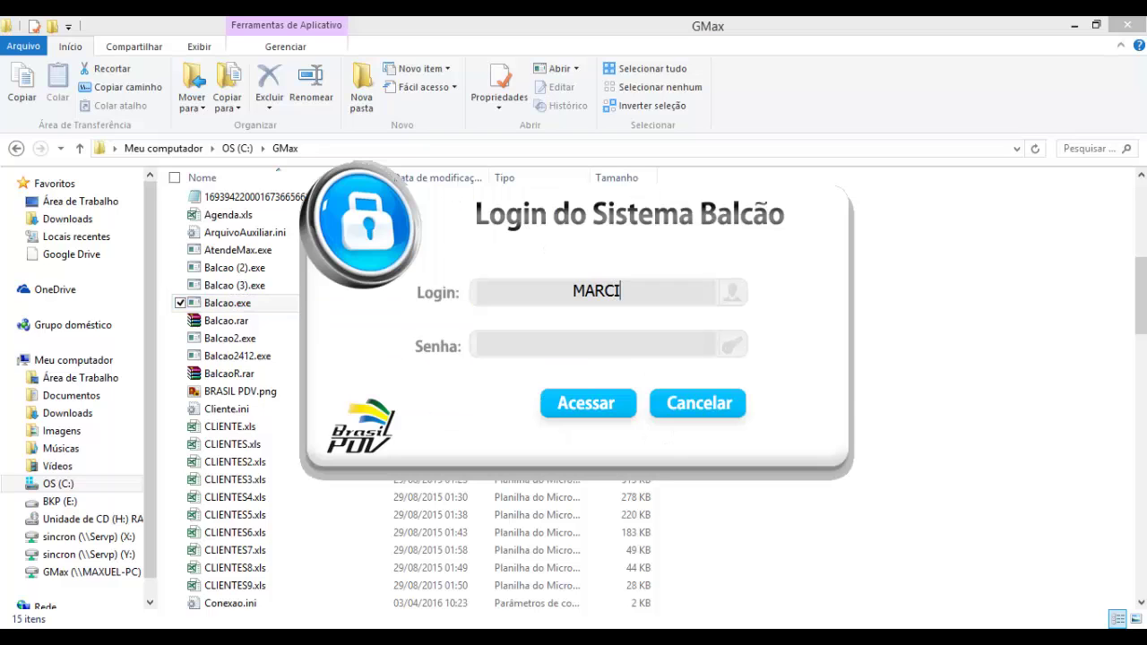
pyautogui.write('O')
pyautogui.press('Tab')
pyautogui.write('***')
pyautogui.press('Return')
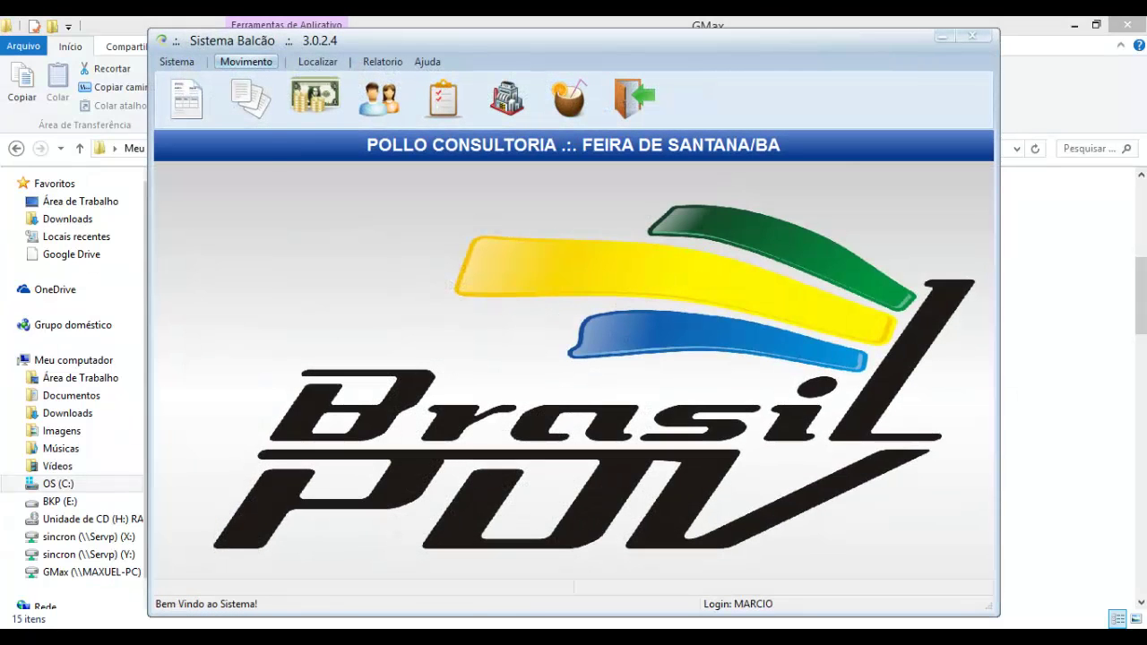
# Step: Open Gerenciador Pedidos and search the orders awaiting delivery with the seller, route and city filters left empty
pyautogui.click(245, 61)
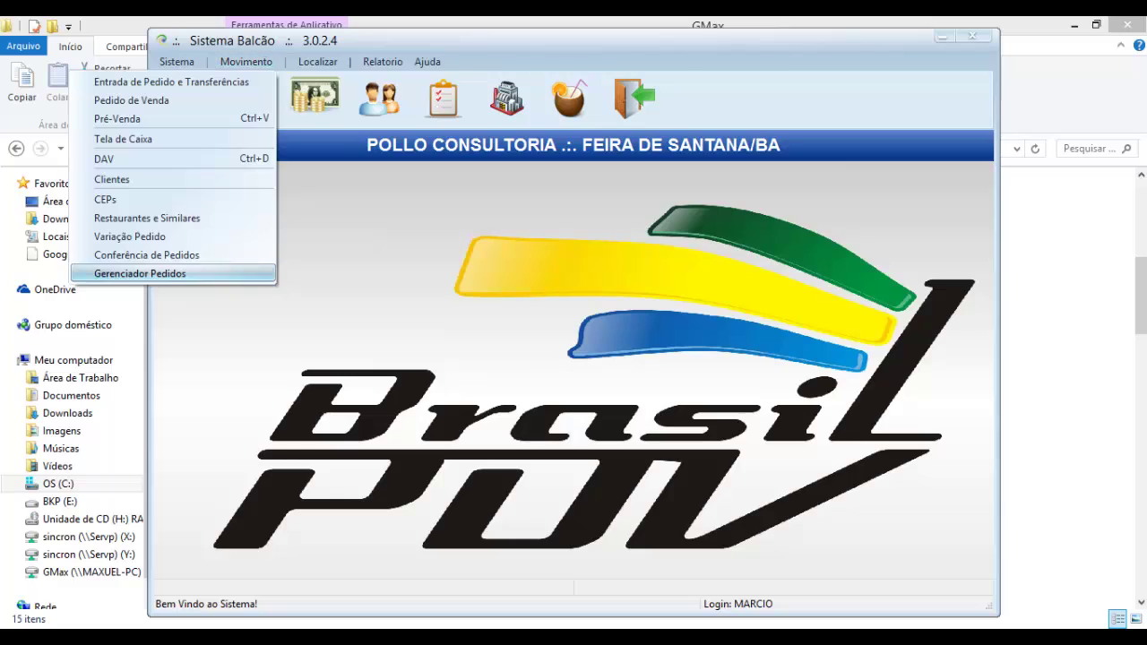
pyautogui.press('Return')
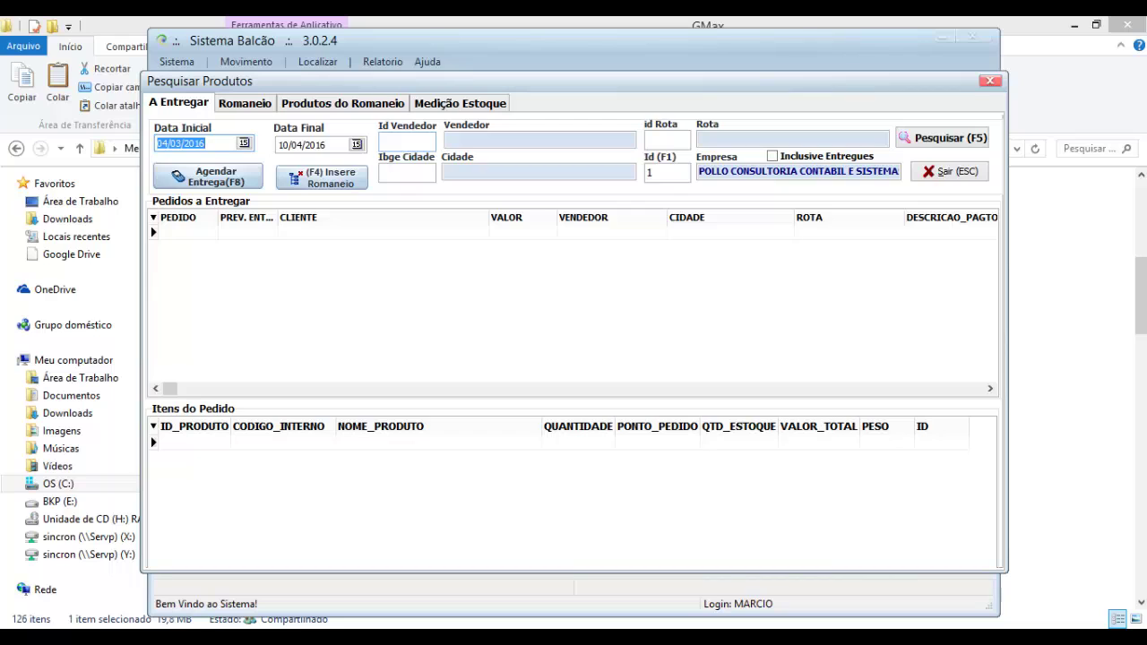
pyautogui.click(407, 141)
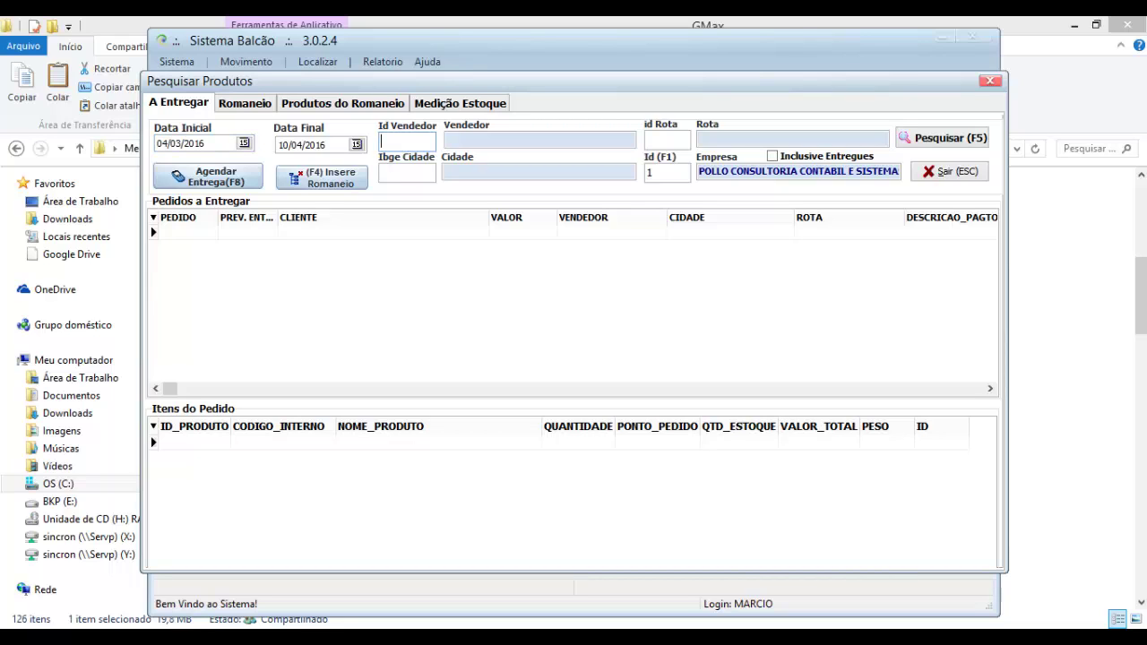
pyautogui.click(666, 139)
pyautogui.click(407, 173)
pyautogui.click(942, 138)
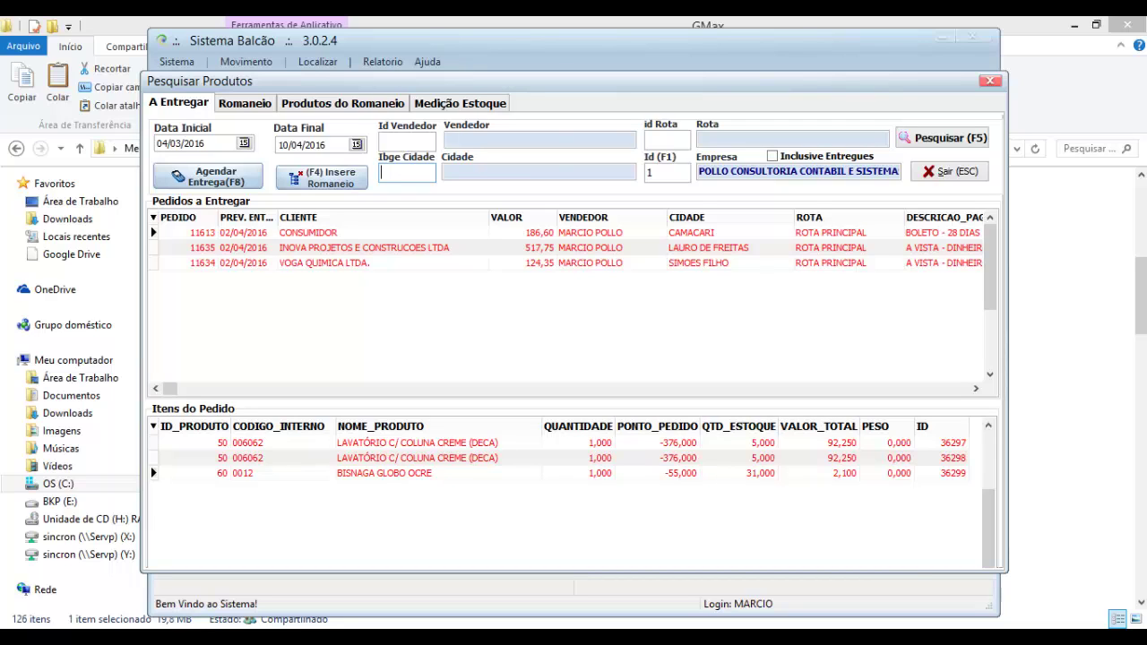
# Step: Examine the CONSUMIDOR order's number, delivery forecast, customer, value, seller, city and route in the orders awaiting delivery
pyautogui.click(247, 233)
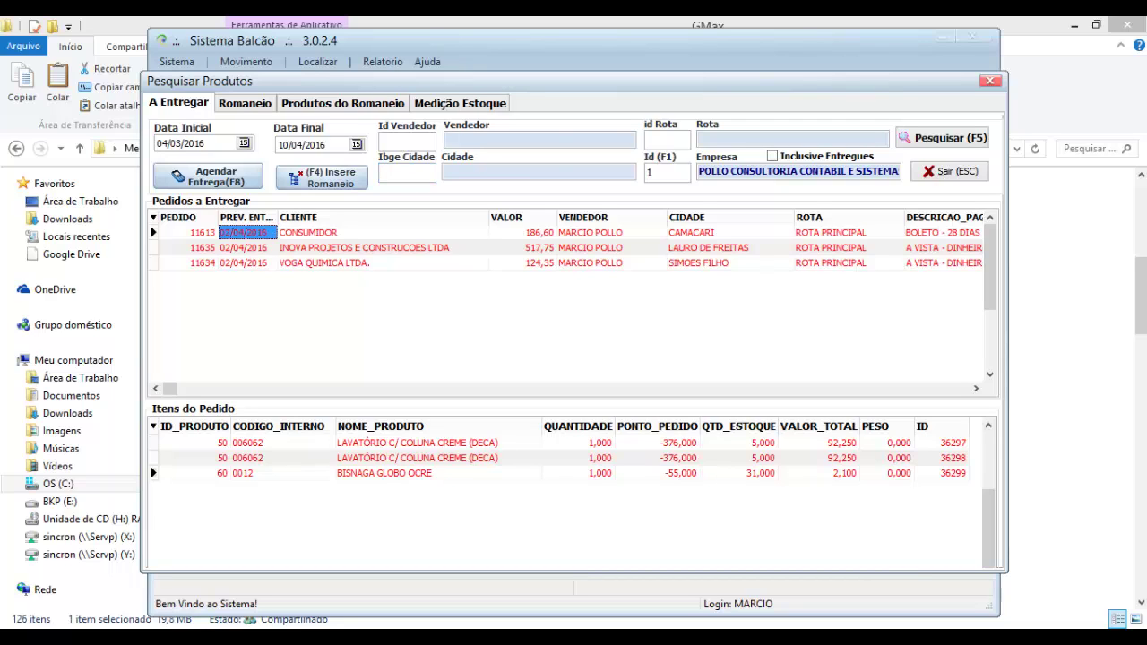
pyautogui.press('Right')
pyautogui.press('Right')
pyautogui.press('Right')
pyautogui.press('Right')
pyautogui.press('Right')
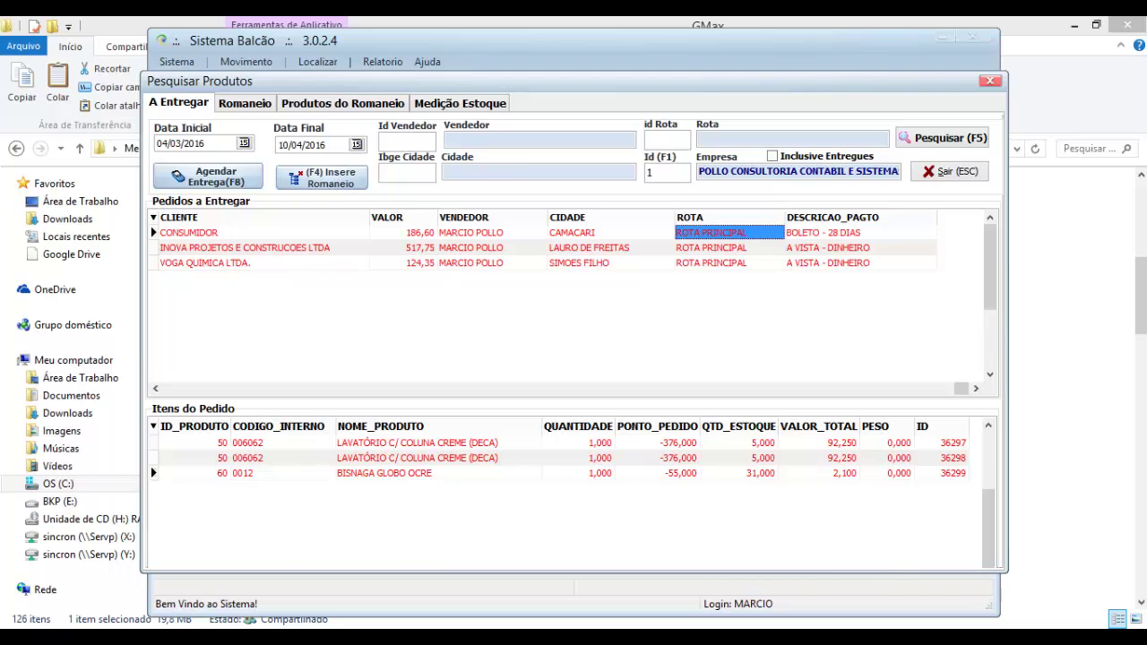
pyautogui.press('Home')
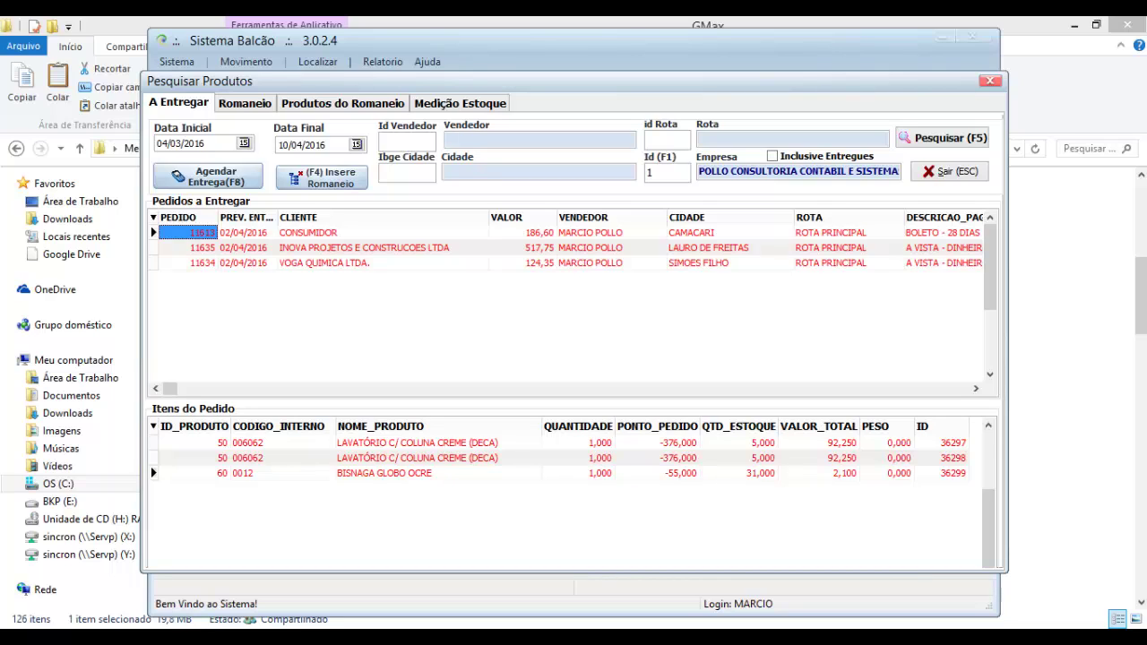
pyautogui.click(383, 233)
pyautogui.press('Left')
pyautogui.press('Left')
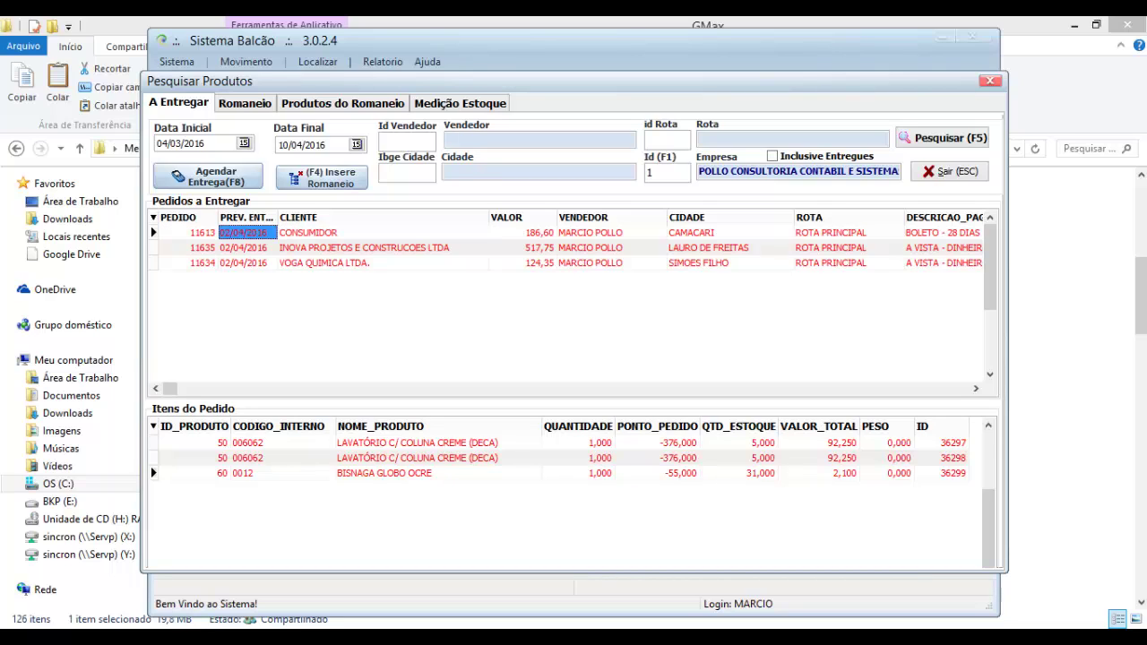
pyautogui.press('Right')
# Step: Examine the quantity, order point, stock and total value of the LAVATÓRIO C/ COLUNA CREME item in the INOVA PROJETOS order
pyautogui.click(247, 248)
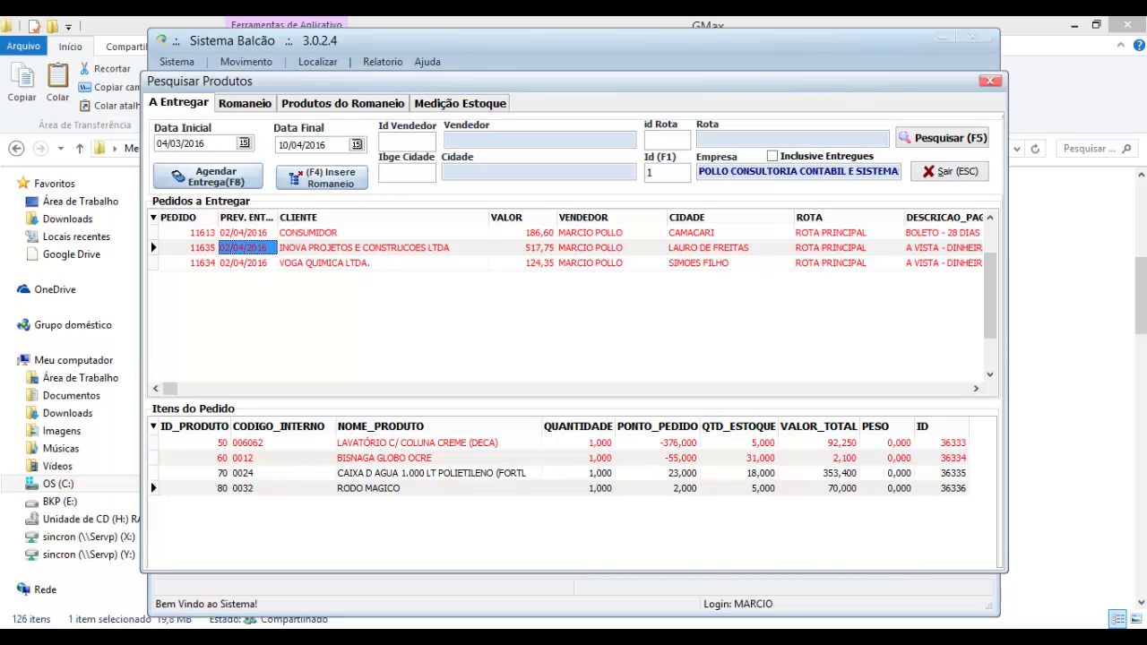
pyautogui.click(418, 442)
pyautogui.click(578, 442)
pyautogui.click(657, 443)
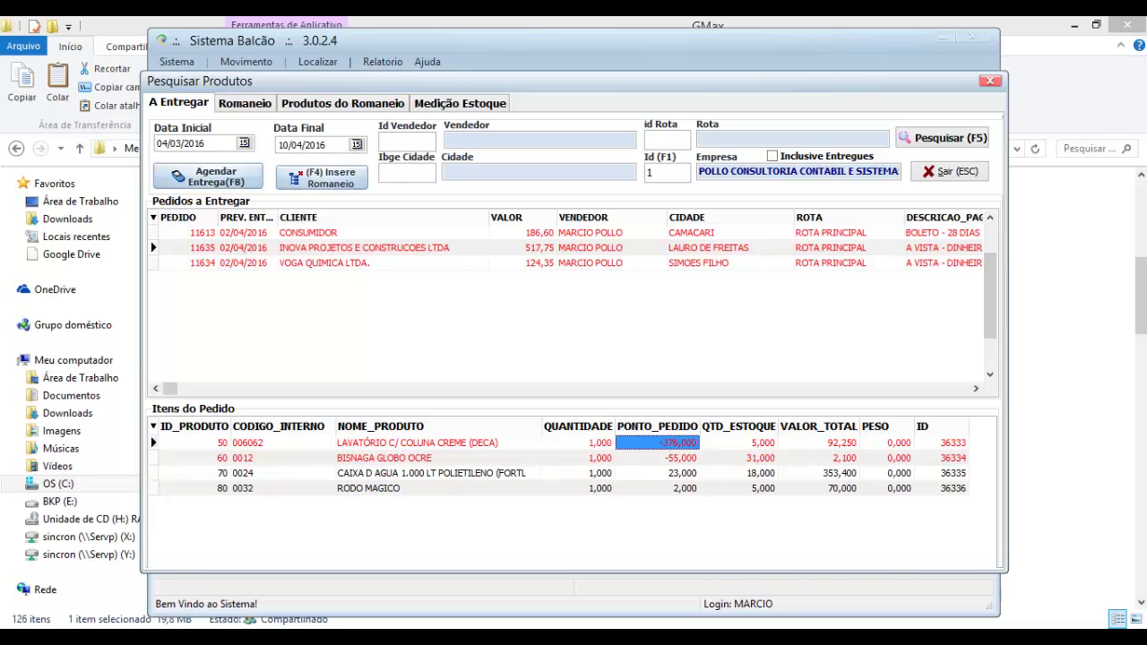
pyautogui.press('Right')
pyautogui.press('Right')
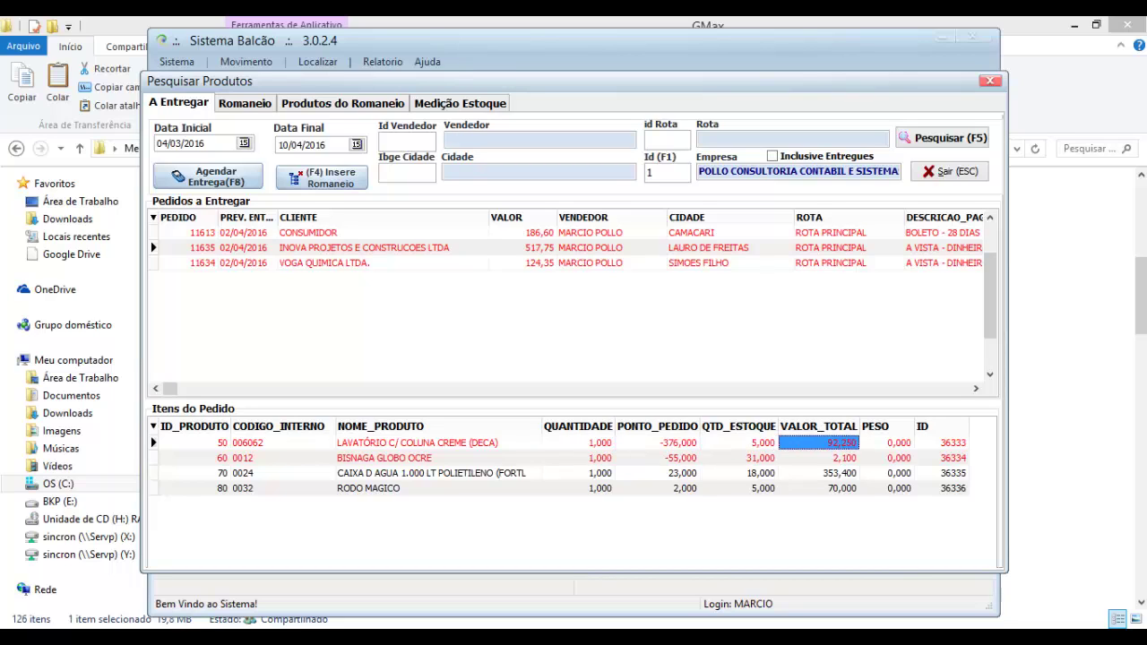
pyautogui.press('Left')
pyautogui.press('Left')
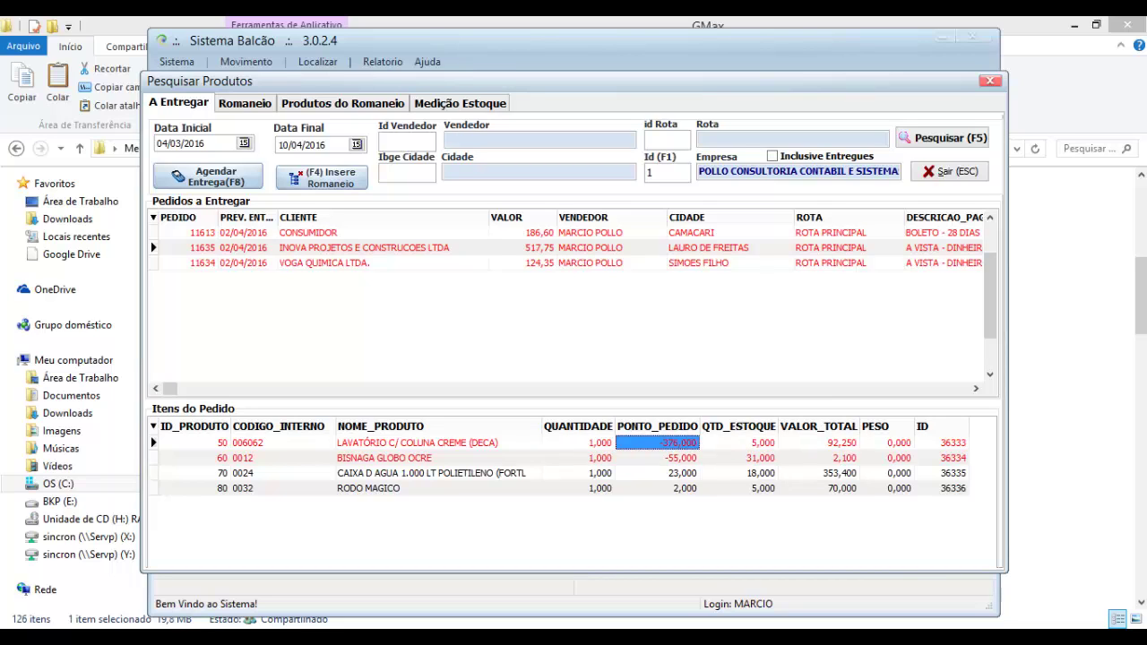
pyautogui.press('Left')
pyautogui.press('Left')
pyautogui.press('Left')
pyautogui.press('Right')
pyautogui.press('Right')
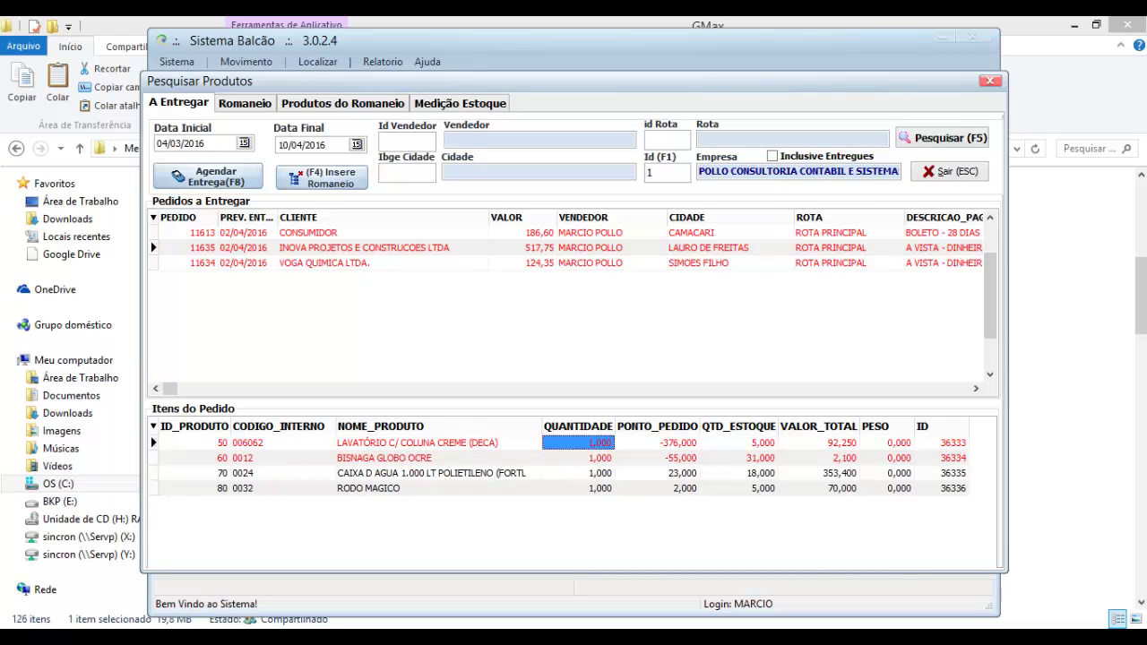
pyautogui.press('Right')
pyautogui.press('Left')
pyautogui.press('Right')
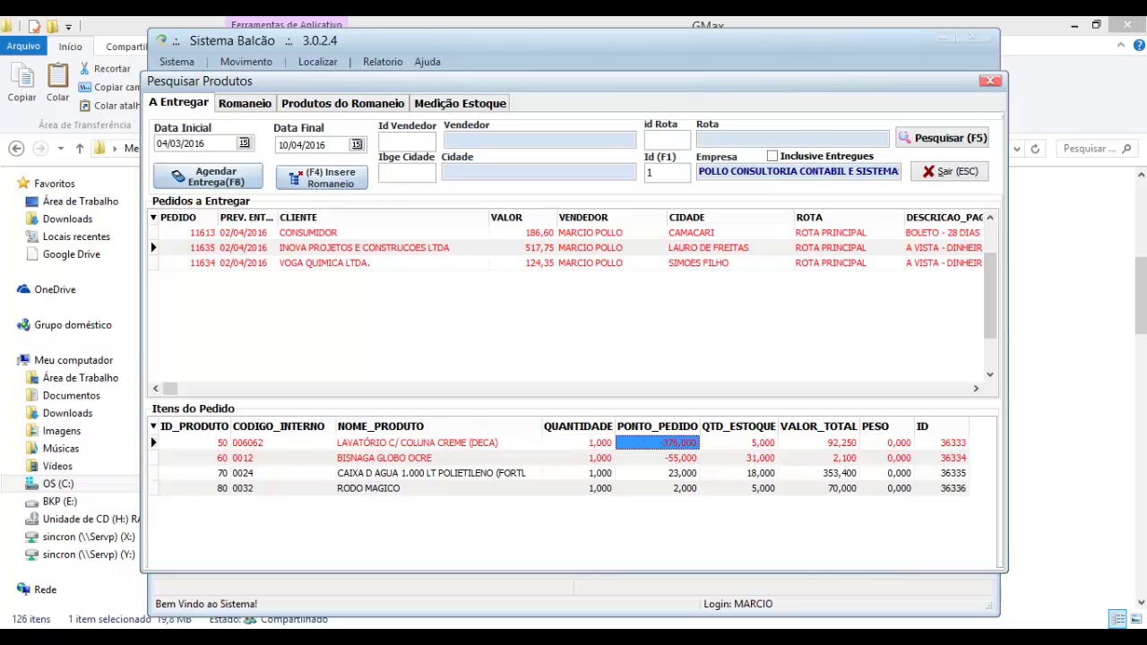
pyautogui.press('Right')
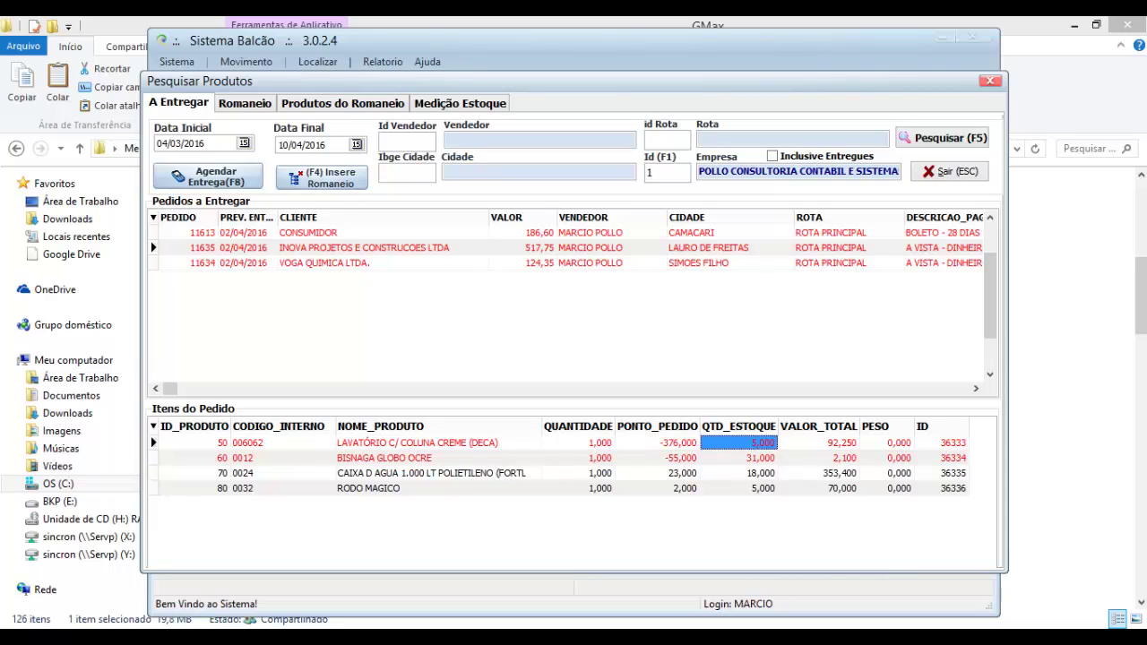
pyautogui.press('Left')
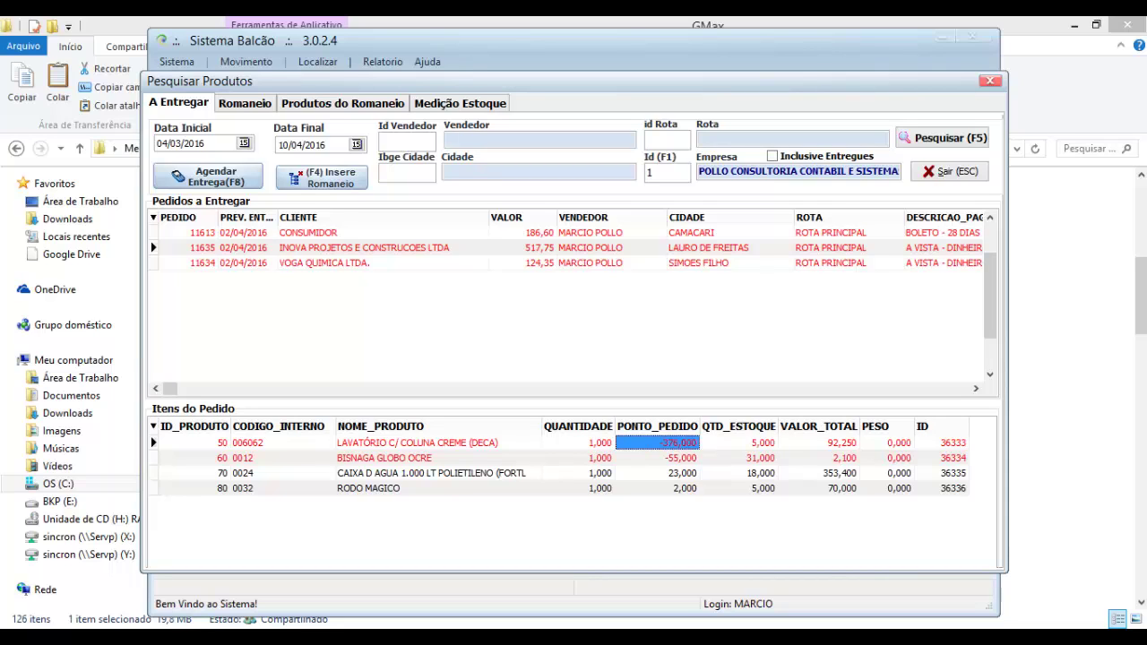
# Step: Compare the order point, stock and quantity of the BISNAGA GLOBO OCRE and CAIXA D AGUA items with the LAVATÓRIO item
pyautogui.press('Down')
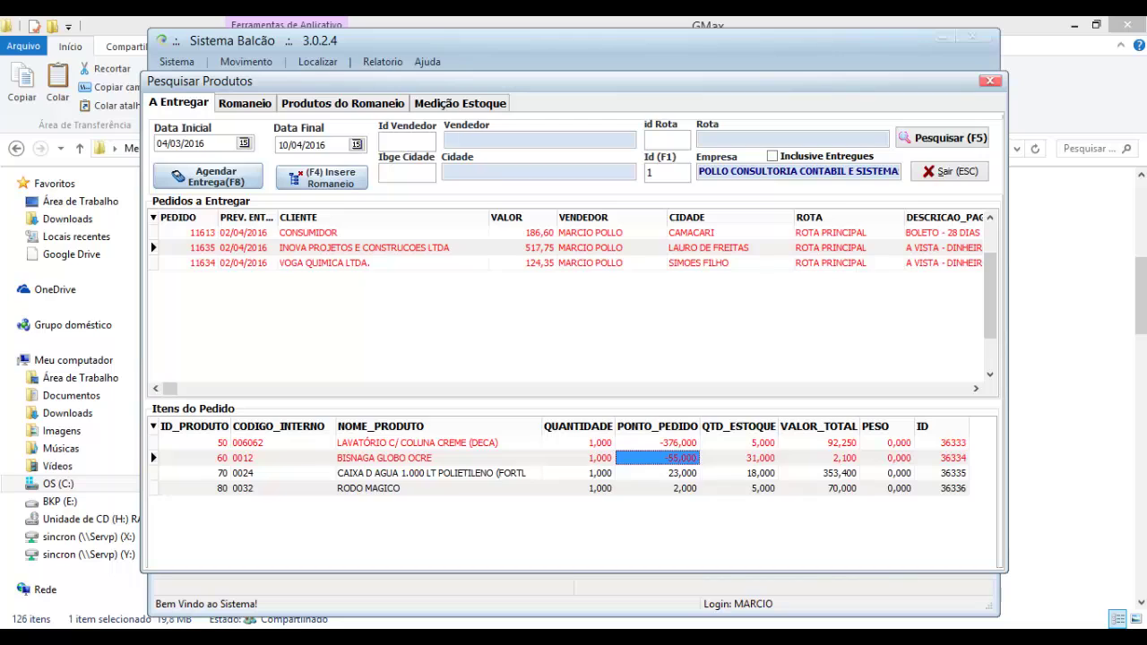
pyautogui.press('Up')
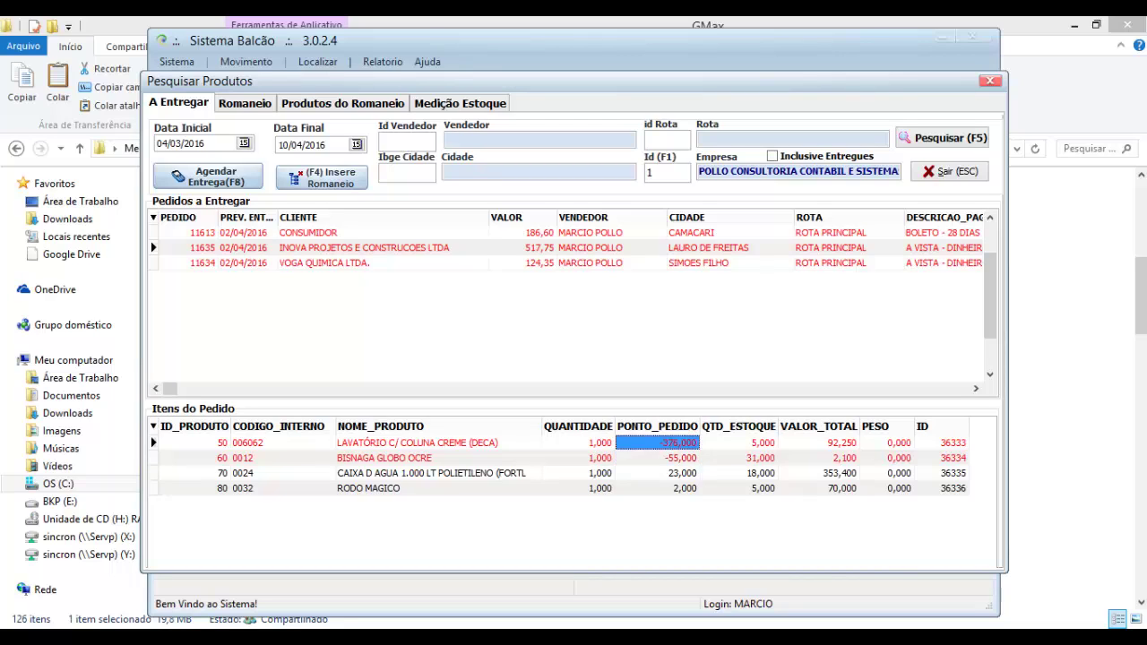
pyautogui.press('Down')
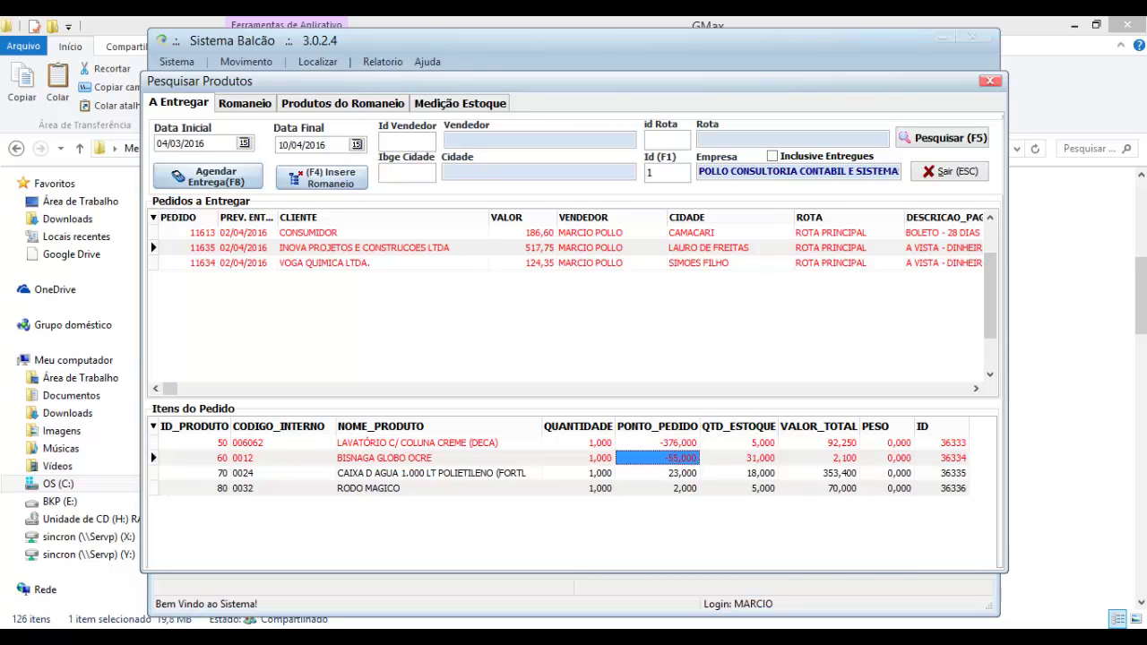
pyautogui.press('Up')
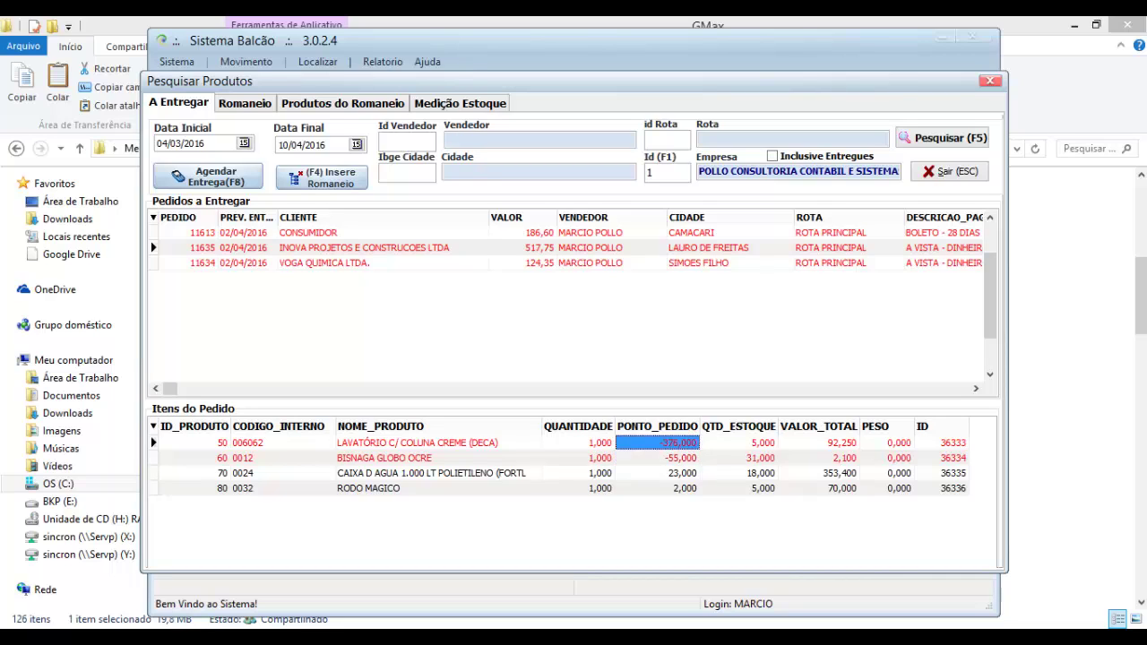
pyautogui.press('Down')
pyautogui.press('Down')
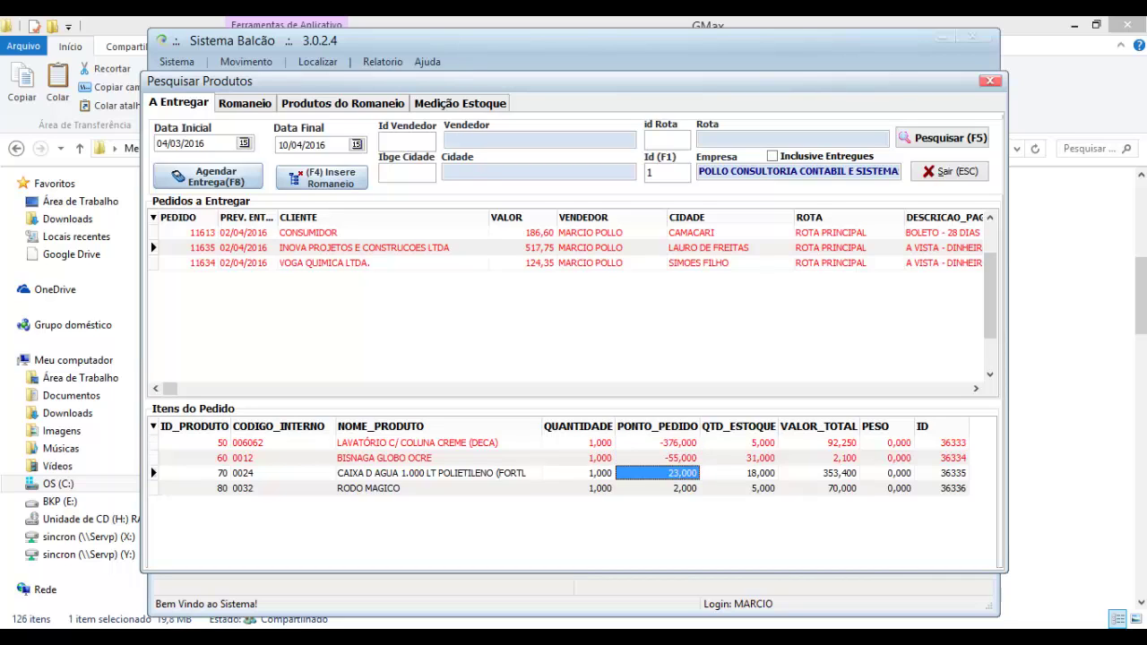
pyautogui.press('Right')
pyautogui.press('Left')
pyautogui.press('Left')
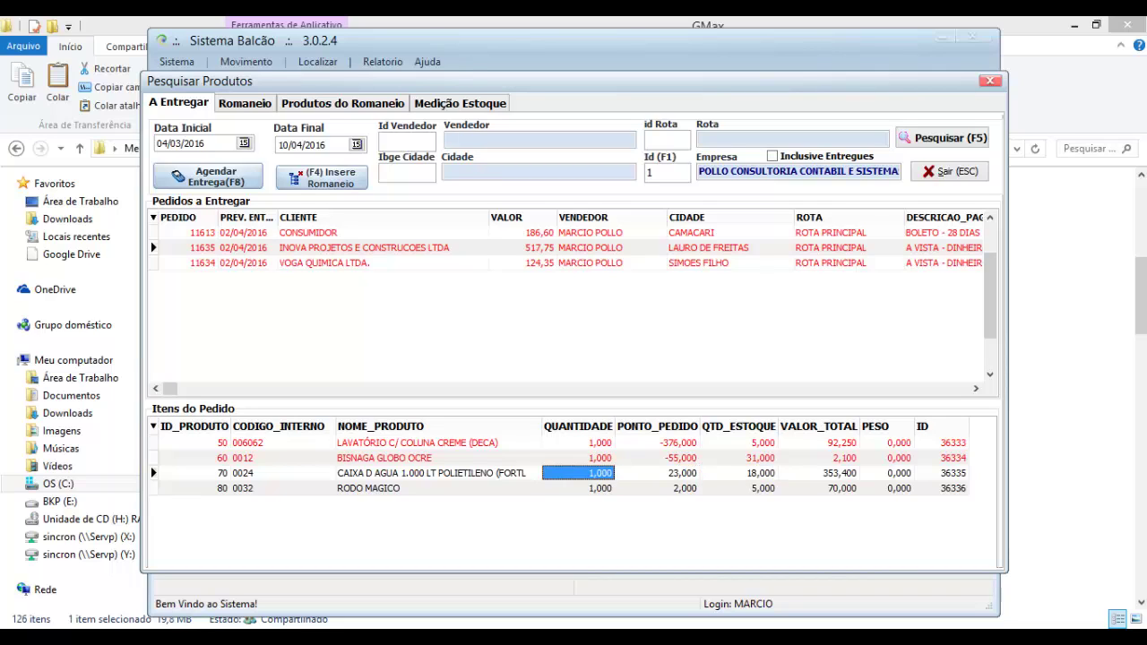
pyautogui.press('Right')
pyautogui.press('Left')
# Step: Review the items of the VOGA QUIMICA, CONSUMIDOR and INOVA PROJETOS orders, finishing with the INOVA PROJETOS order selected
pyautogui.click(368, 262)
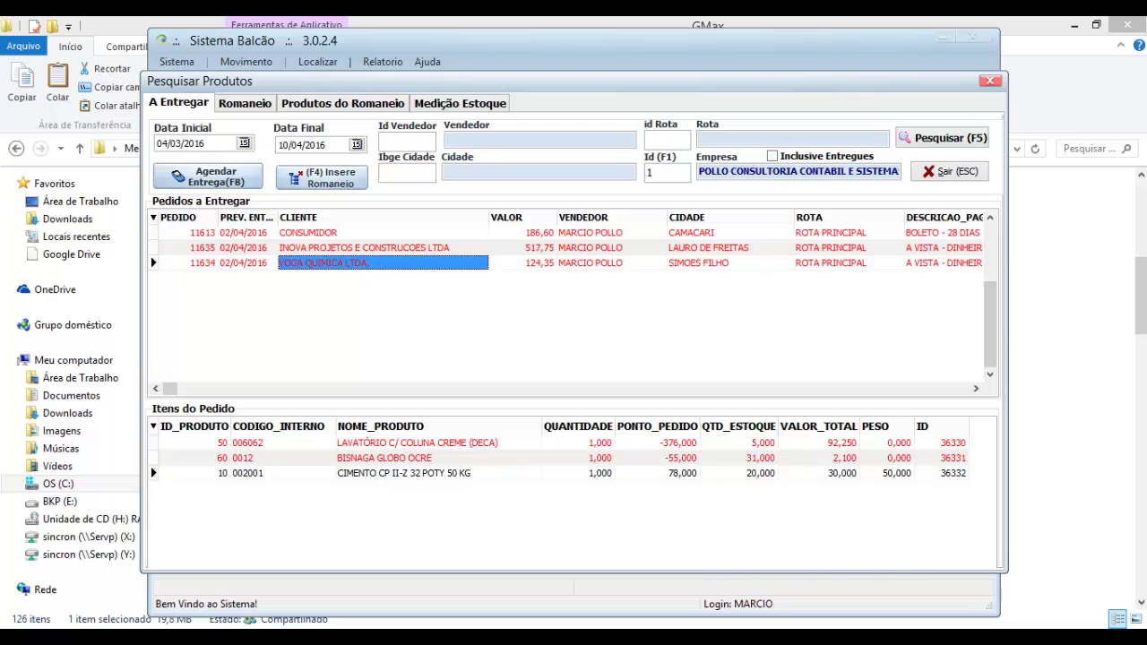
pyautogui.click(368, 247)
pyautogui.click(368, 233)
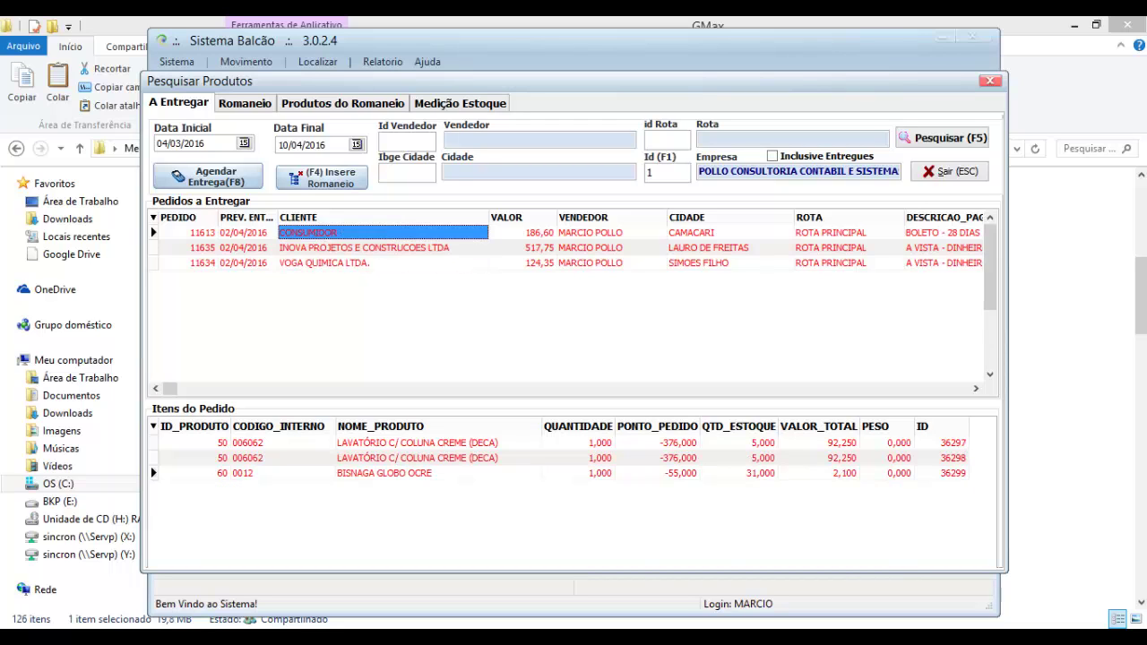
pyautogui.click(367, 248)
pyautogui.click(367, 262)
pyautogui.click(368, 247)
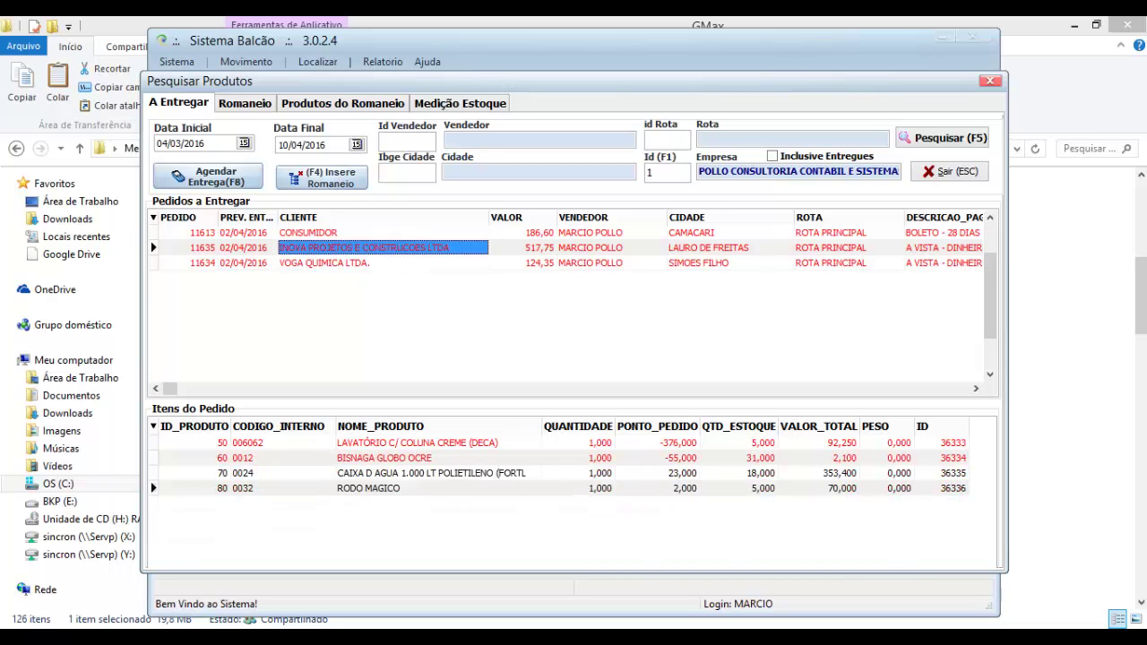
# Step: Schedule the CONSUMIDOR order's delivery for 05/04/2016, leaving the observation and carrier blank
pyautogui.click(368, 233)
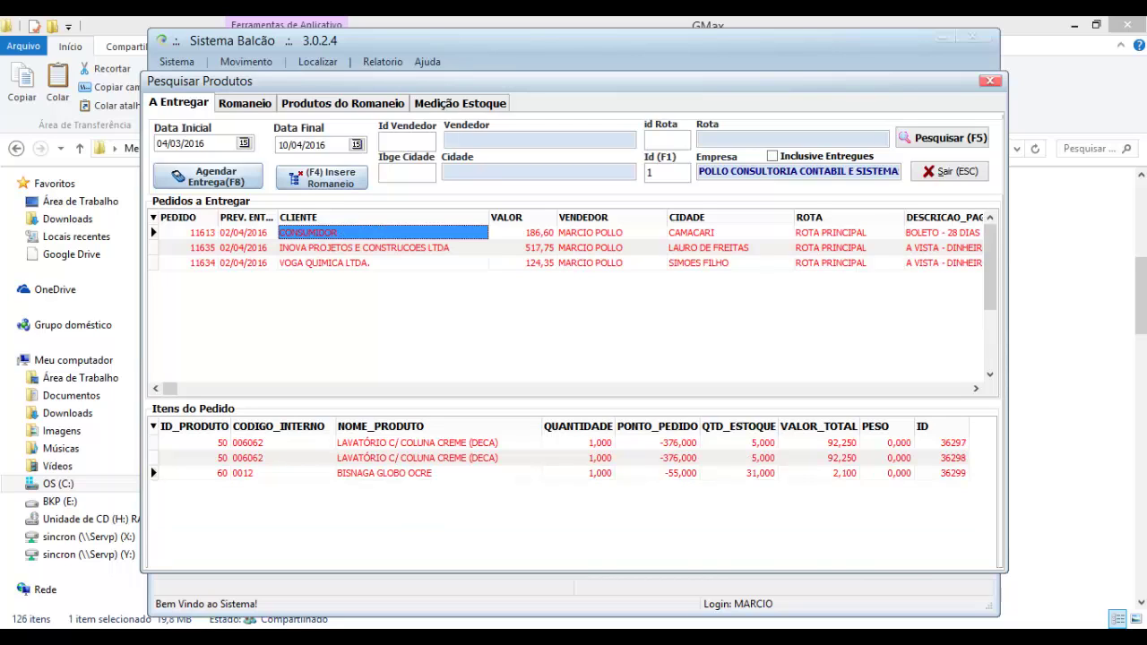
pyautogui.click(247, 233)
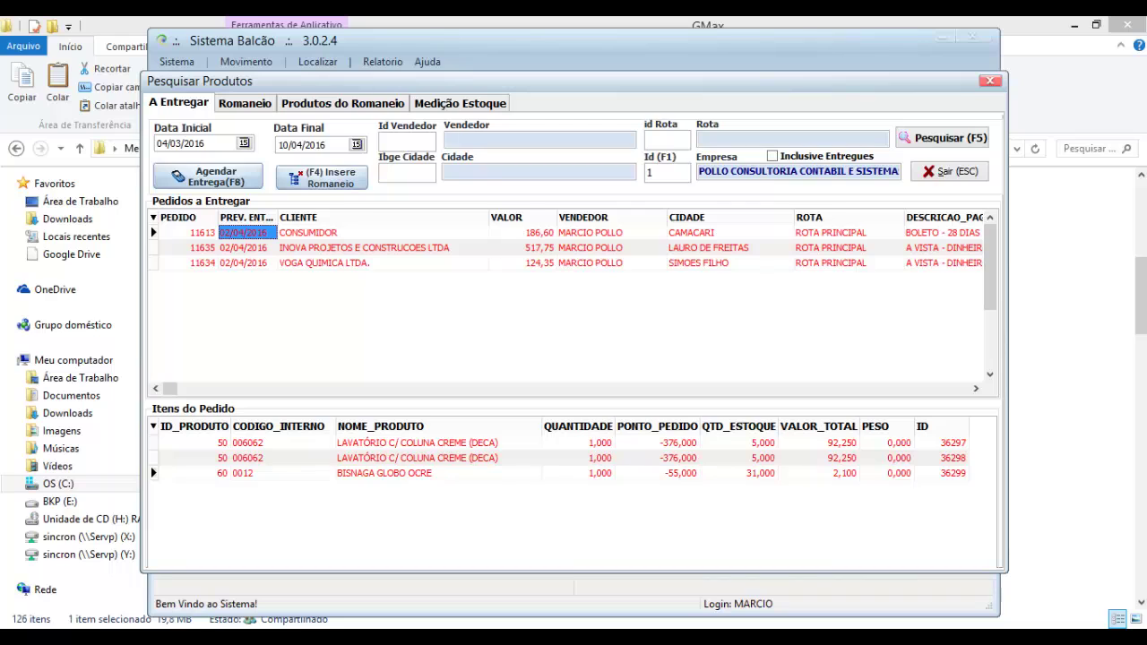
pyautogui.press('F8')
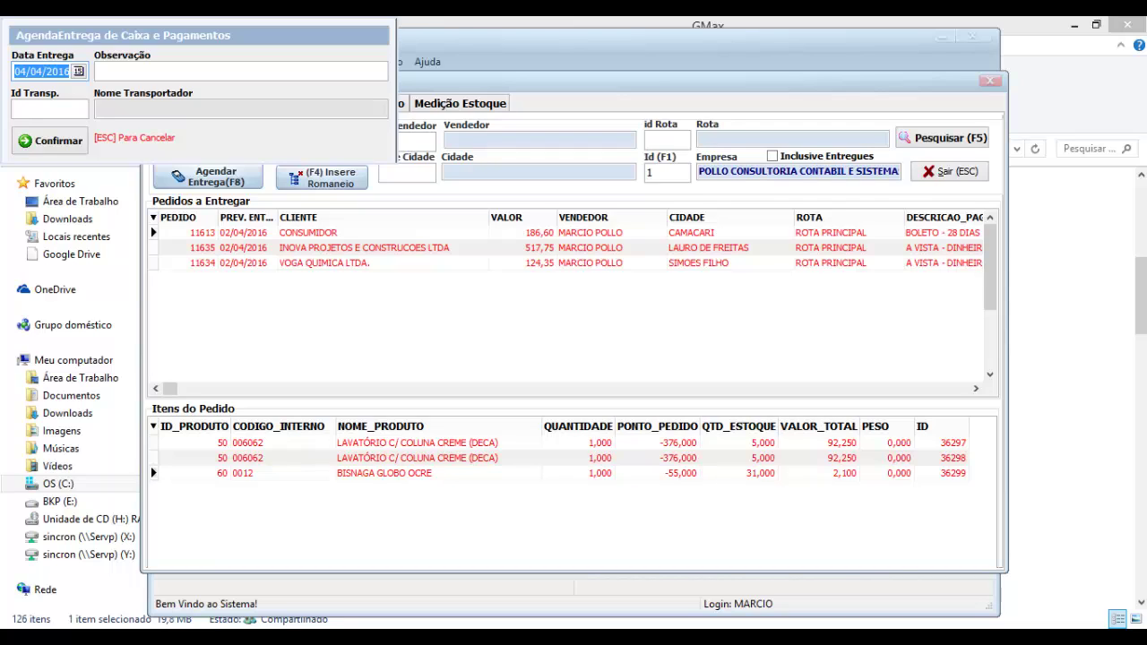
pyautogui.write('05/04/2016')
pyautogui.press('Tab')
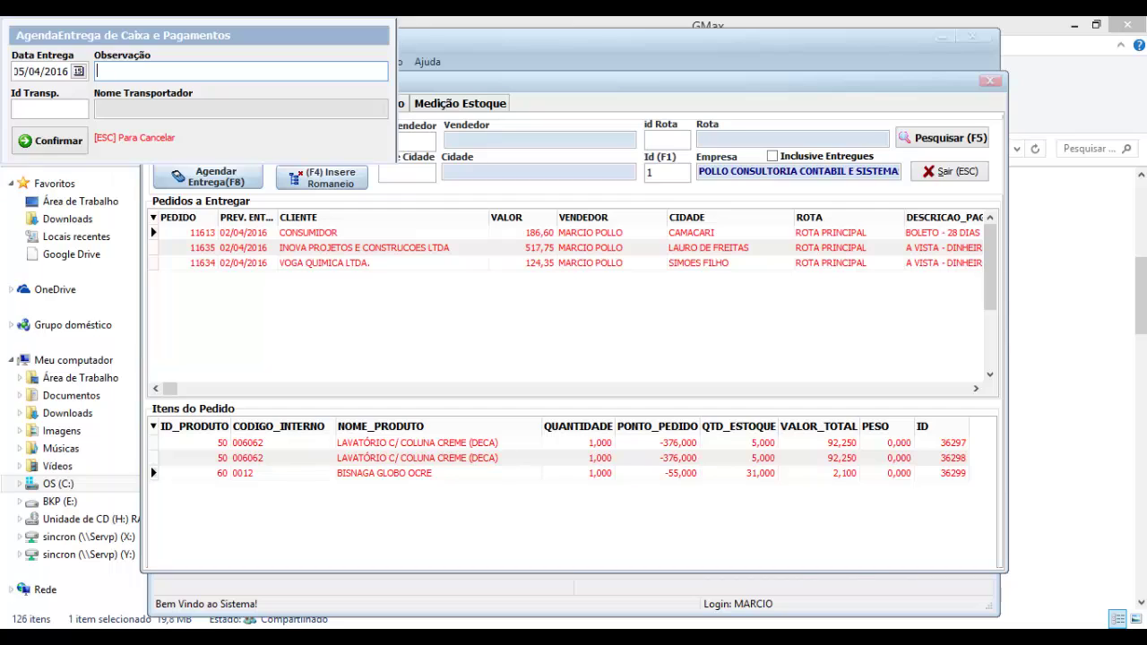
pyautogui.press('Return')
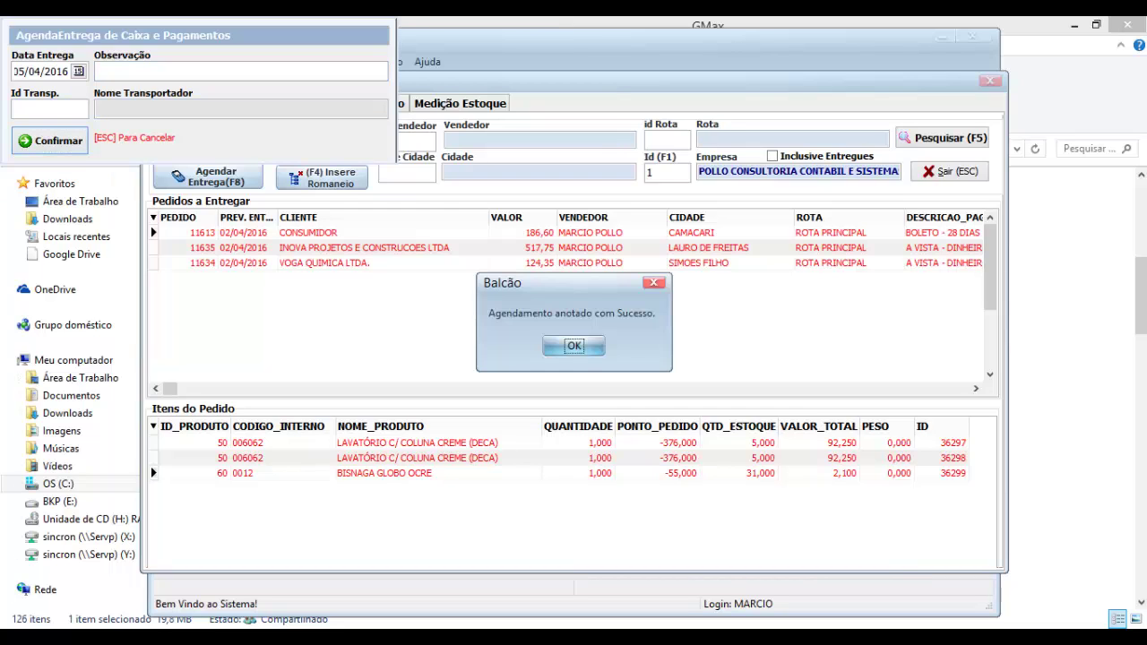
pyautogui.press('Return')
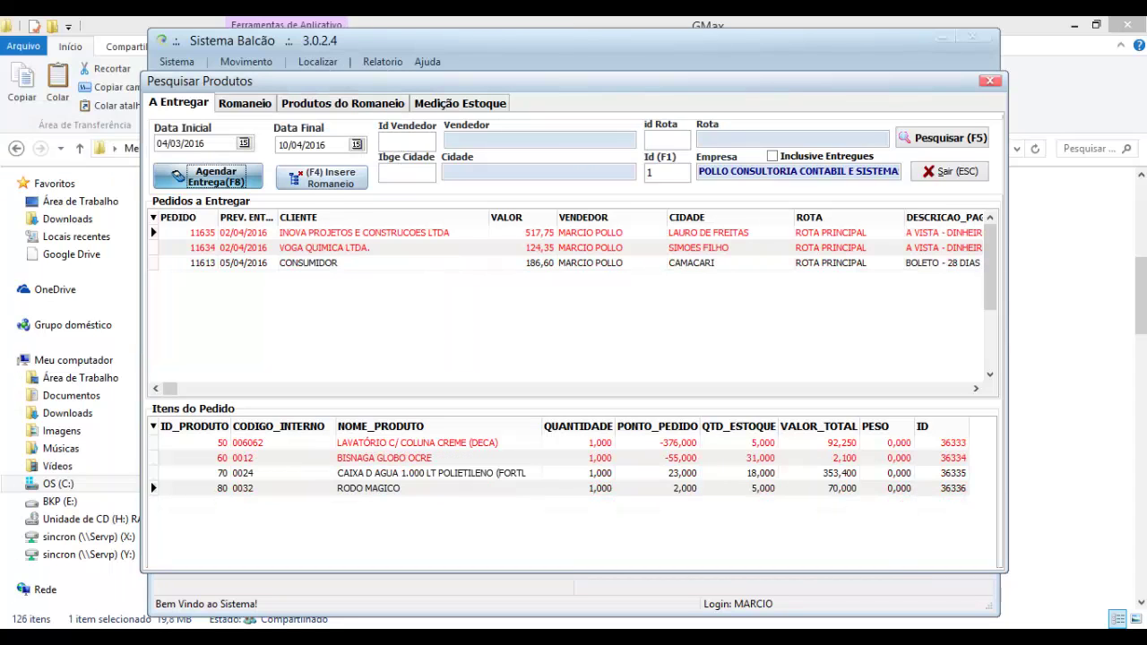
# Step: Schedule the VOGA QUIMICA order's delivery for 05/04/2016 without an observation or carrier
pyautogui.click(383, 264)
pyautogui.click(384, 249)
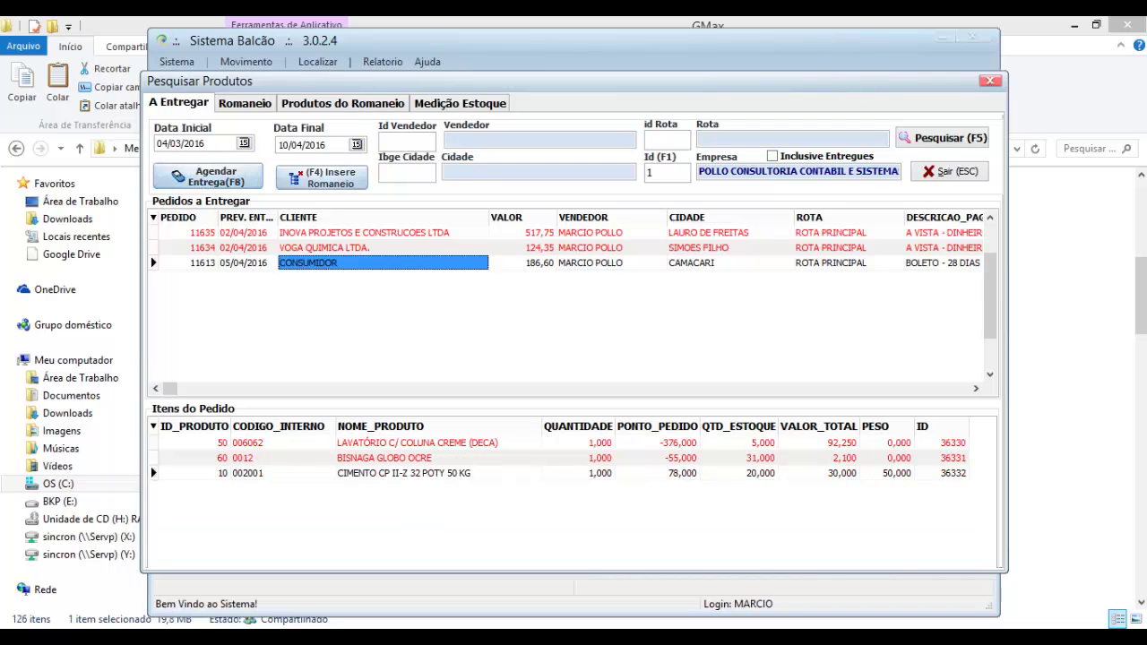
pyautogui.click(208, 176)
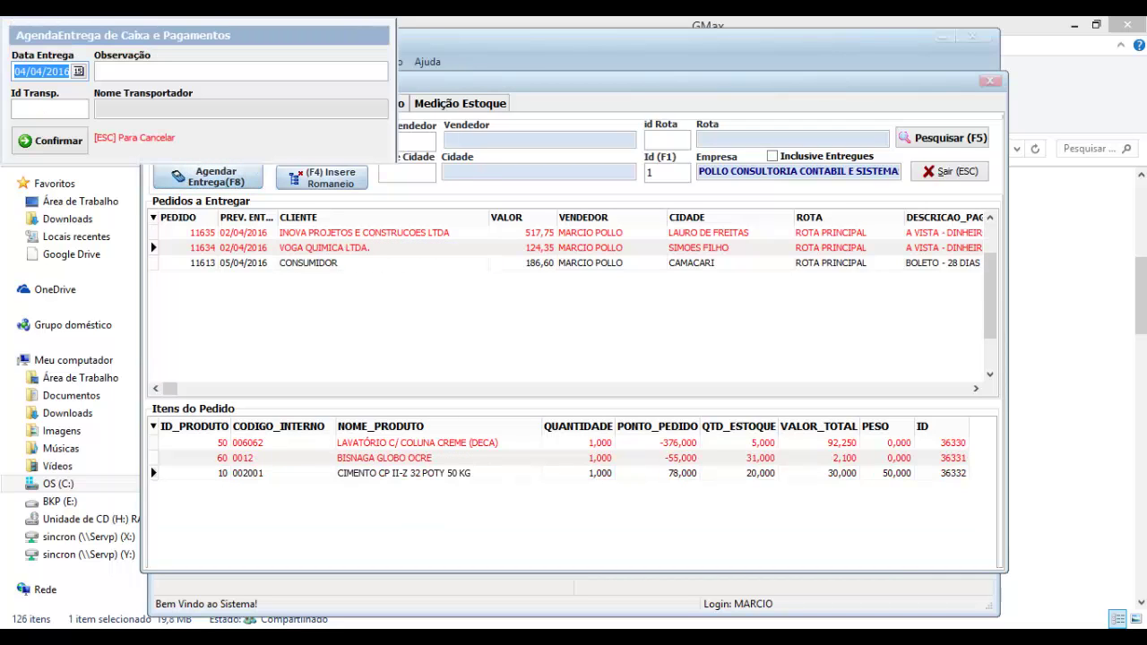
pyautogui.write('05042016')
pyautogui.press('Return')
pyautogui.press('Return')
pyautogui.press('Return')
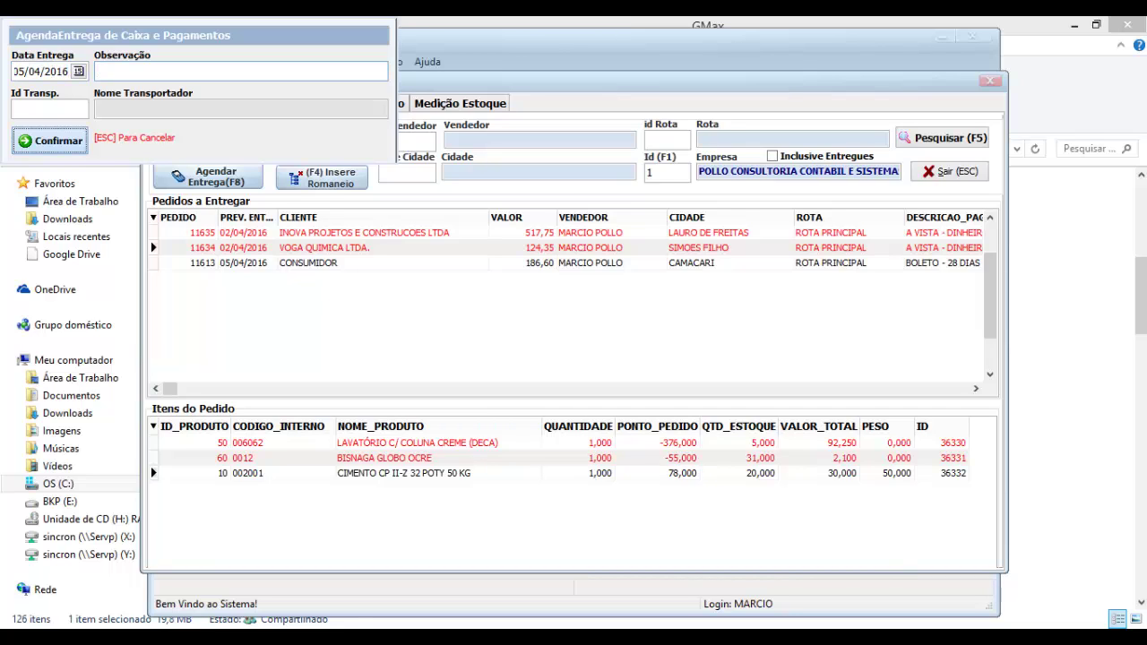
pyautogui.press('Return')
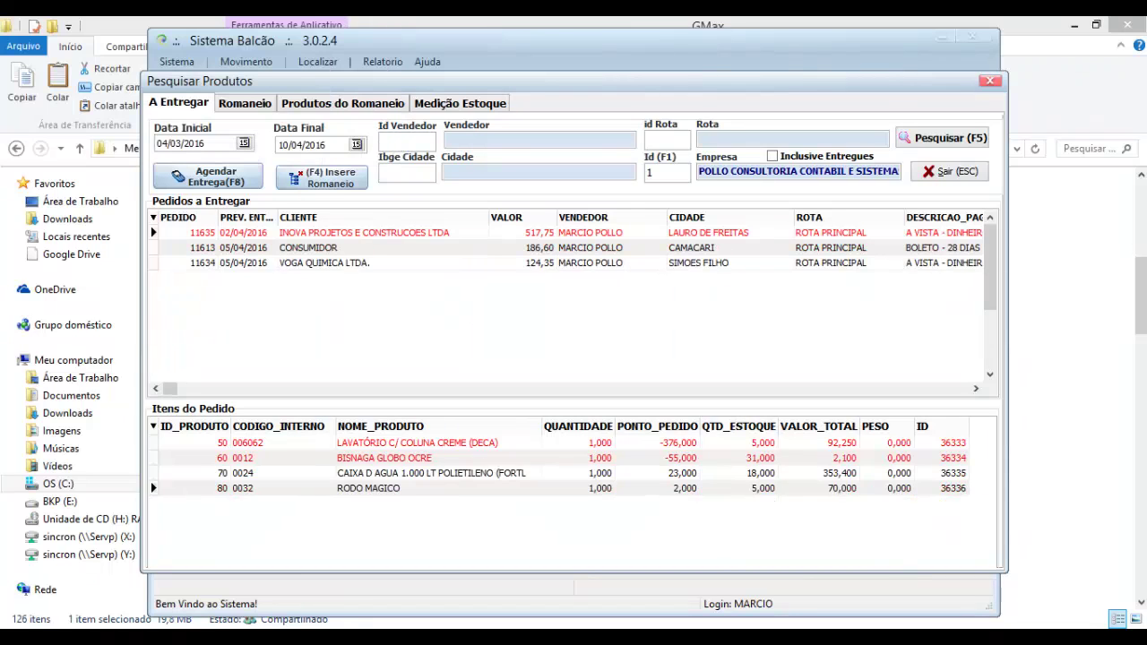
# Step: Schedule the INOVA PROJETOS order's delivery for 05/04/2016 without an observation or carrier
pyautogui.press('F8')
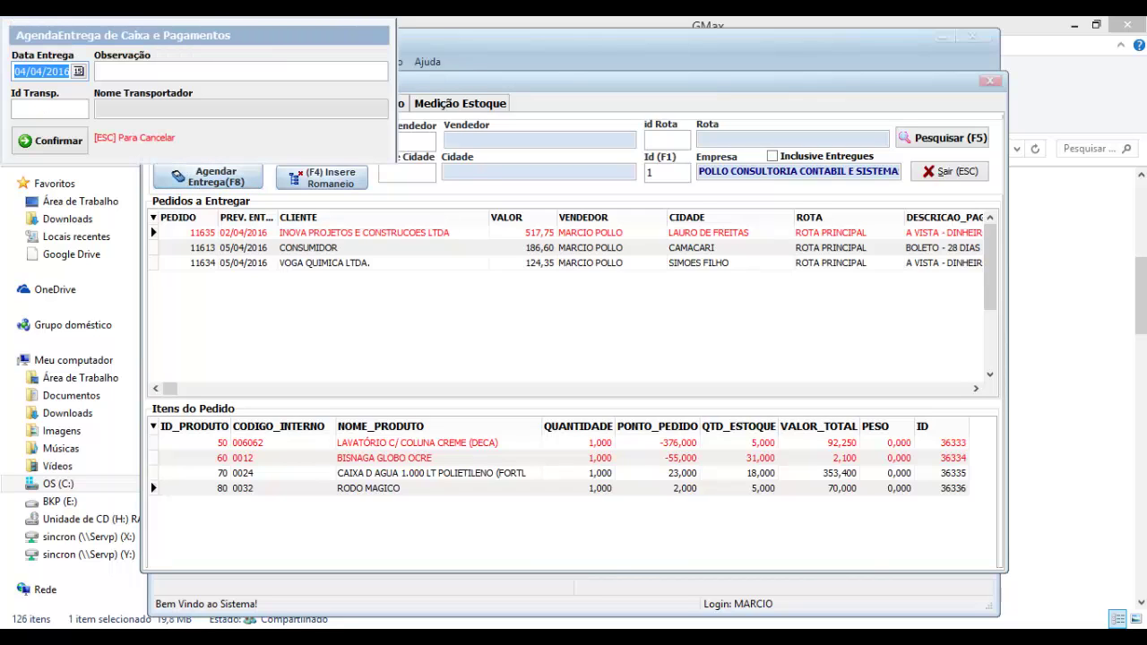
pyautogui.write('05042016')
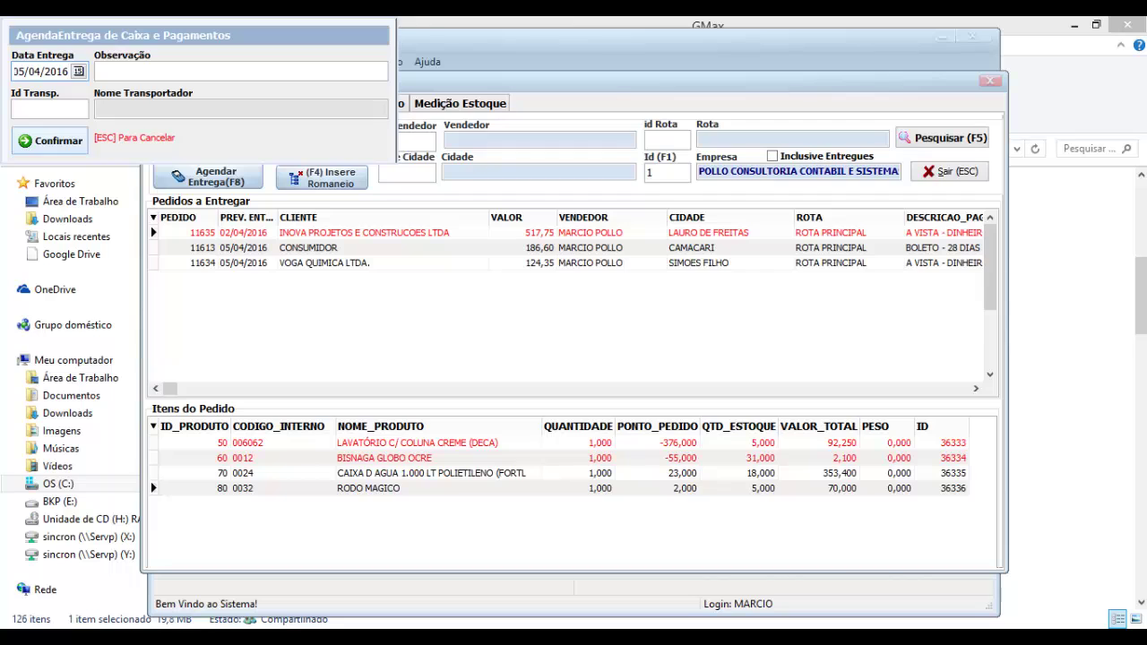
pyautogui.press('Return')
pyautogui.press('Return')
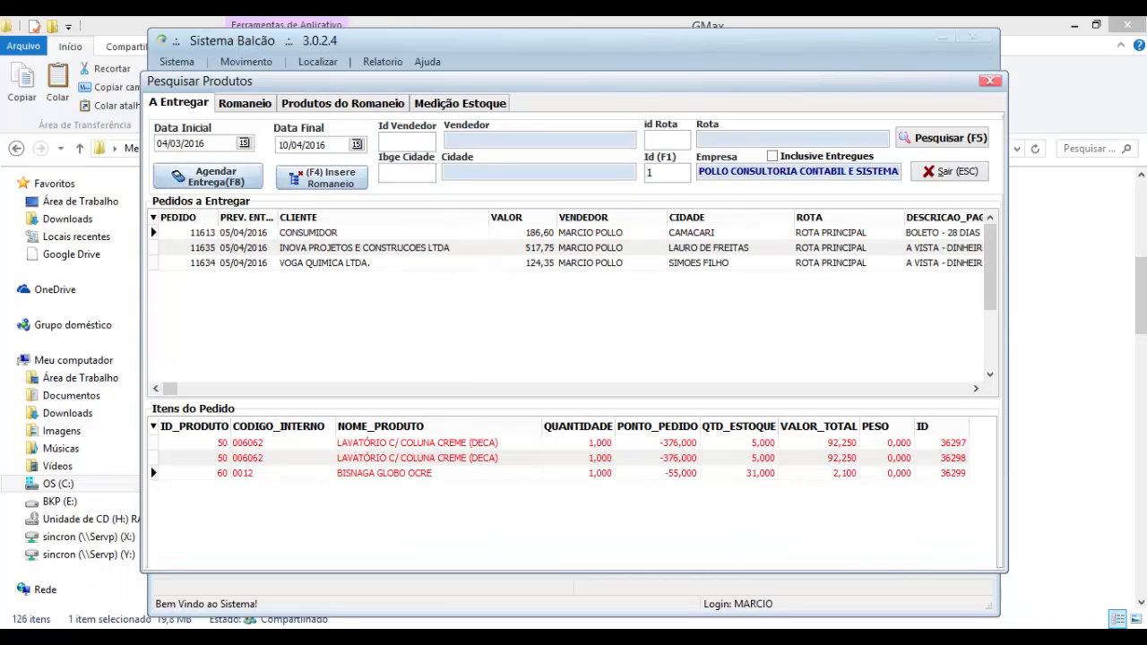
# Step: Examine the CONSUMIDOR order's number, delivery forecast, customer, value and seller after the rescheduling, passing over the VOGA QUIMICA order
pyautogui.click(358, 263)
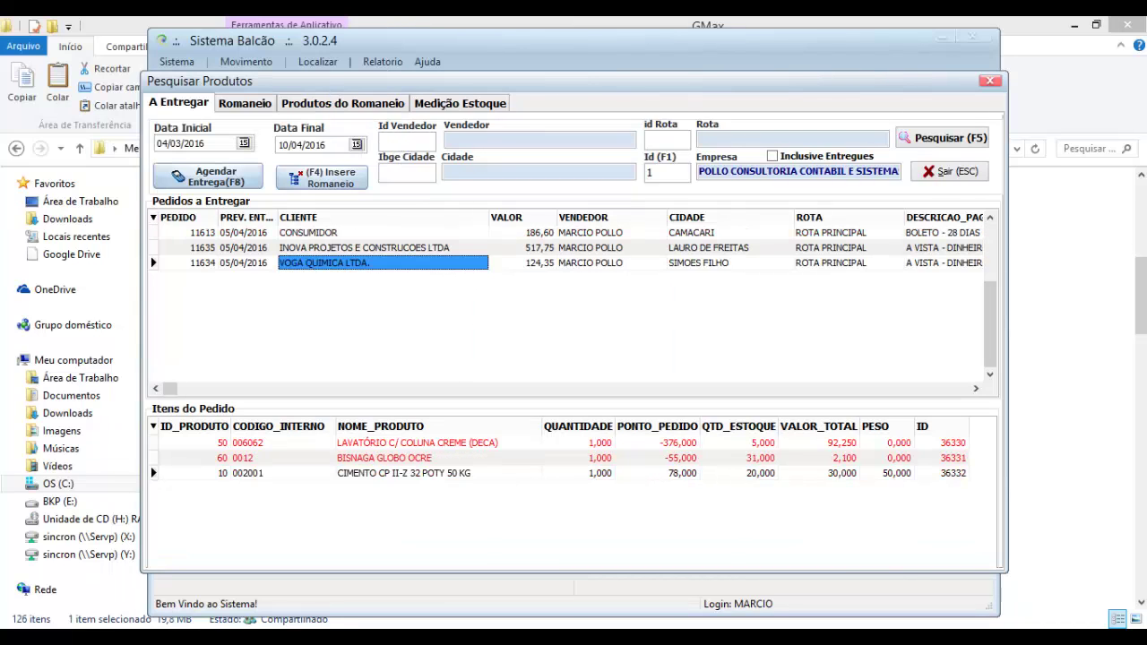
pyautogui.press('Up')
pyautogui.press('Up')
pyautogui.press('Left')
pyautogui.press('Left')
pyautogui.press('Right')
pyautogui.press('Right')
pyautogui.press('Right')
pyautogui.press('Right')
pyautogui.press('Right')
pyautogui.press('Right')
pyautogui.press('Right')
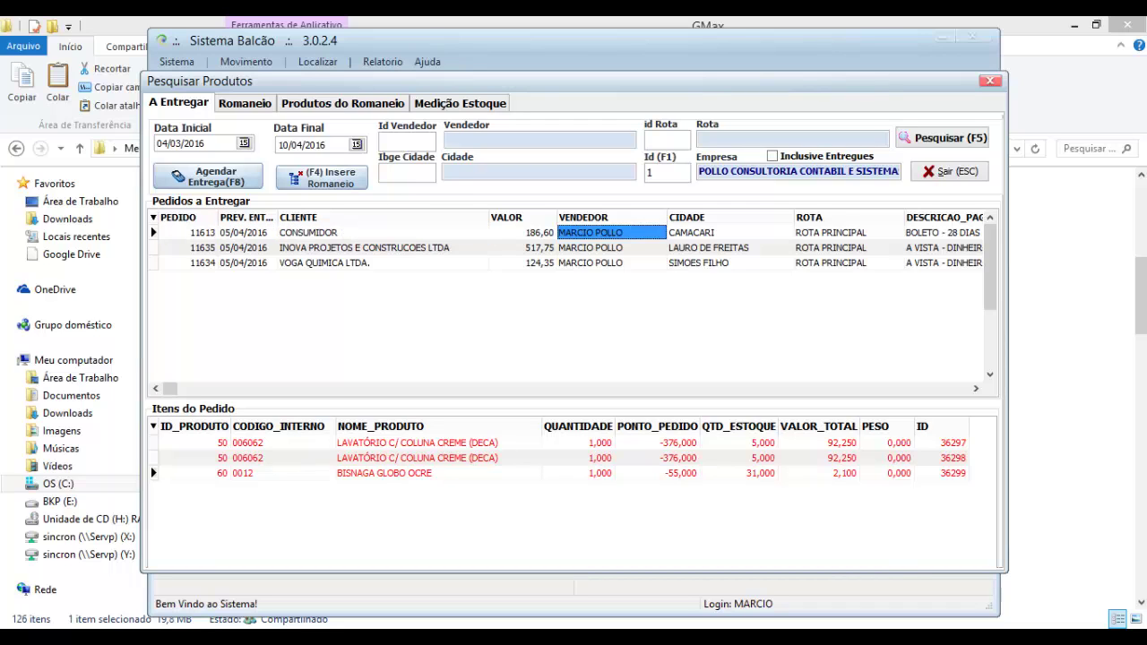
pyautogui.press('Left')
pyautogui.press('Left')
pyautogui.press('Left')
pyautogui.press('Left')
pyautogui.press('Left')
pyautogui.press('Left')
pyautogui.press('Left')
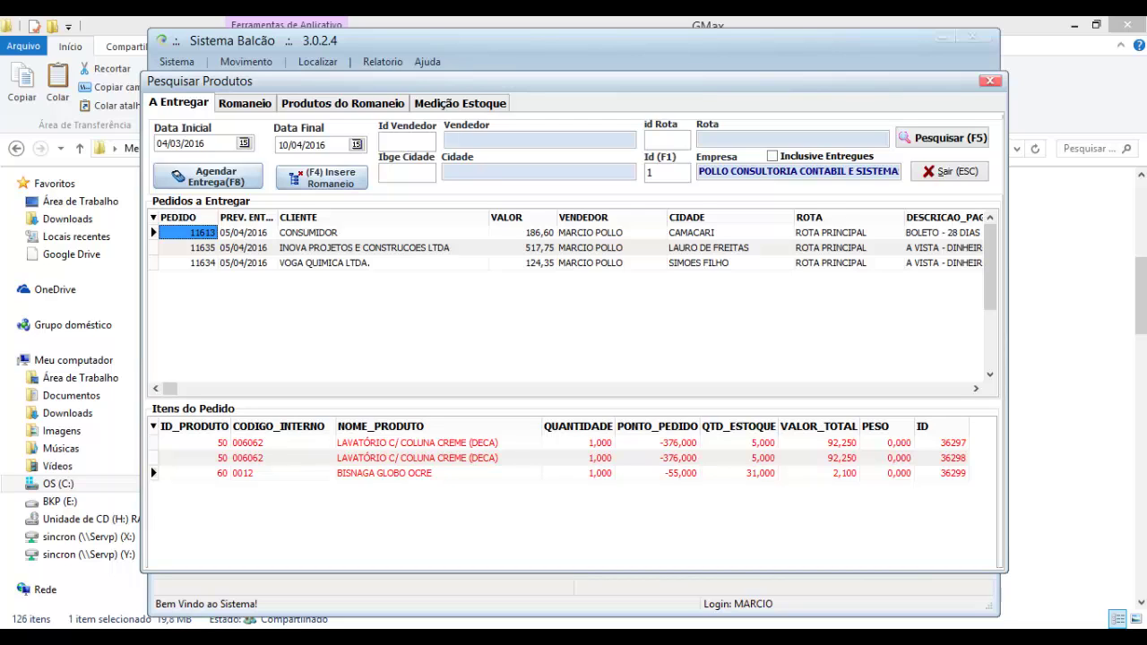
# Step: Examine the items of the INOVA PROJETOS order, from RODO MAGICO up to LAVATÓRIO C/ COLUNA CREME
pyautogui.press('Down')
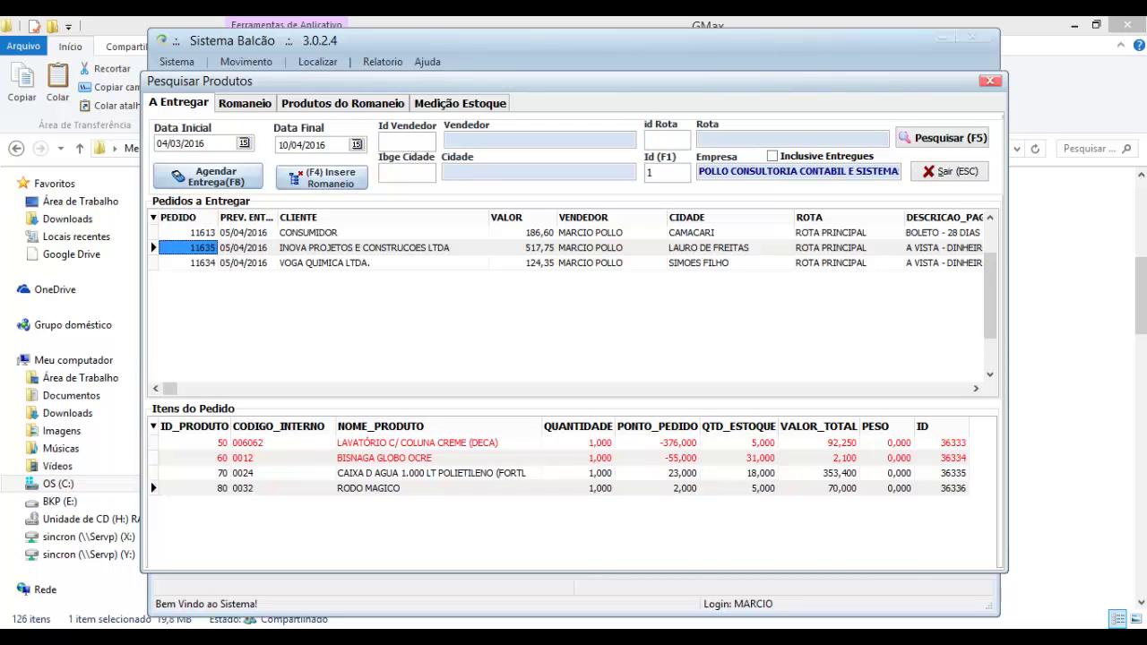
pyautogui.click(403, 489)
pyautogui.press('Up')
pyautogui.press('Down')
pyautogui.press('Up')
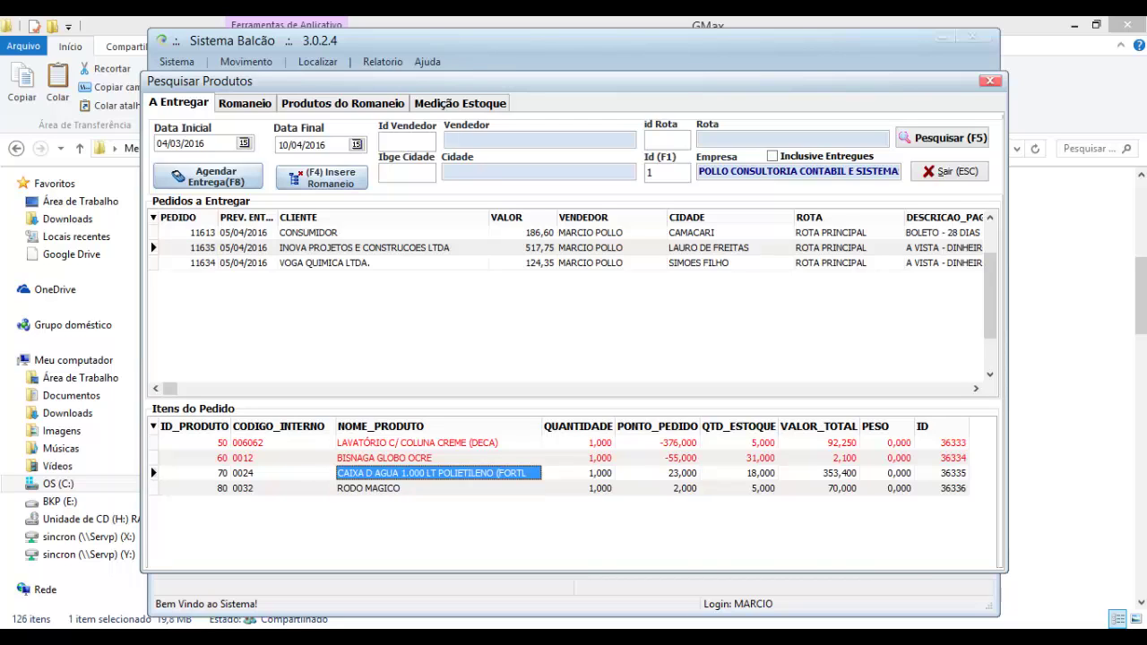
pyautogui.press('Down')
pyautogui.press('Up')
pyautogui.press('Up')
pyautogui.press('Up')
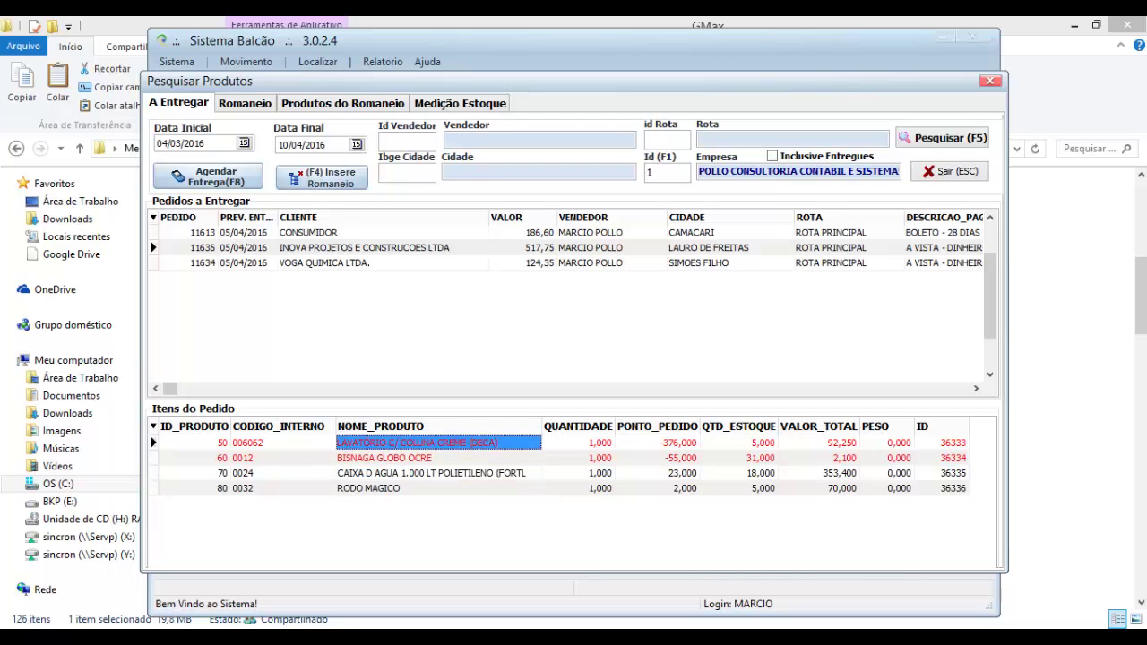
# Step: Examine the items of the VOGA QUIMICA order, from CIMENTO CP II-Z up to LAVATÓRIO C/ COLUNA CREME
pyautogui.click(384, 263)
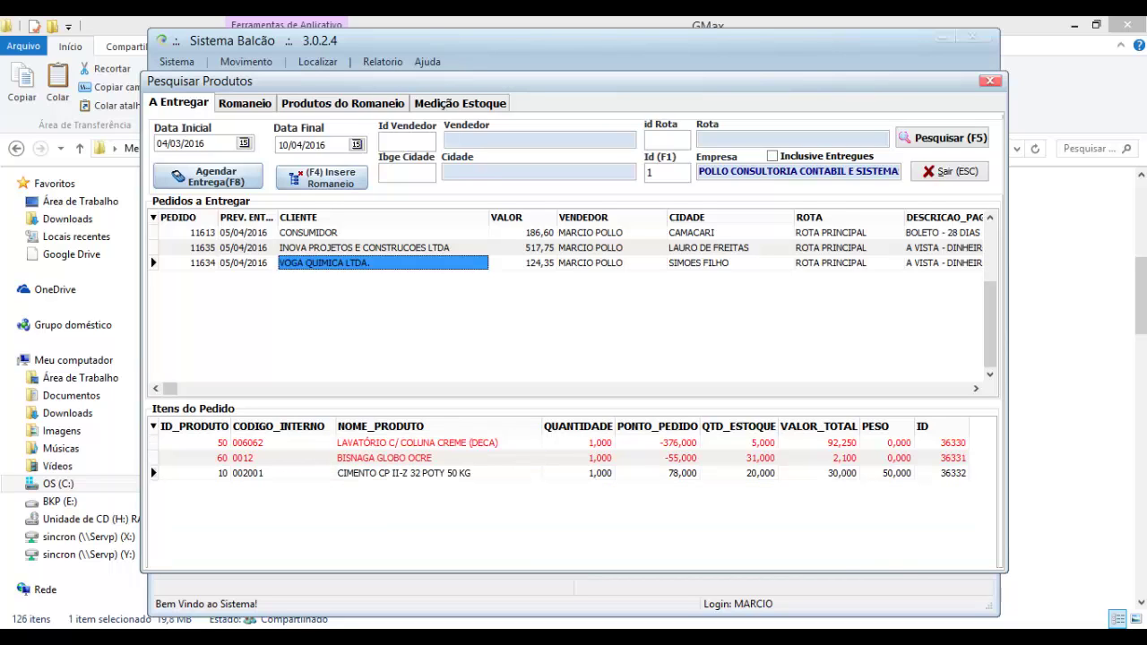
pyautogui.click(403, 474)
pyautogui.press('Up')
pyautogui.press('Up')
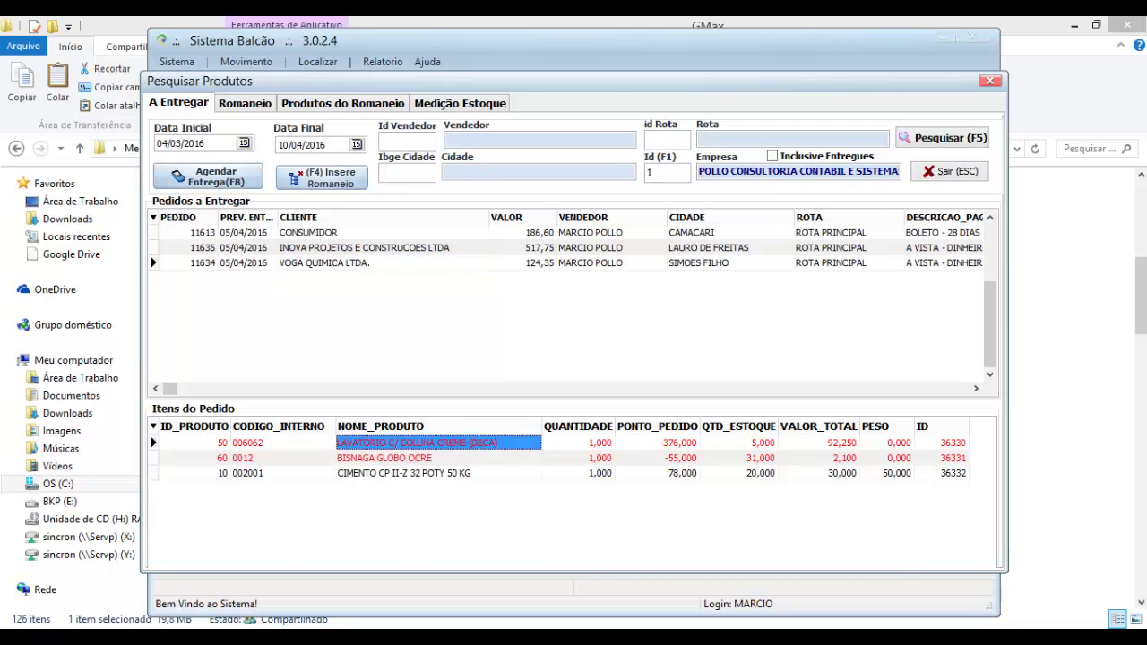
# Step: Try to insert the CONSUMIDOR order into a romaneio
pyautogui.click(384, 233)
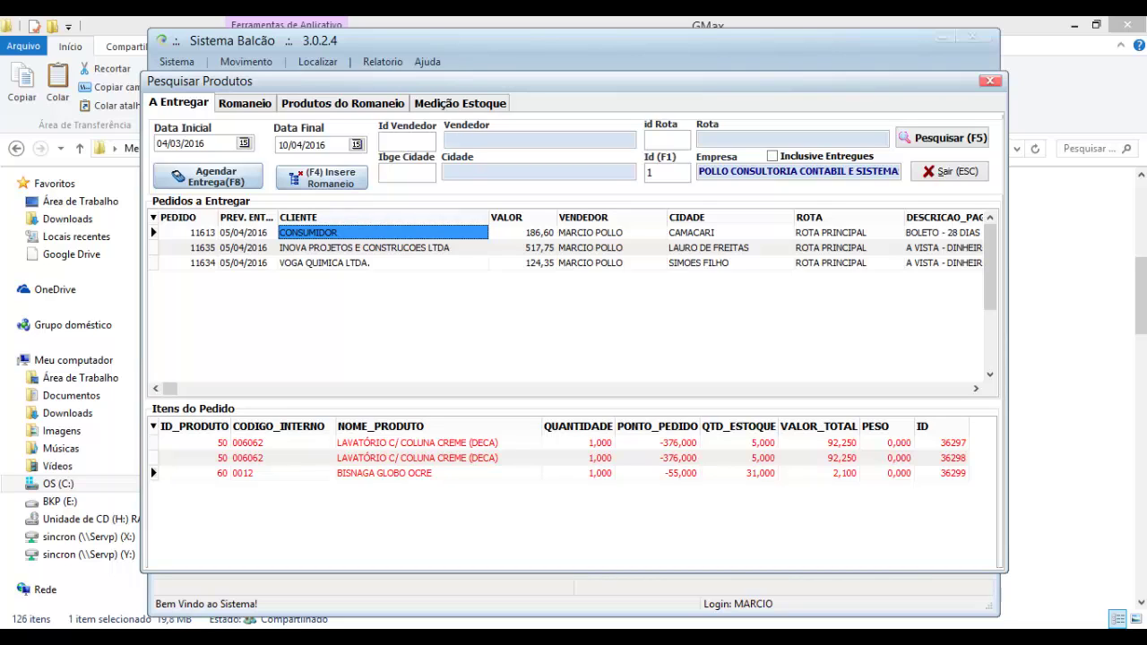
pyautogui.press('F4')
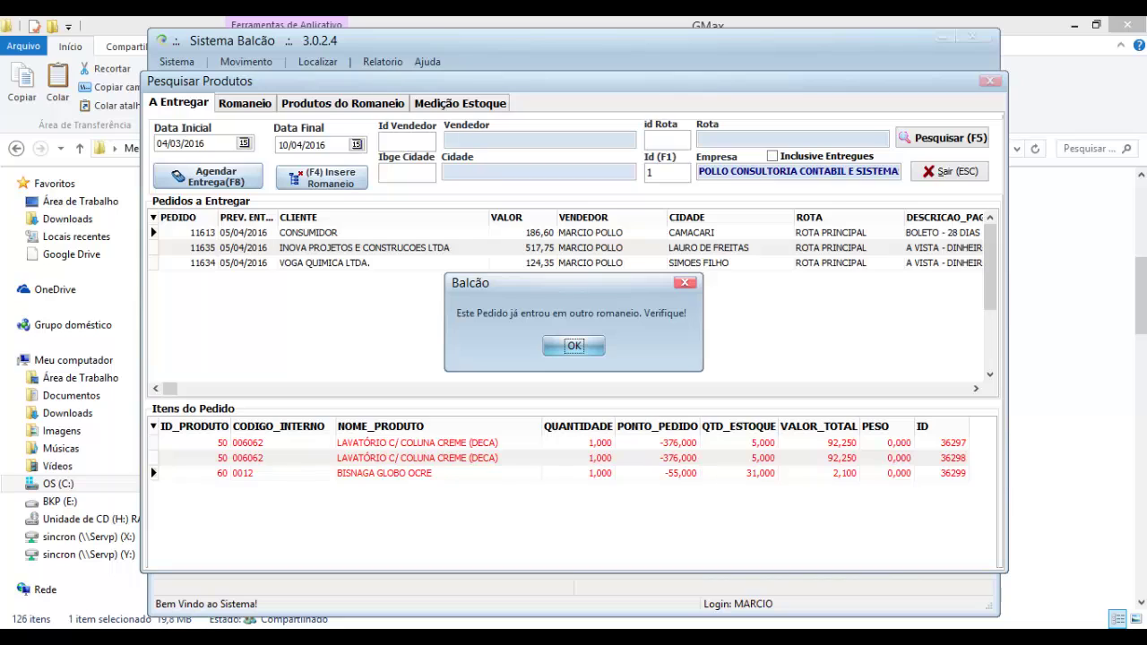
pyautogui.press('Return')
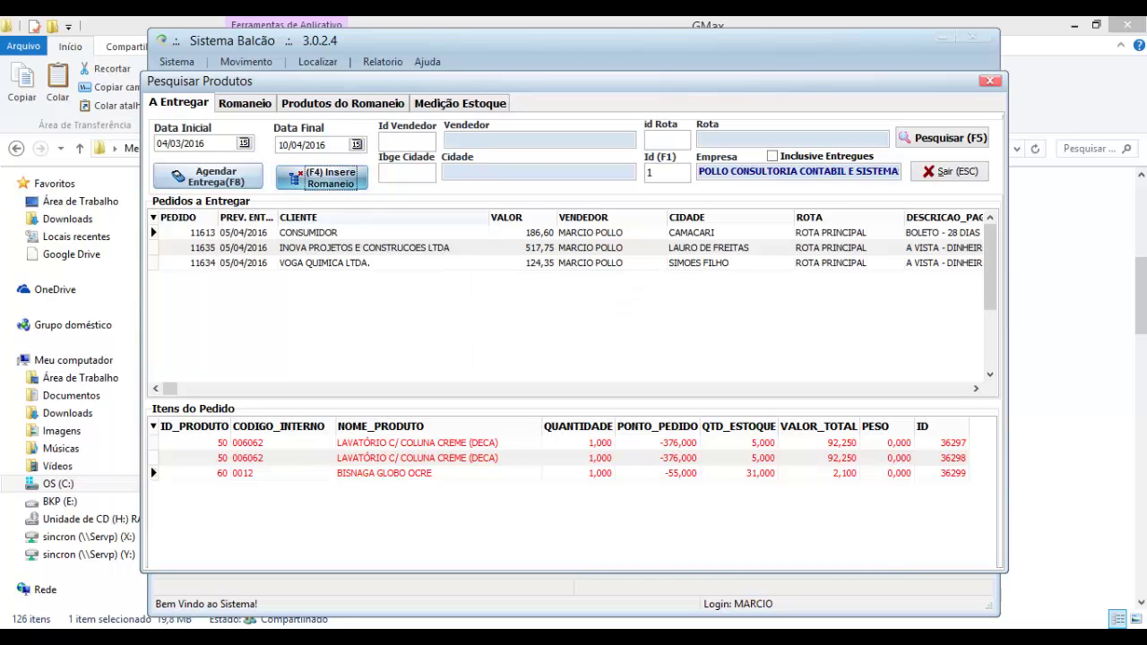
pyautogui.click(309, 233)
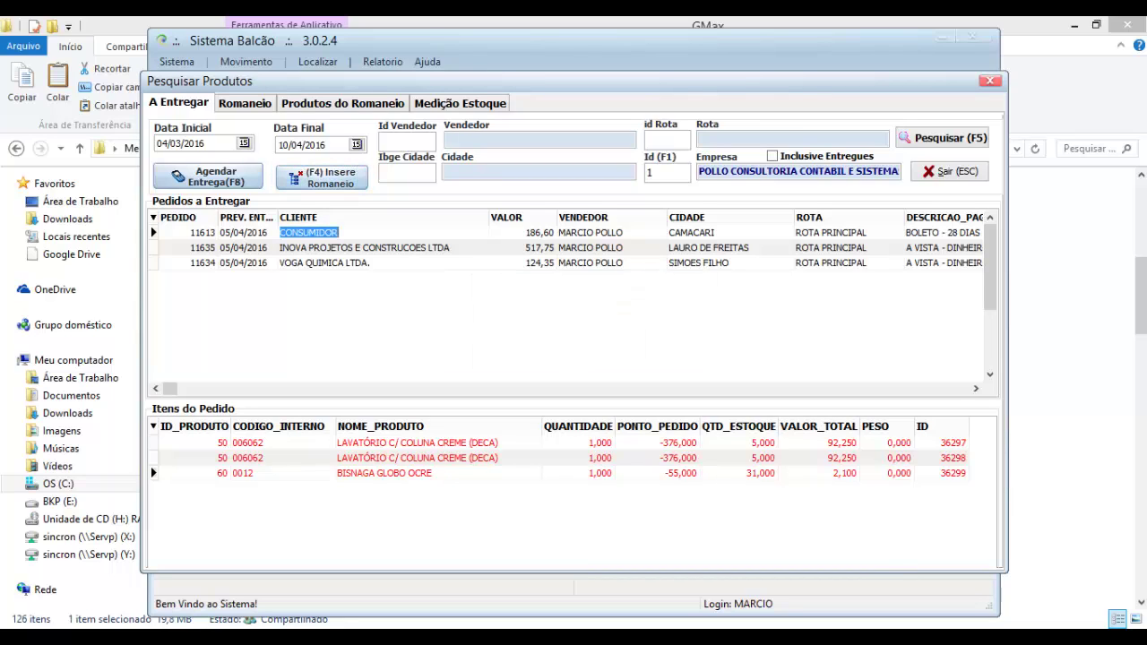
# Step: Try to insert the INOVA PROJETOS order and the VOGA QUIMICA order into a romaneio
pyautogui.click(363, 248)
pyautogui.click(322, 178)
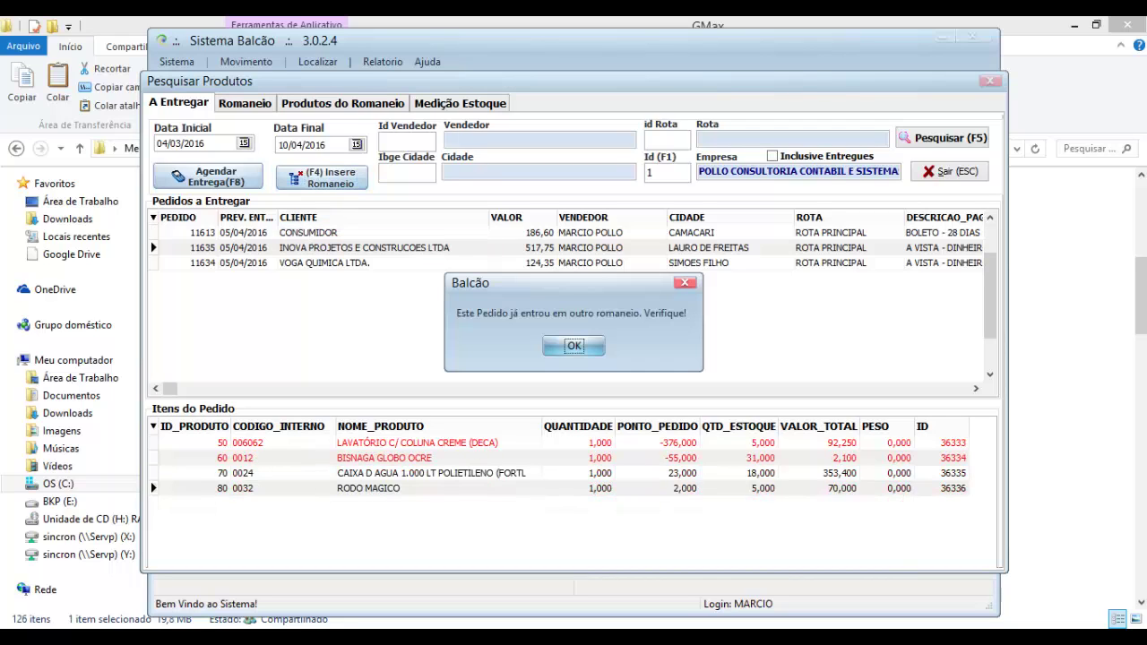
pyautogui.press('Return')
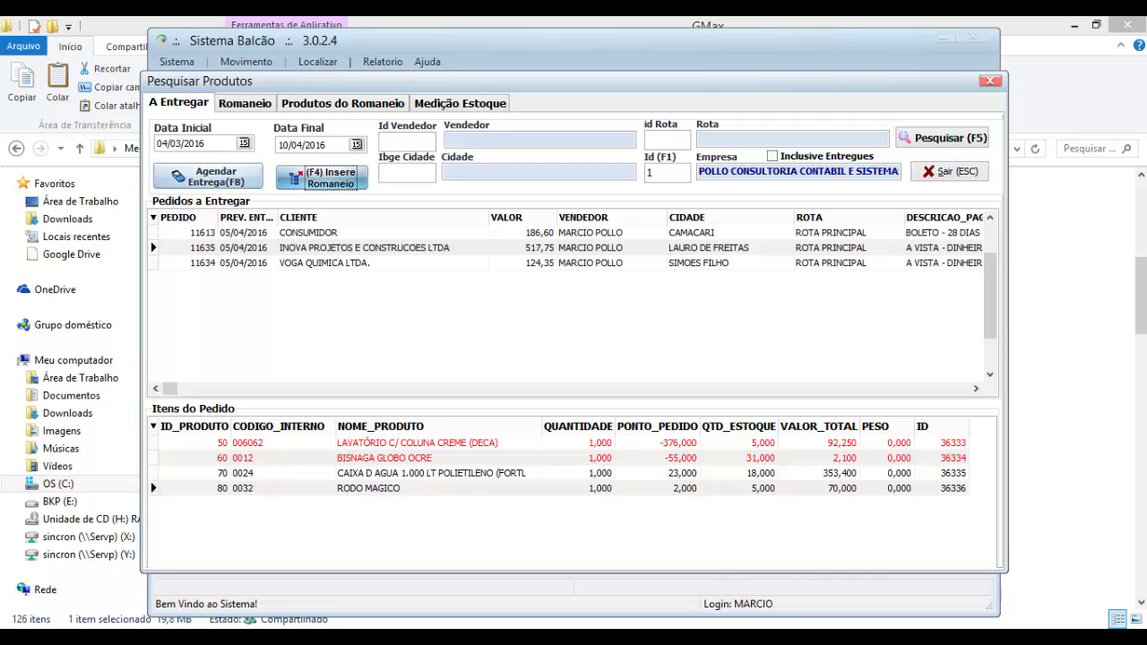
pyautogui.click(364, 264)
pyautogui.click(322, 178)
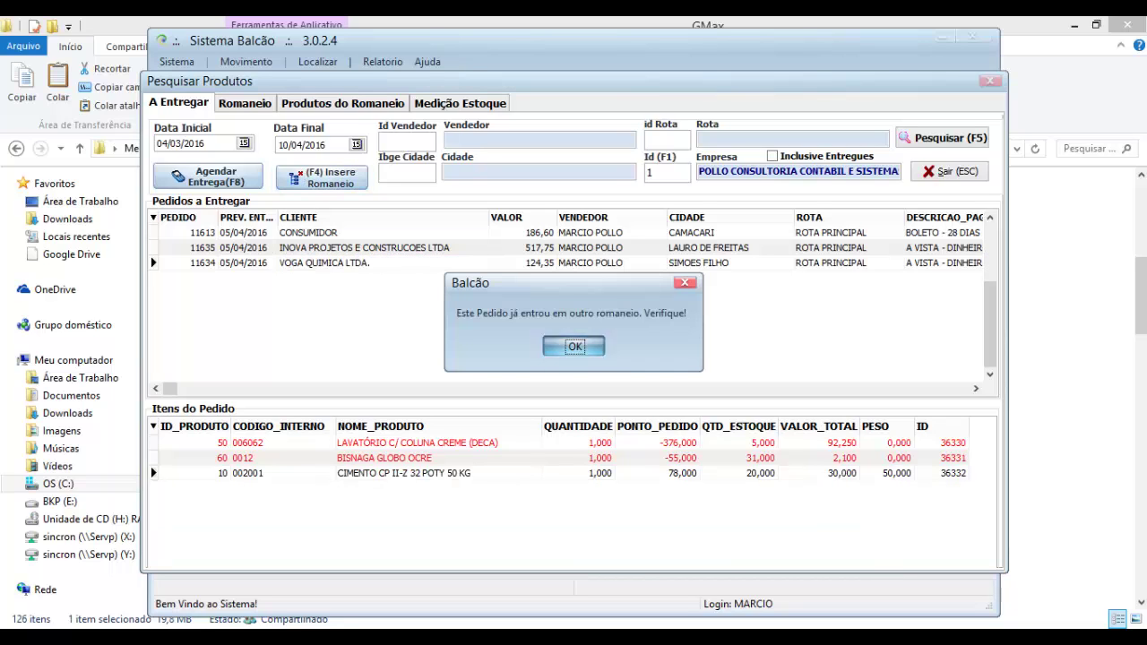
pyautogui.press('Return')
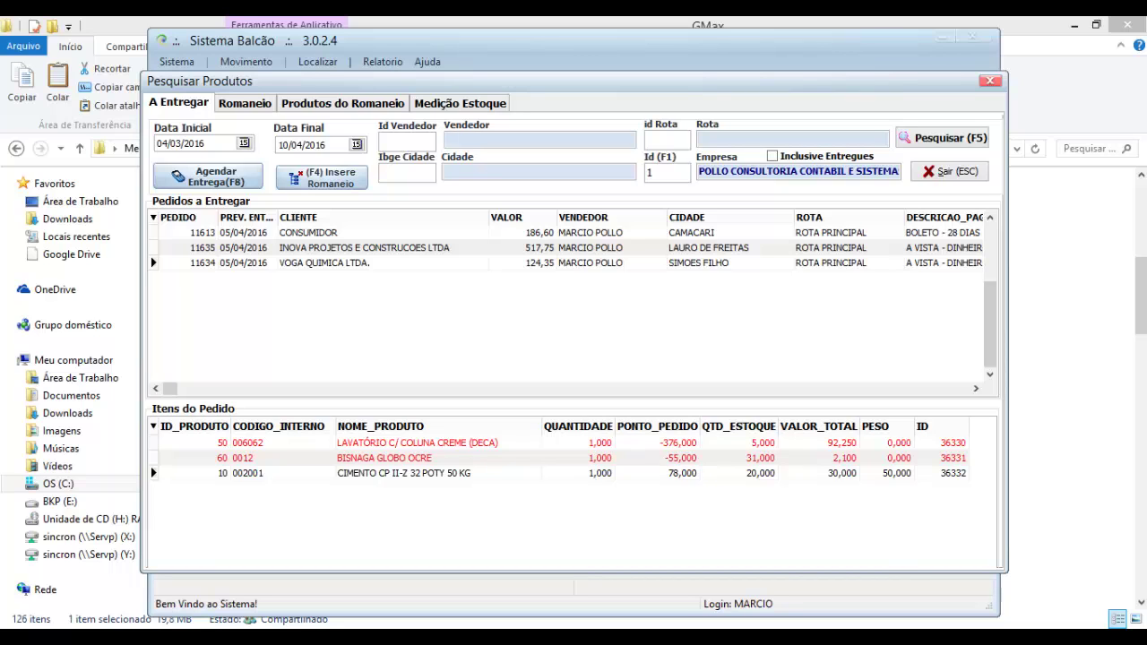
# Step: Leave the order manager and start a new sales order for the customer AREMBEPE ENERGIA S.A TESTE
pyautogui.press('Escape')
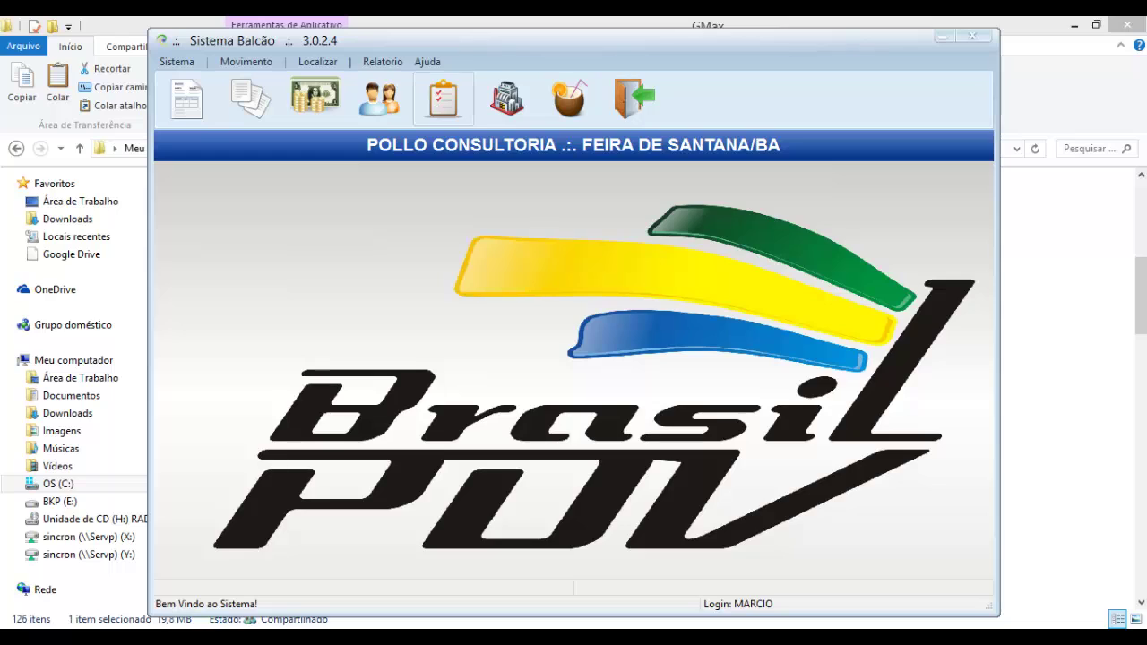
pyautogui.press('F2')
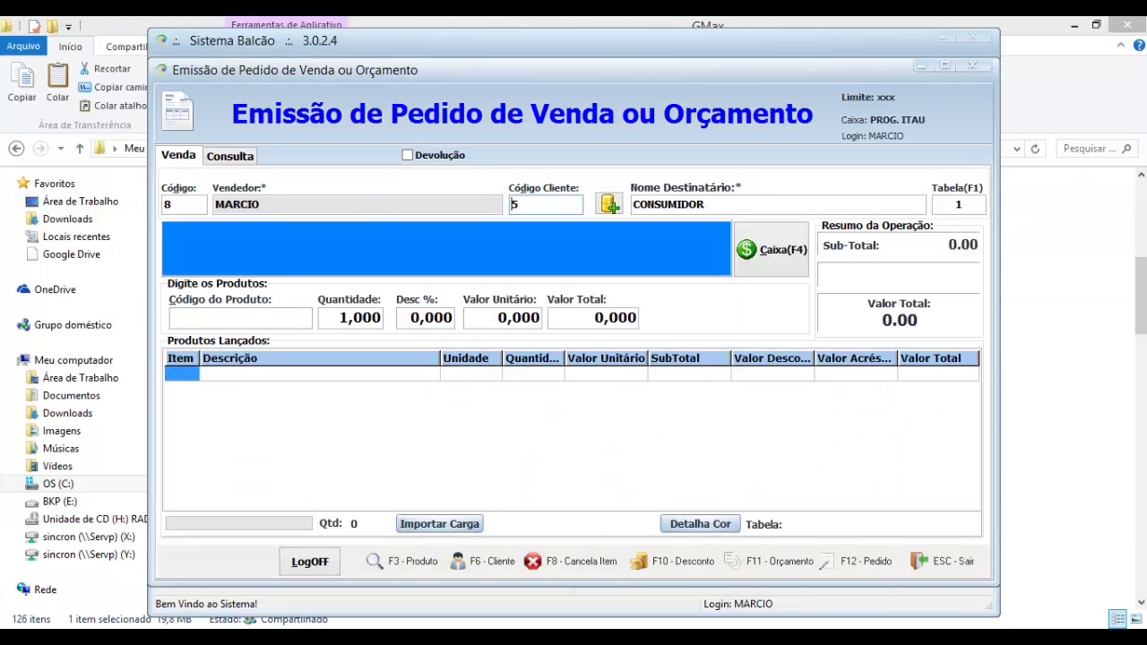
pyautogui.press('Delete')
pyautogui.write('123')
pyautogui.press('Return')
# Step: Add one unit each of product codes 50, 60, 80 and 90 to the sales order
pyautogui.write('50')
pyautogui.press('Return')
pyautogui.write('60')
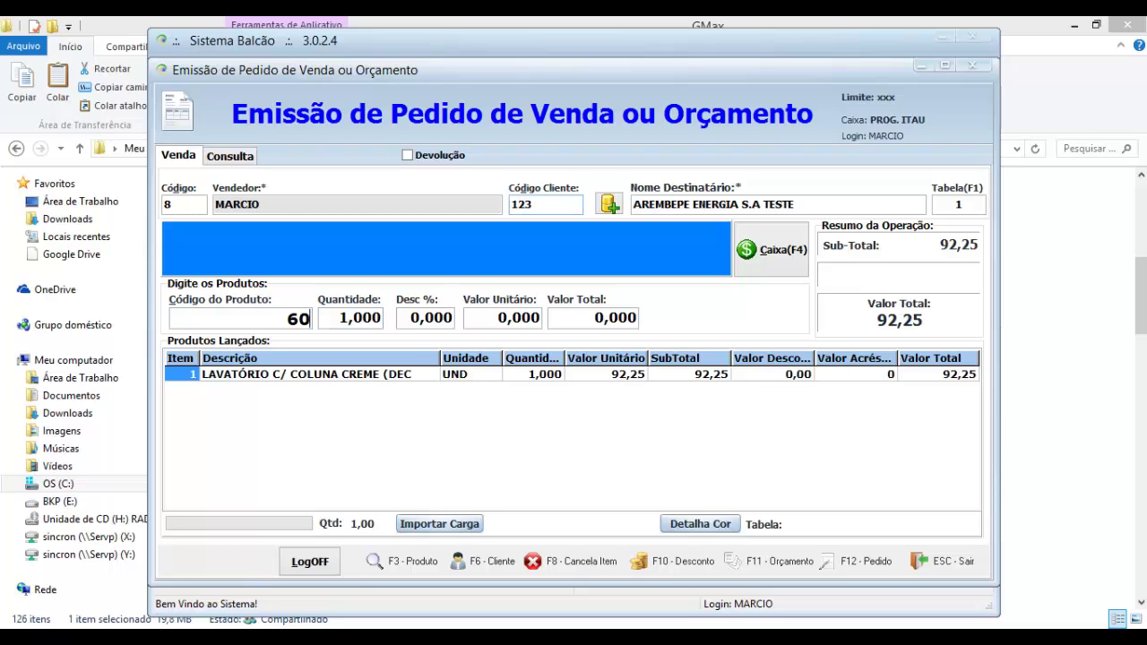
pyautogui.press('Return')
pyautogui.write('80')
pyautogui.press('Return')
pyautogui.write('9')
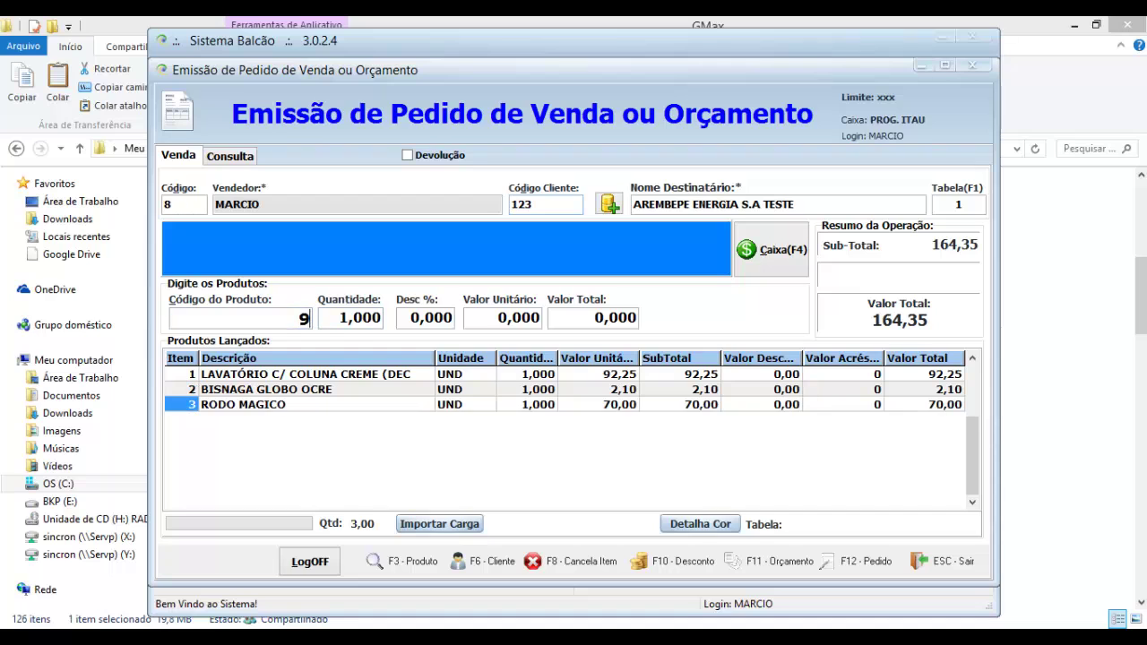
pyautogui.write('0')
pyautogui.press('Return')
# Step: Finalize the sales order with the payment method A VISTA - DINHEIRO
pyautogui.press('F4')
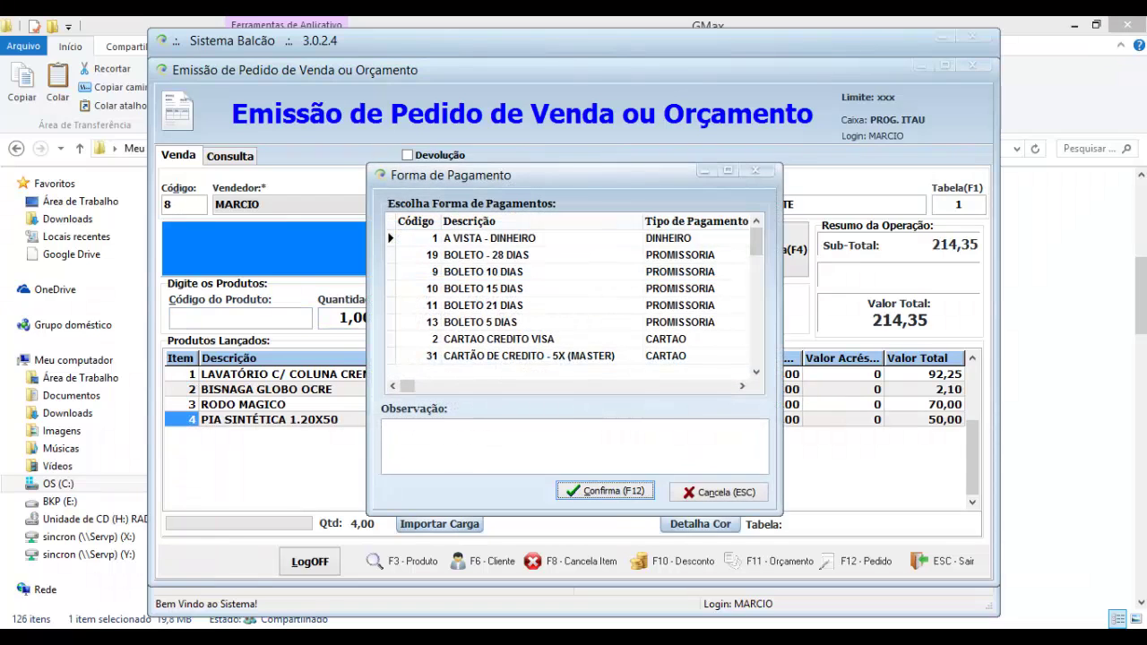
pyautogui.press('F12')
pyautogui.press('Return')
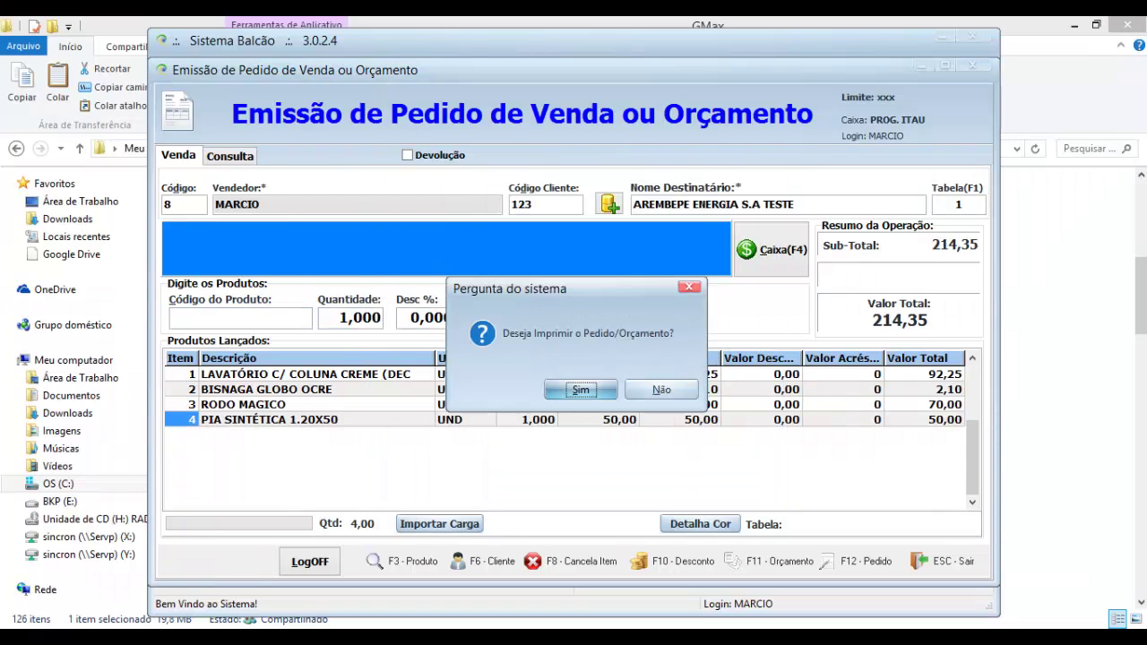
# Step: Decline printing the AREMBEPE ENERGIA S.A TESTE order and close the sale with the full amount in DINHEIRO
pyautogui.press('Tab')
pyautogui.press('Return')
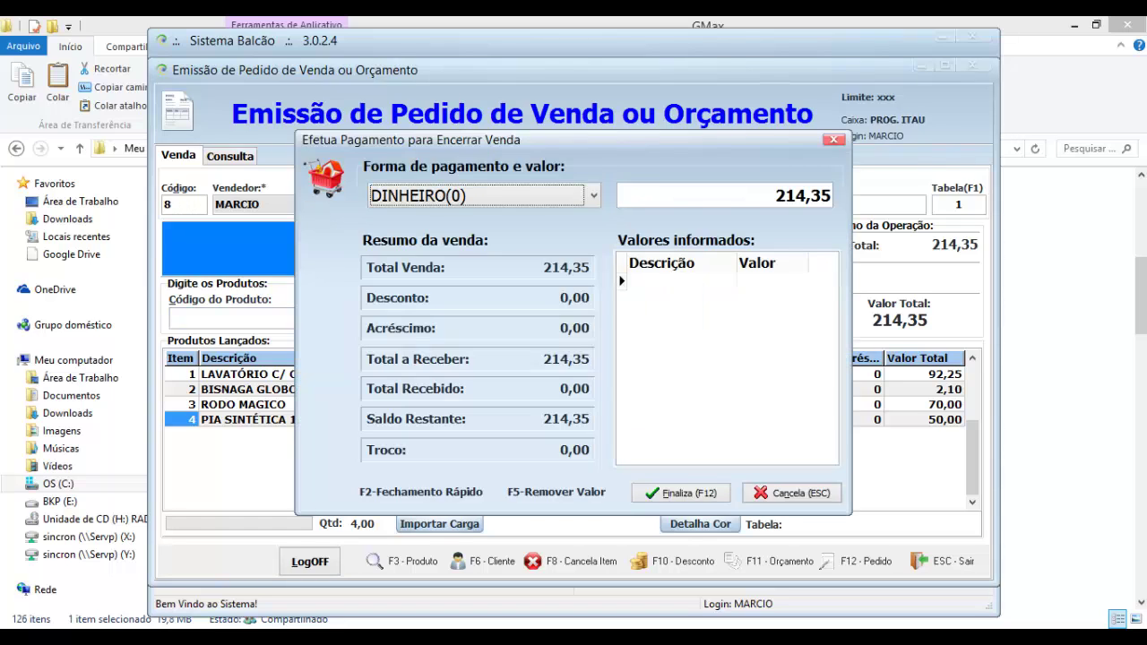
pyautogui.press('F12')
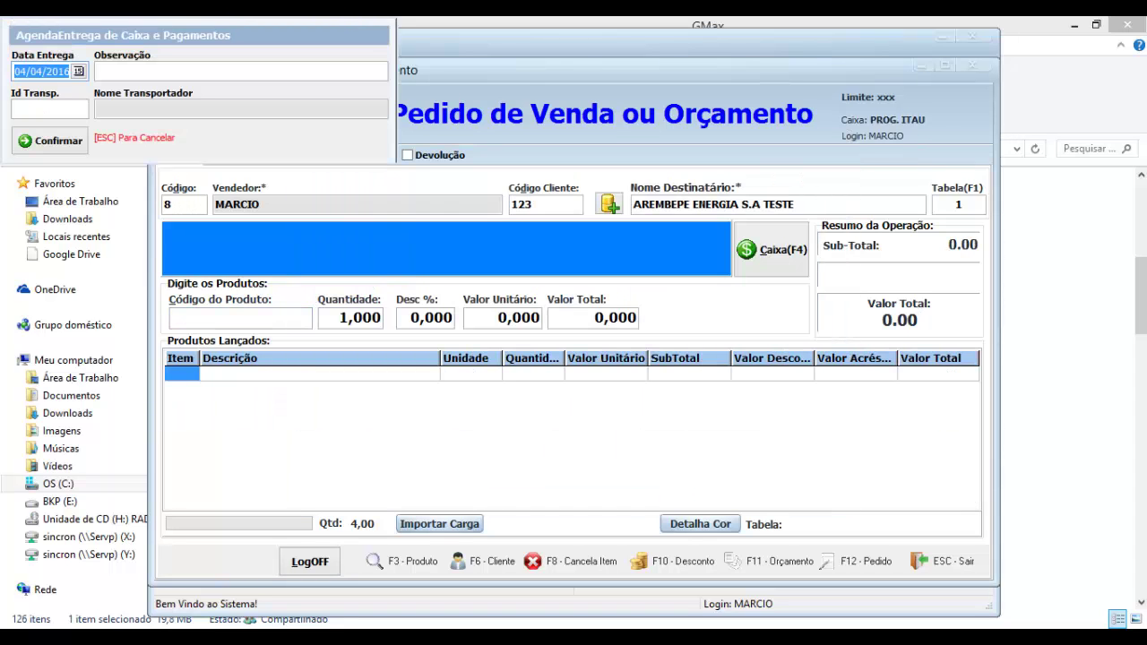
# Step: Schedule the AREMBEPE ENERGIA S.A TESTE order's delivery for 05/04/2016, without an observation or carrier
pyautogui.write('05/04/201')
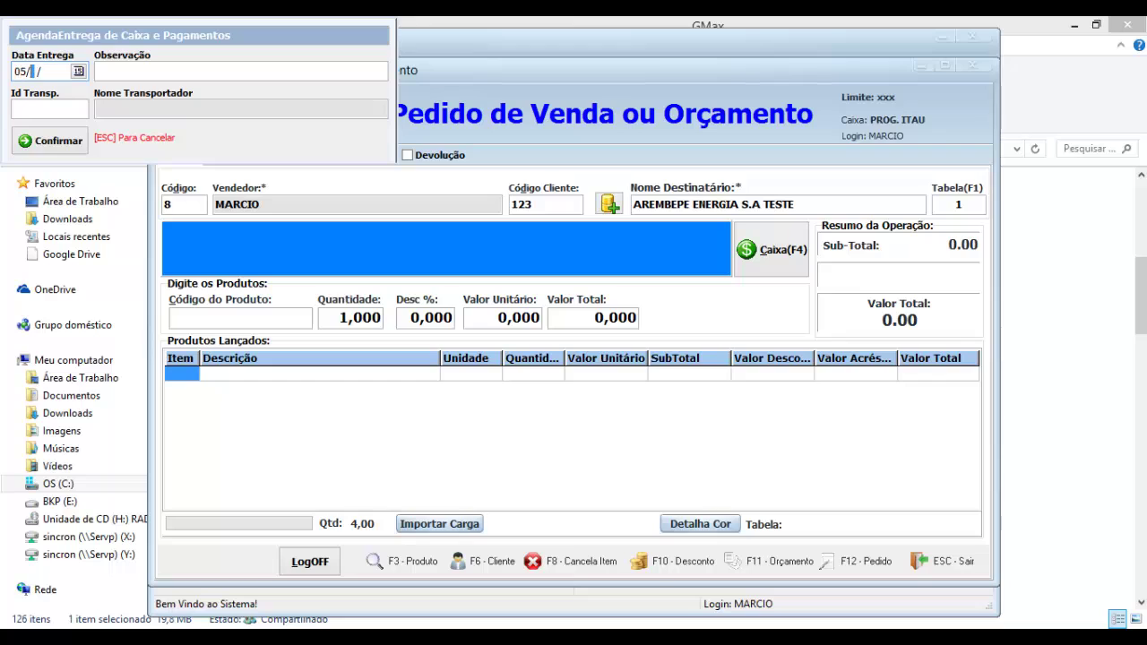
pyautogui.write('6')
pyautogui.press('Tab')
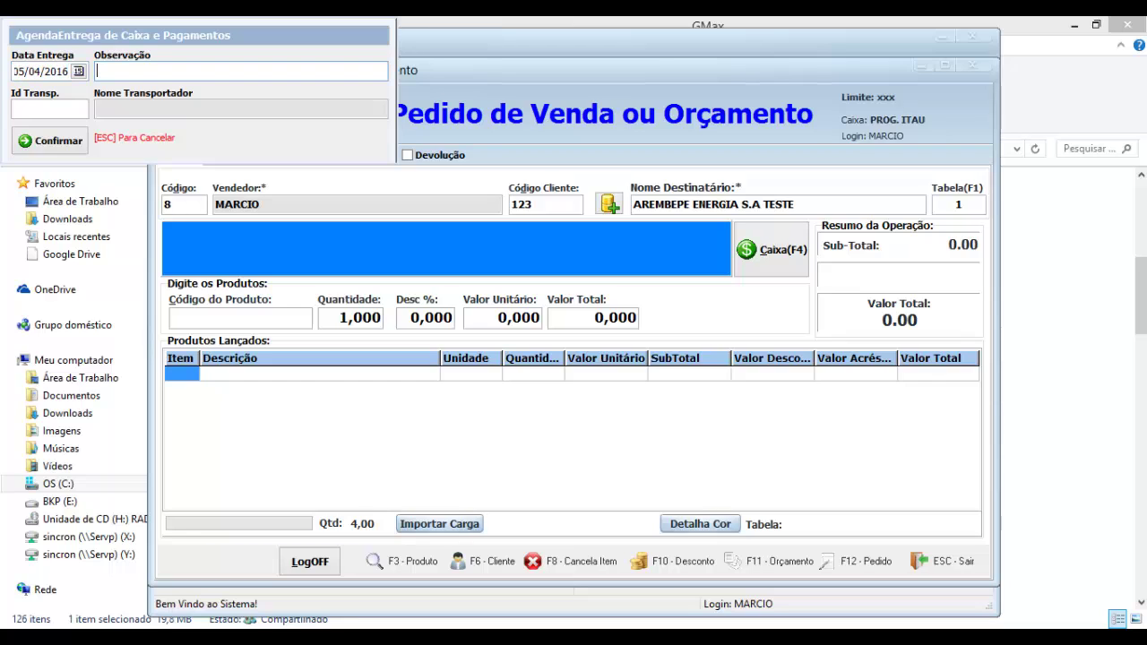
pyautogui.press('Return')
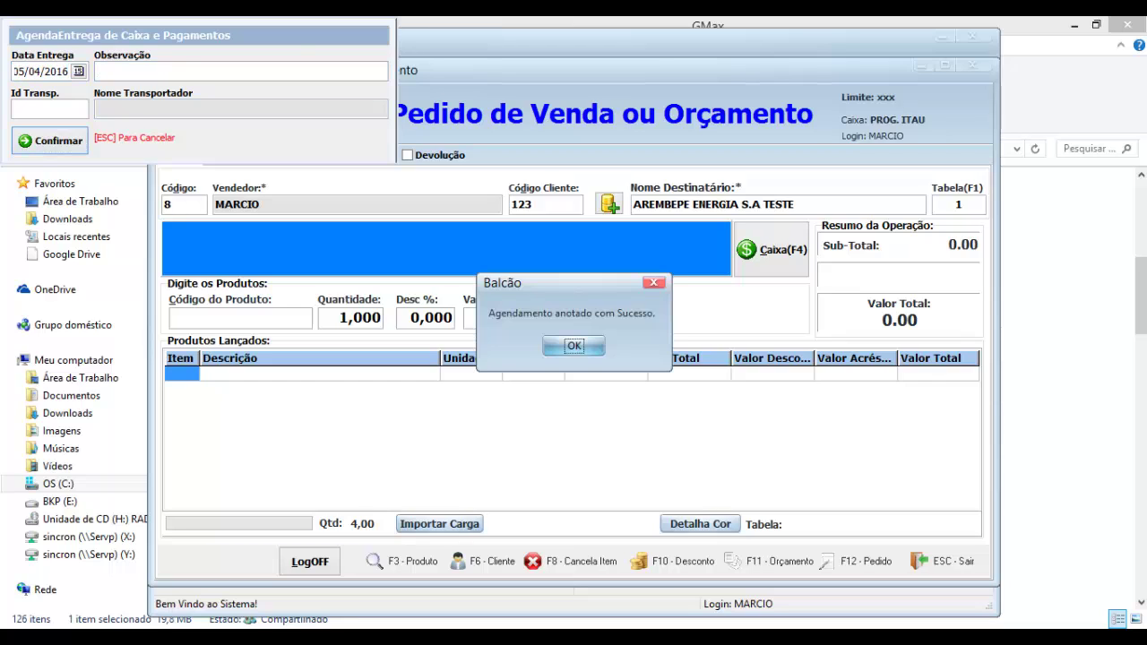
pyautogui.press('Return')
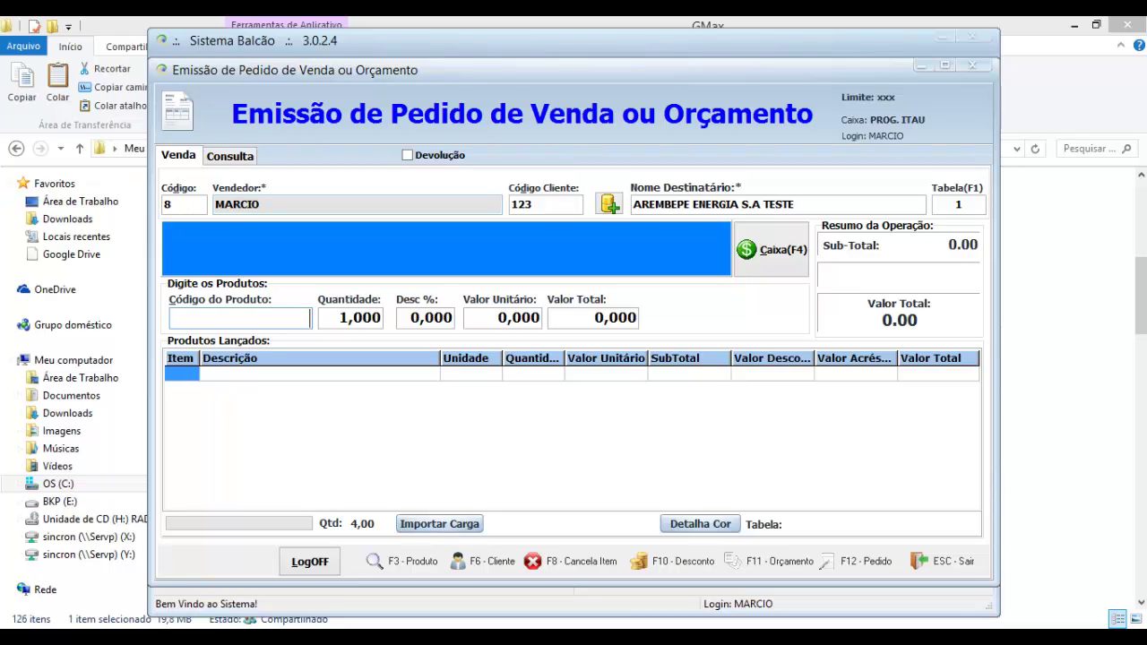
# Step: Start another sales order by changing the customer to NEWSUL S/A EMBALAGENS E COMPONENTES
pyautogui.click(534, 205)
pyautogui.press('BackSpace')
pyautogui.press('BackSpace')
pyautogui.press('BackSpace')
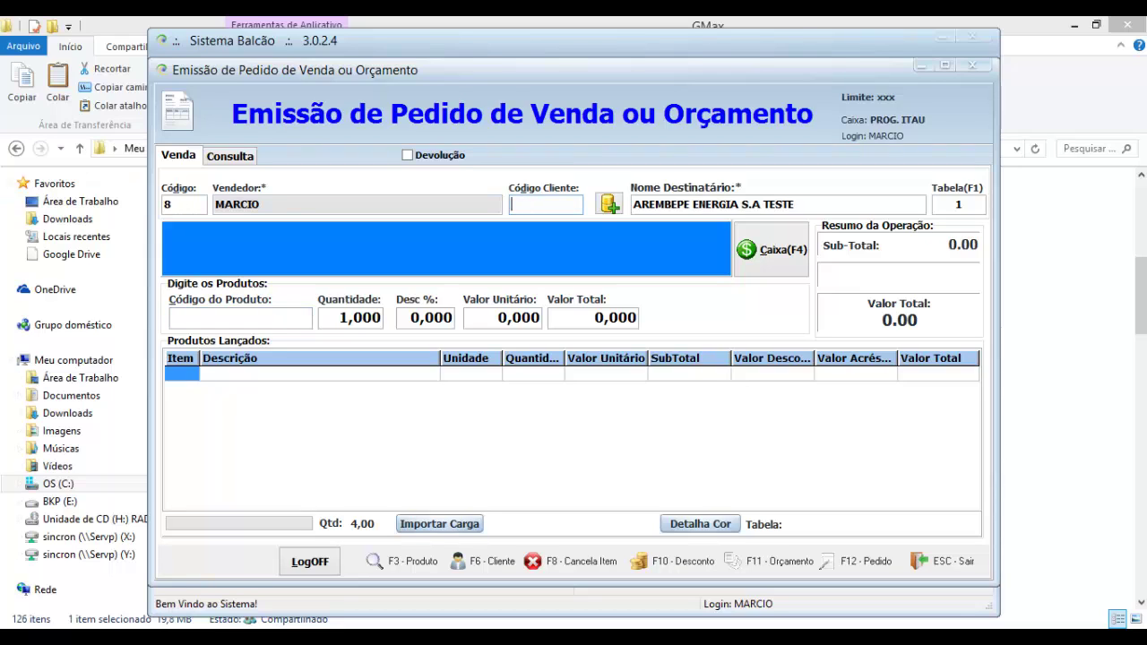
pyautogui.write('125')
pyautogui.press('Return')
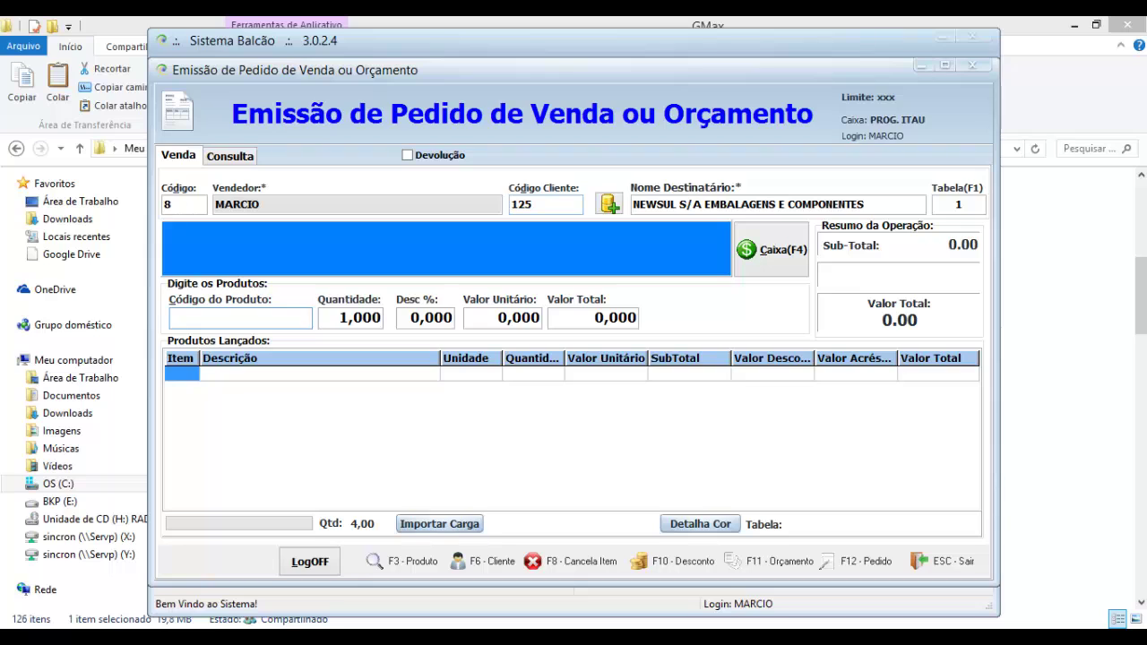
# Step: Add one unit each of product codes 50, 60, 70 and 80 to the NEWSUL order
pyautogui.write('5')
pyautogui.press('Return')
pyautogui.press('Return')
pyautogui.write('60')
pyautogui.press('Return')
pyautogui.press('Return')
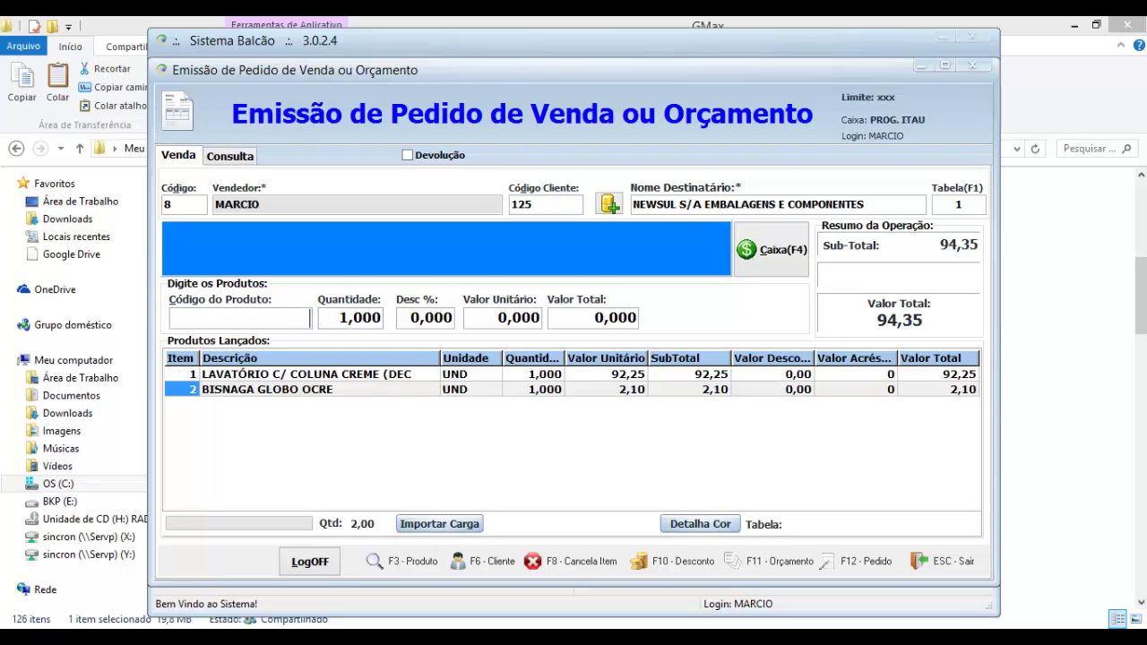
pyautogui.write('70')
pyautogui.press('Return')
pyautogui.press('Return')
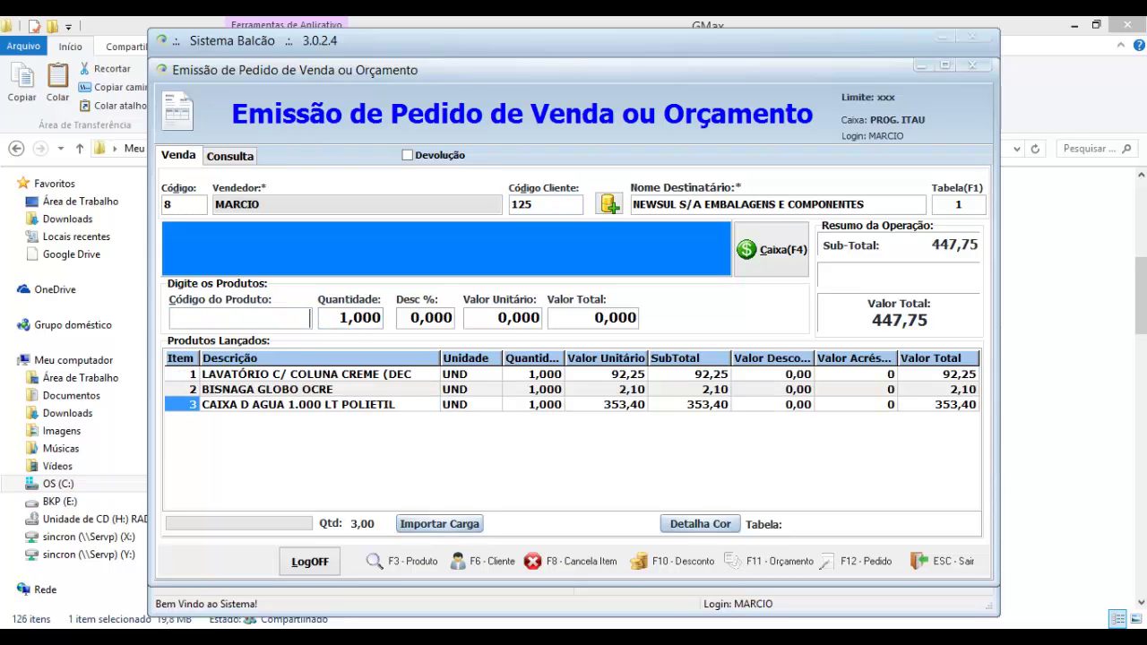
pyautogui.write('80')
pyautogui.press('Return')
pyautogui.press('Return')
# Step: Finalize the NEWSUL order with the payment method A VISTA - DINHEIRO, without printing it
pyautogui.press('F4')
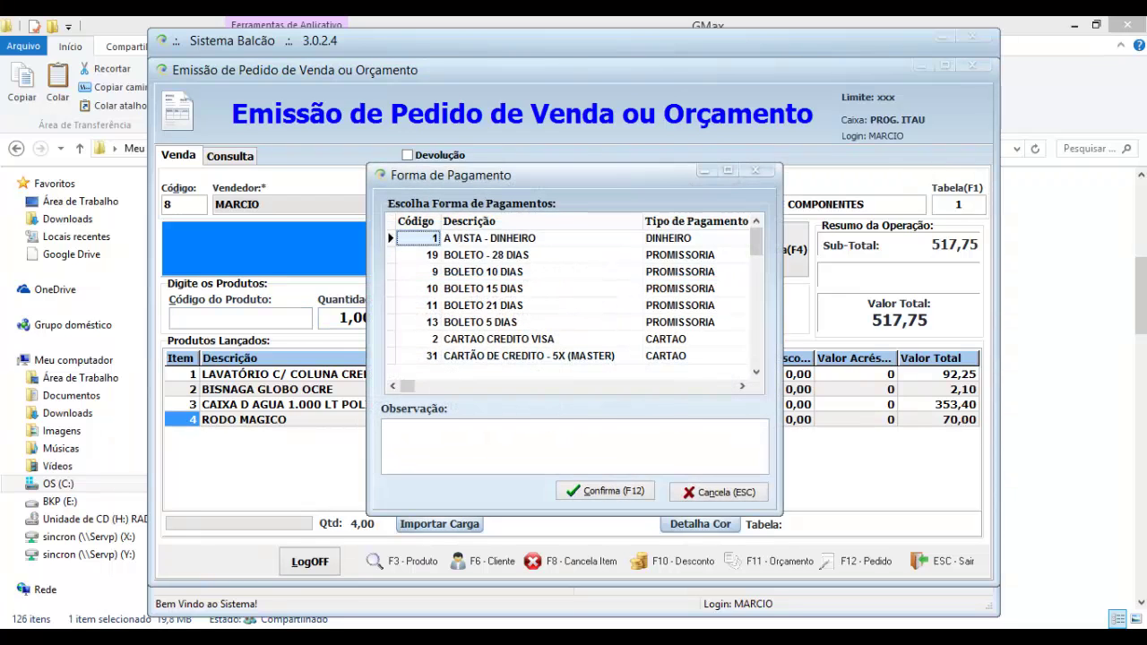
pyautogui.press('Return')
pyautogui.press('Return')
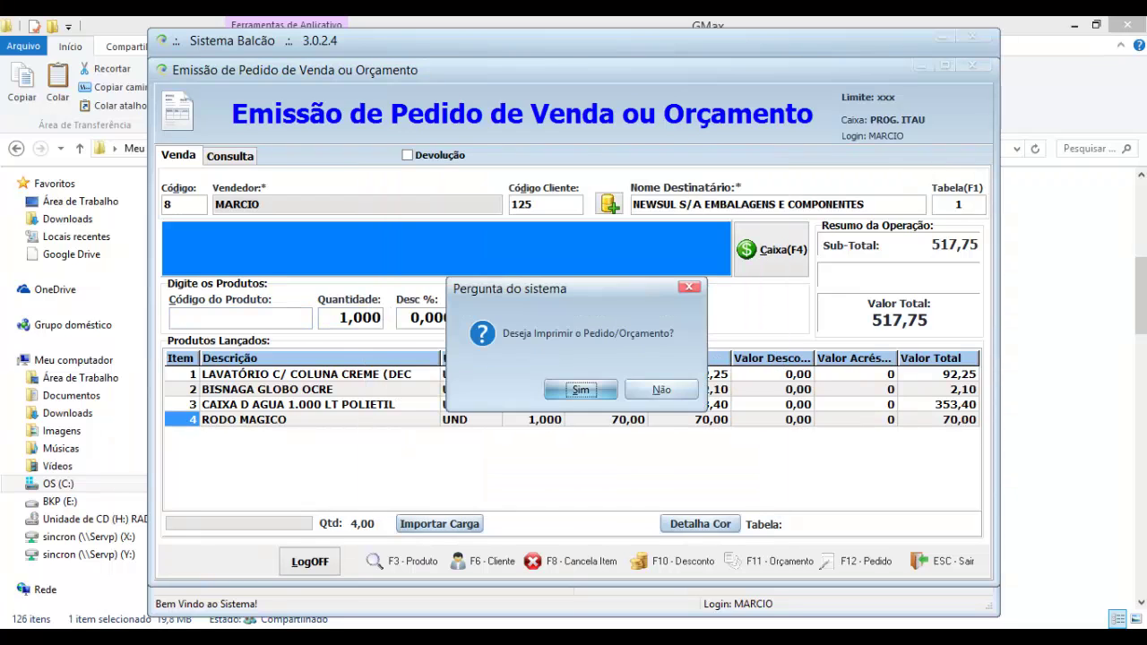
pyautogui.press('Right')
pyautogui.press('Return')
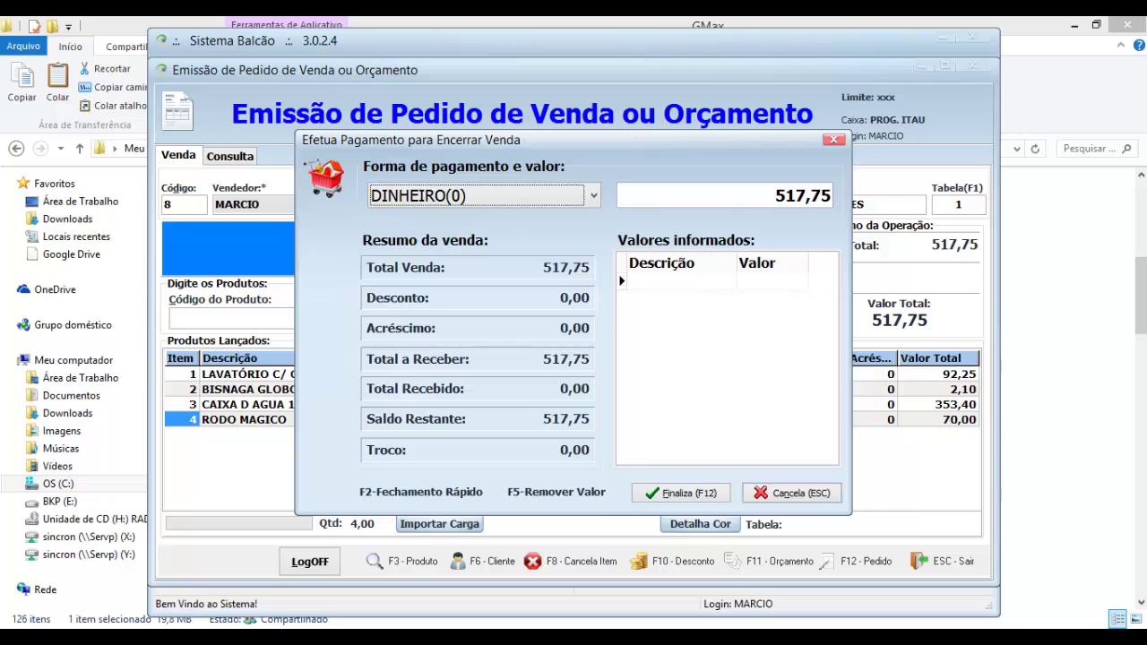
pyautogui.press('F2')
# Step: Schedule the NEWSUL order's delivery for 05/04/2016 and confirm the appointment
pyautogui.write('05062')
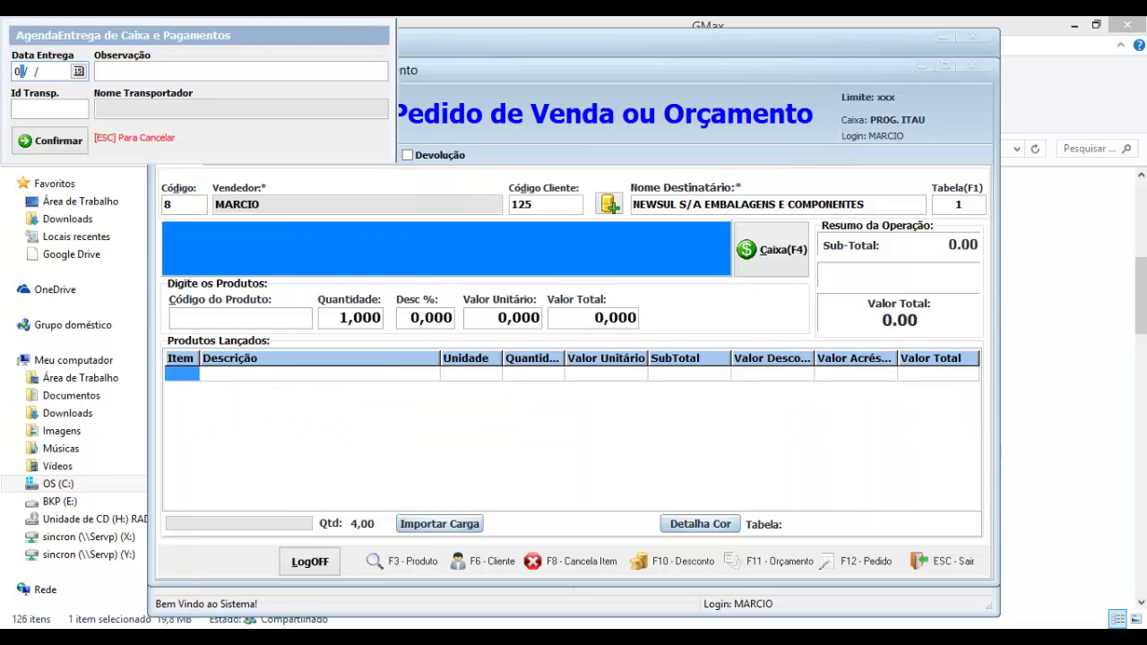
pyautogui.press('BackSpace')
pyautogui.press('BackSpace')
pyautogui.press('BackSpace')
pyautogui.press('BackSpace')
pyautogui.press('BackSpace')
pyautogui.press('BackSpace')
pyautogui.press('BackSpace')
pyautogui.write('05/04/2016')
pyautogui.press('Tab')
pyautogui.press('Tab')
pyautogui.press('Tab')
pyautogui.press('Return')
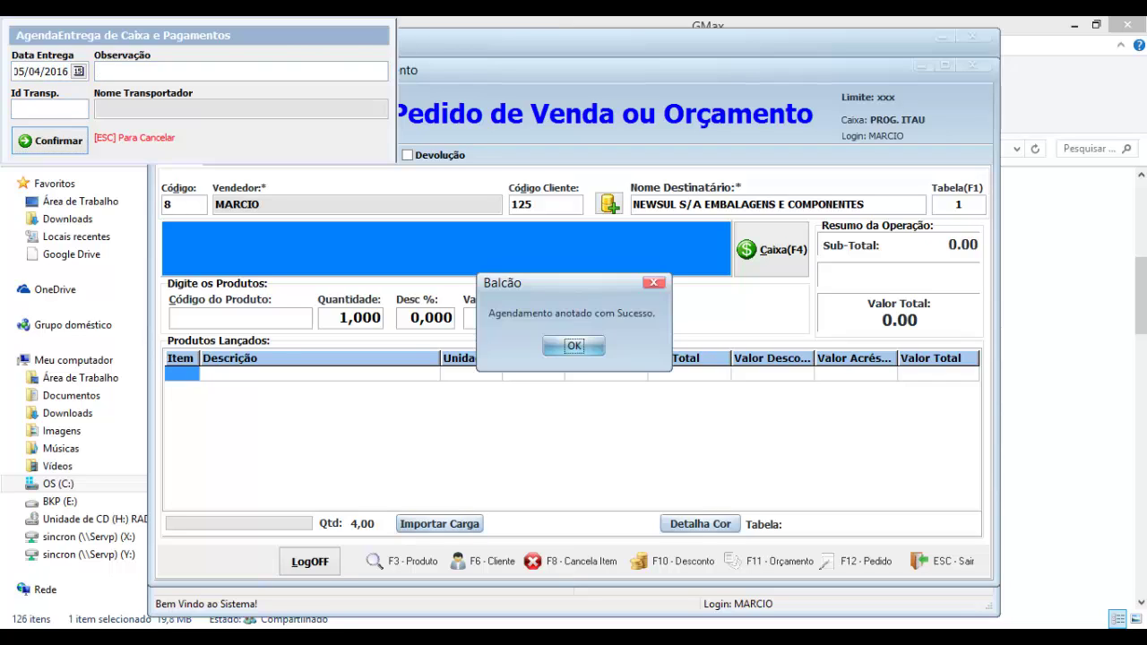
pyautogui.press('Return')
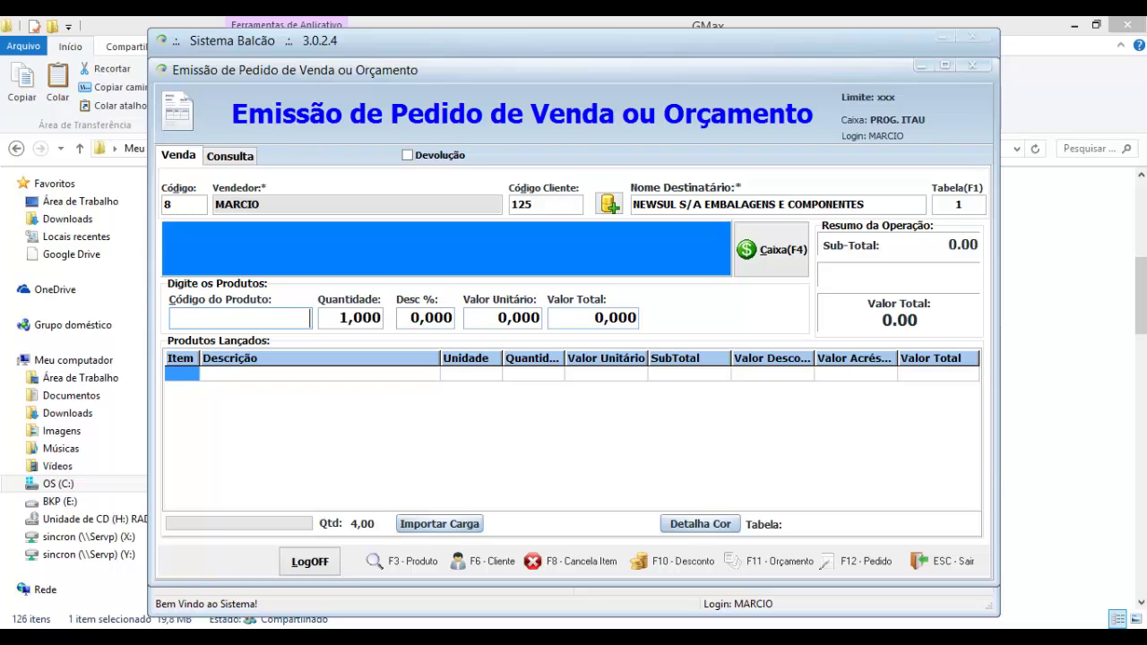
# Step: Open the order manager from the sales query and search for orders awaiting delivery with the default period
pyautogui.click(230, 156)
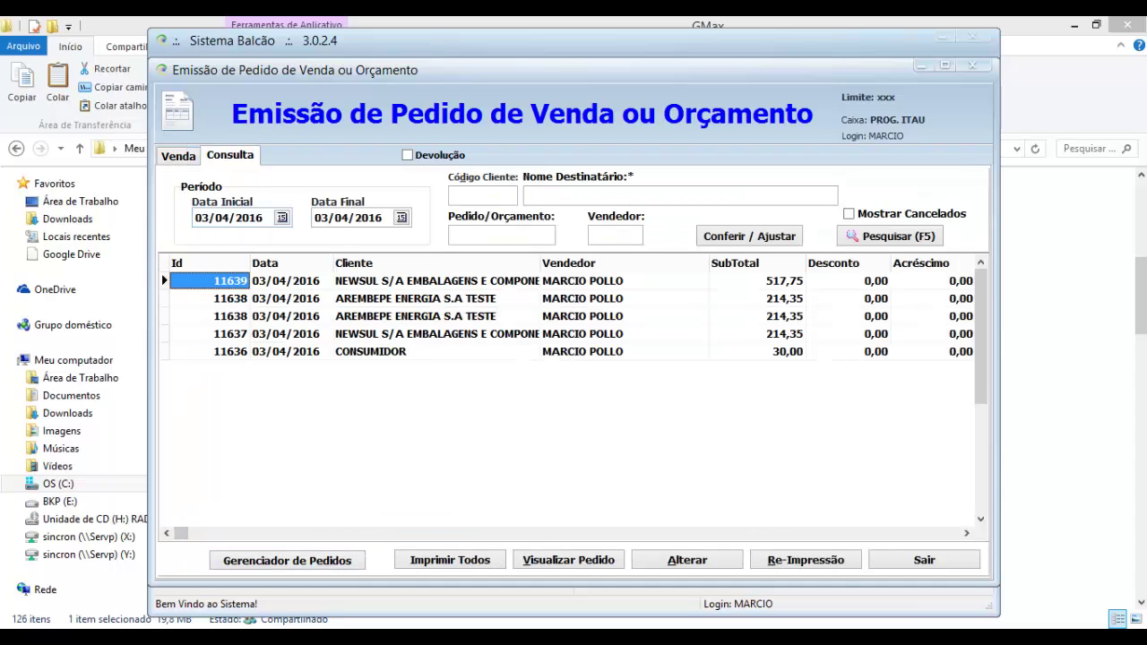
pyautogui.click(287, 561)
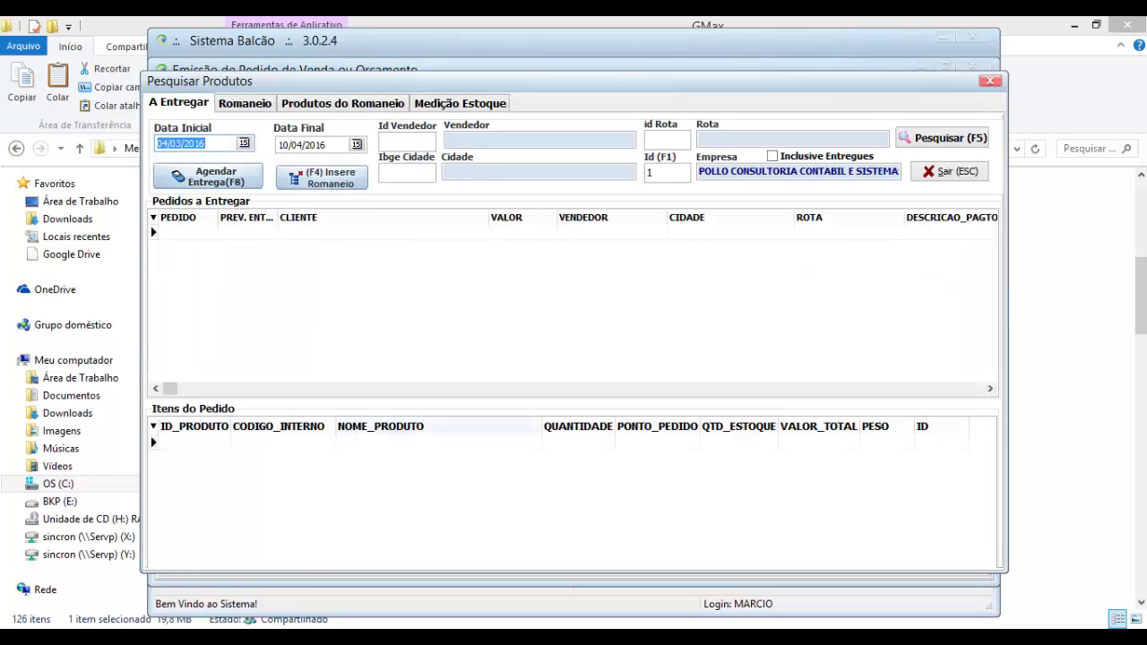
pyautogui.press('F5')
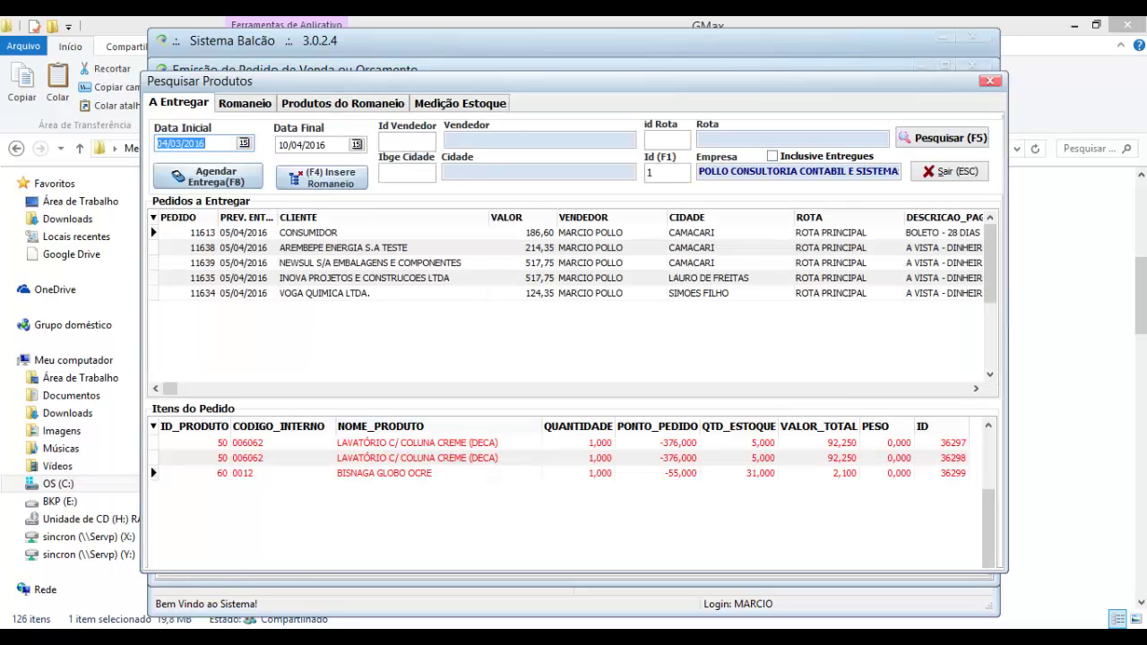
# Step: Examine the orders awaiting delivery one by one, checking their expected dates, customers, items and stock
pyautogui.click(383, 293)
pyautogui.press('Up')
pyautogui.press('Up')
pyautogui.press('Up')
pyautogui.press('Up')
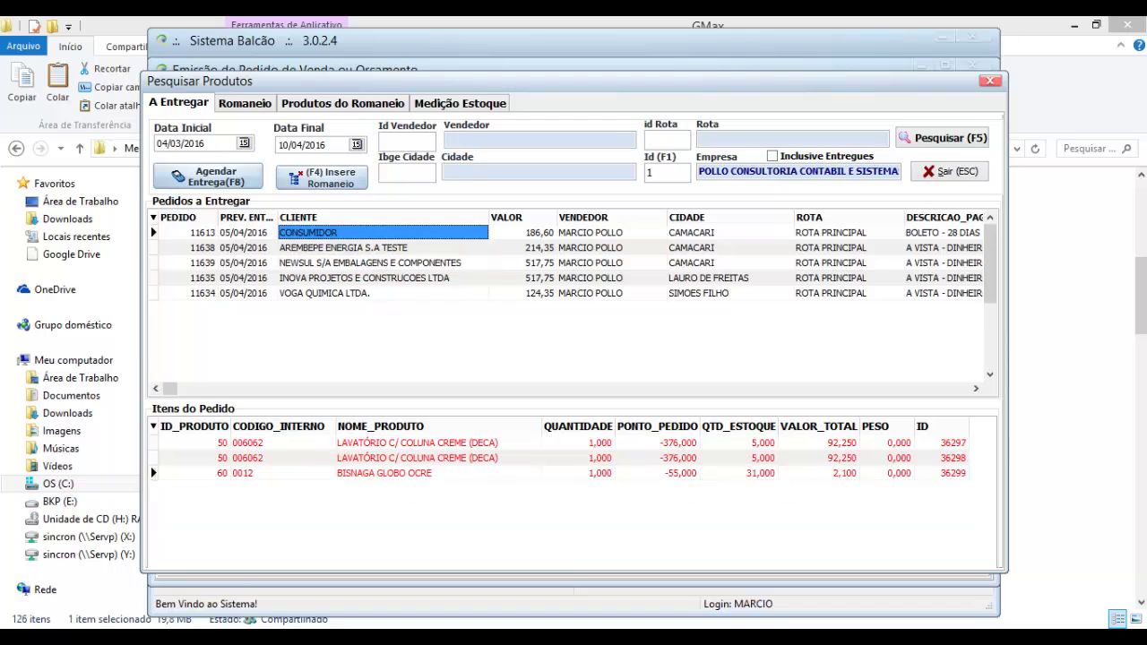
pyautogui.press('Down')
pyautogui.press('Down')
pyautogui.press('Down')
pyautogui.press('Down')
pyautogui.press('Left')
pyautogui.press('Left')
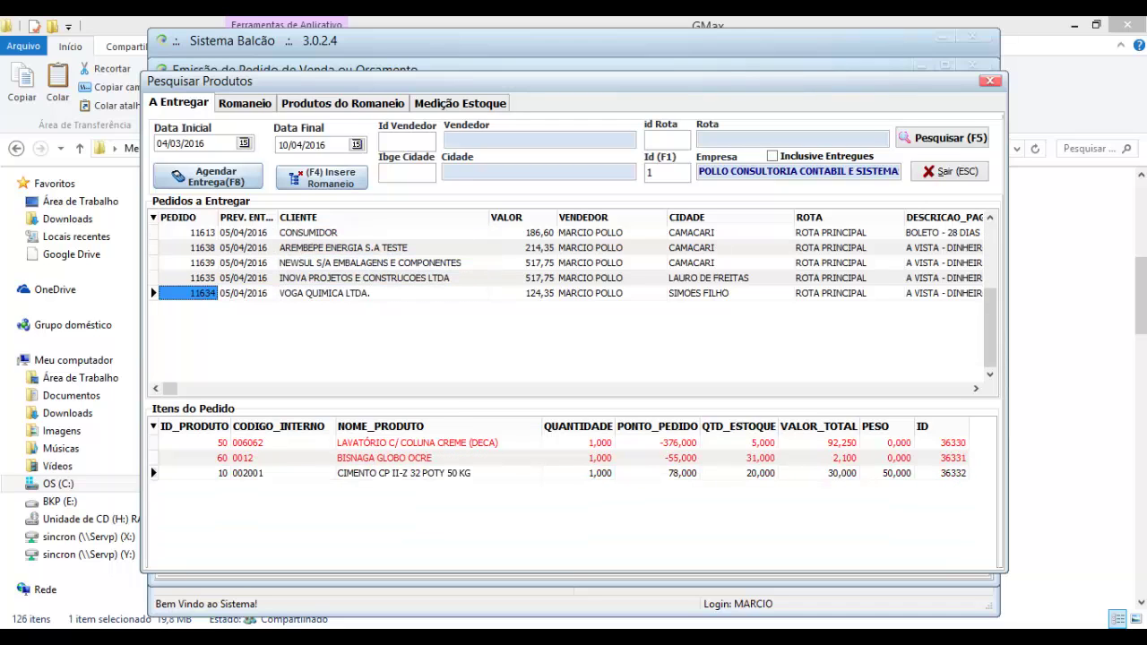
pyautogui.press('Right')
pyautogui.press('Up')
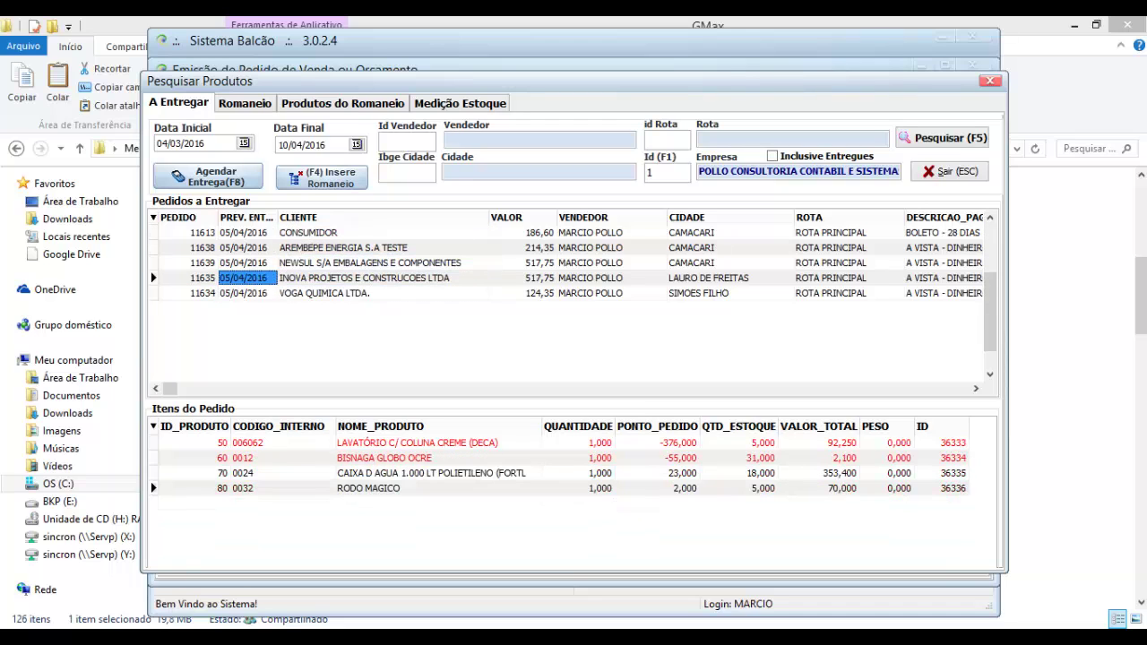
pyautogui.press('Up')
pyautogui.press('Up')
pyautogui.press('Left')
pyautogui.press('Down')
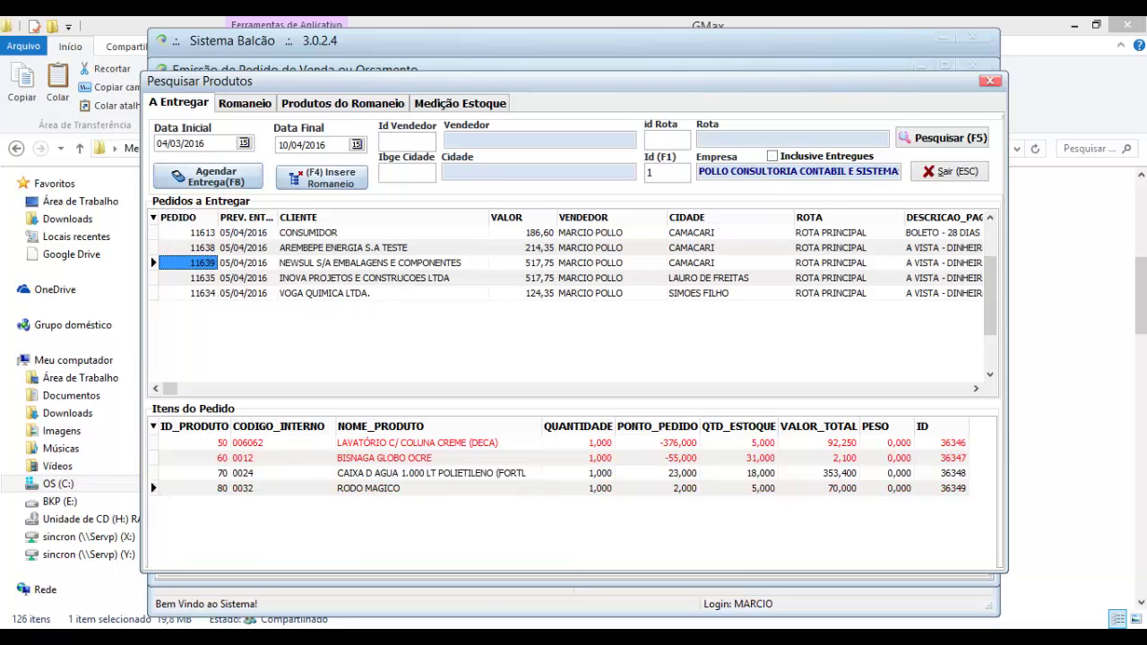
pyautogui.press('Right')
pyautogui.press('Right')
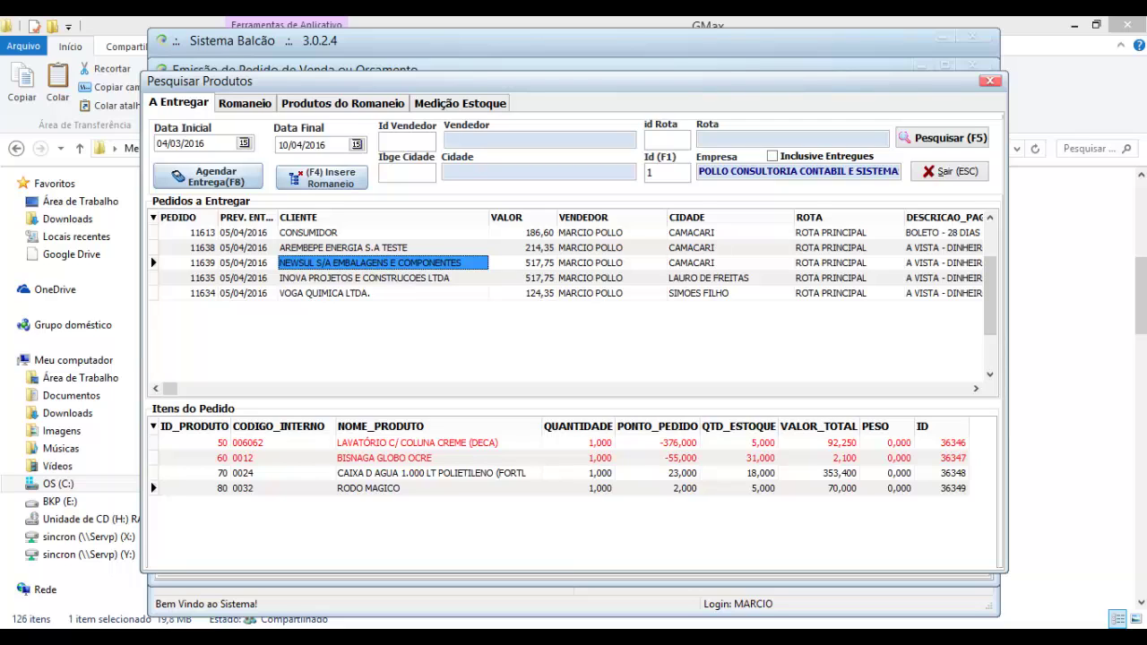
pyautogui.press('Down')
pyautogui.press('Down')
pyautogui.press('Up')
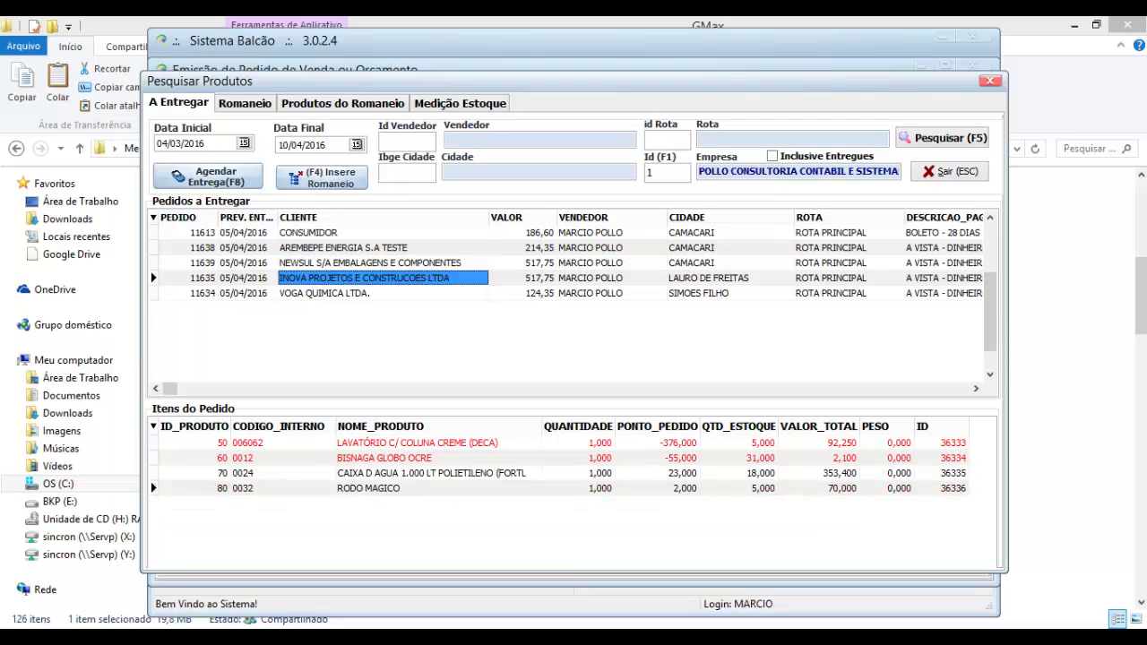
pyautogui.press('Down')
pyautogui.press('Up')
pyautogui.press('Down')
pyautogui.press('Up')
pyautogui.press('Down')
pyautogui.press('Up')
# Step: Insert the NEWSUL order and the AREMBEPE ENERGIA order into the romaneio
pyautogui.click(247, 263)
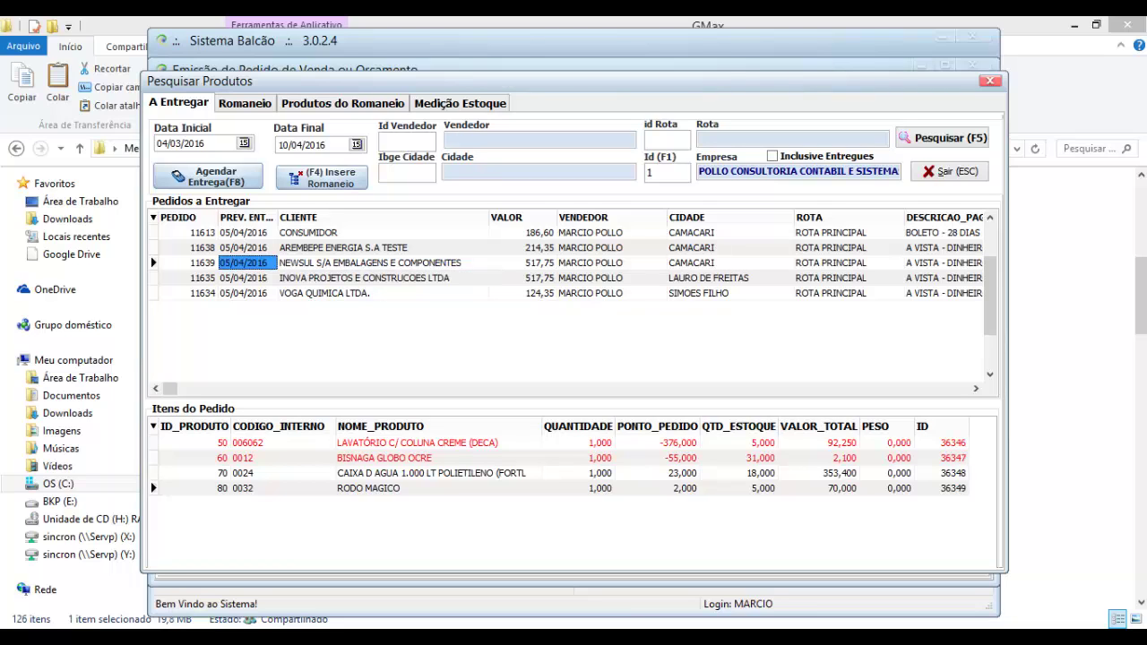
pyautogui.click(322, 177)
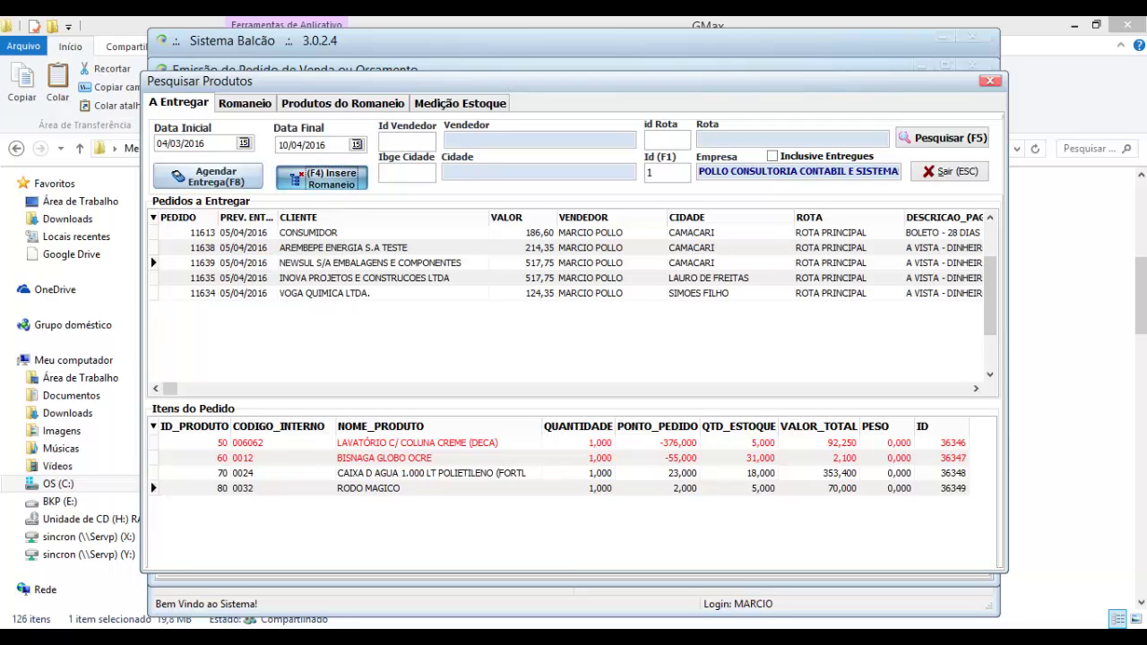
pyautogui.click(248, 248)
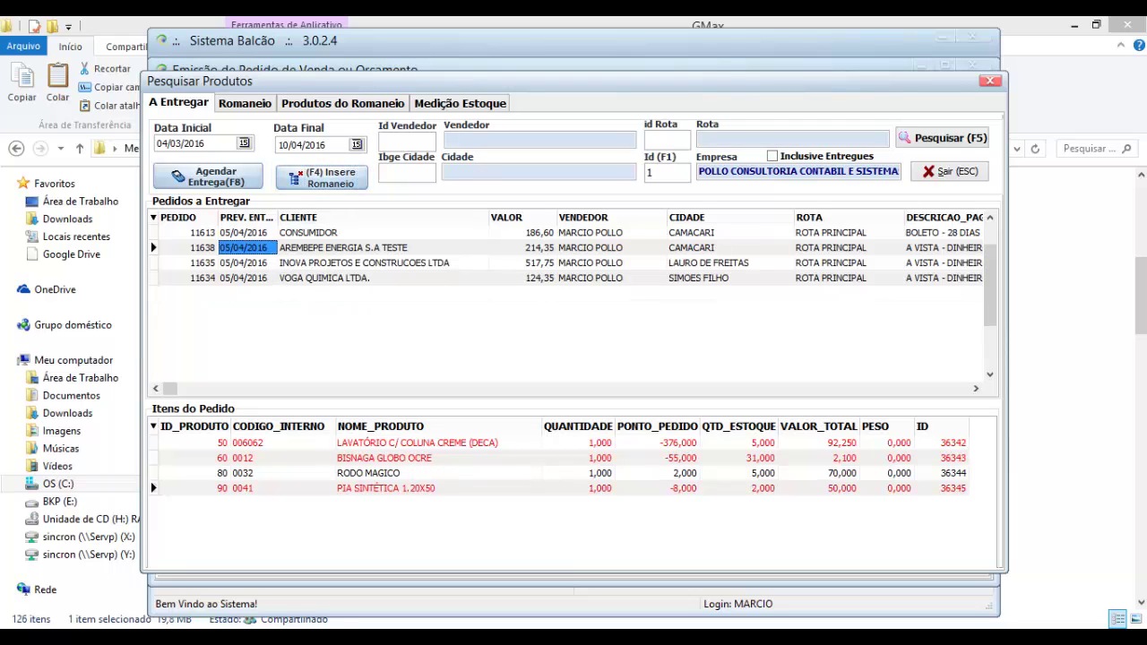
pyautogui.click(321, 177)
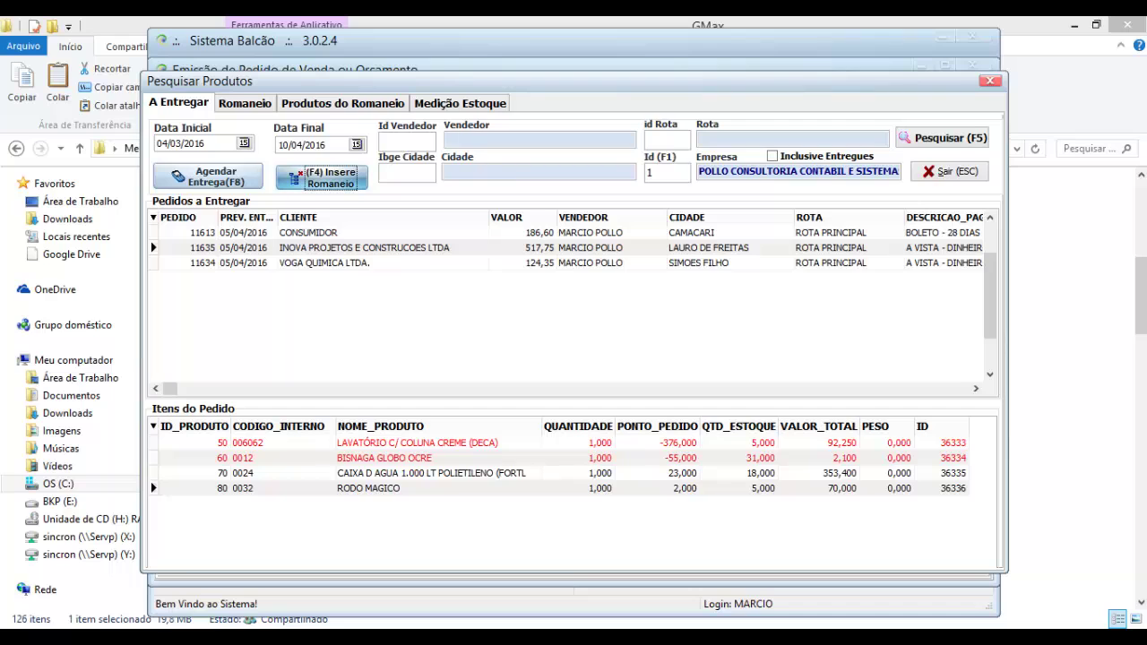
# Step: Examine the orders included in the romaneio, checking their value, city, route, weight and volume columns
pyautogui.click(245, 103)
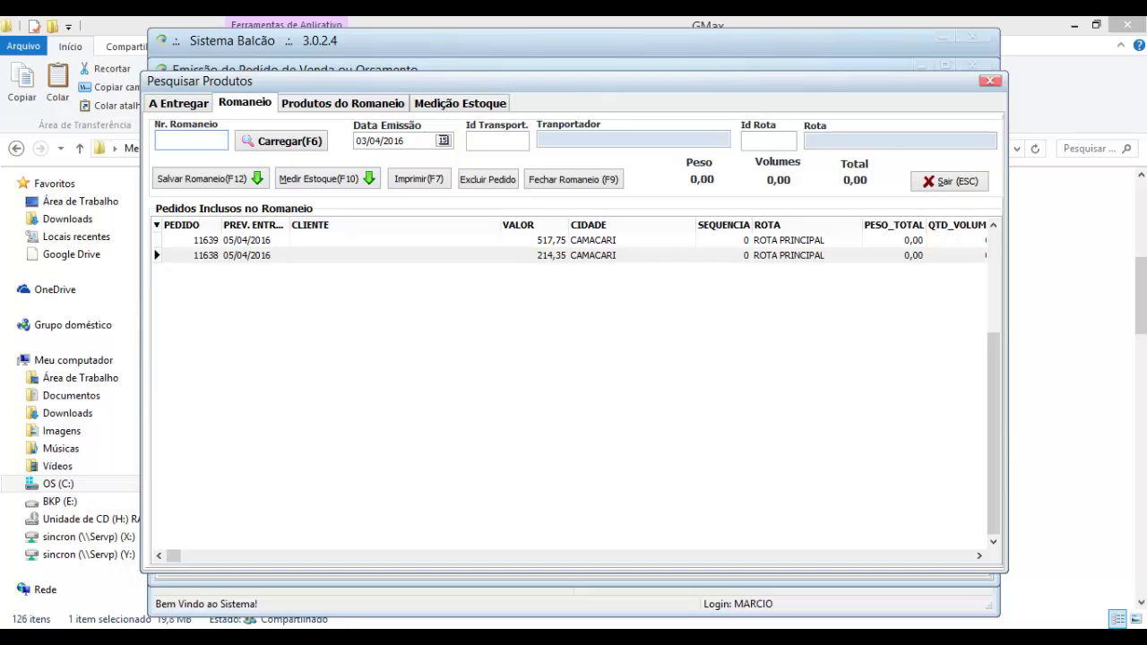
pyautogui.click(535, 241)
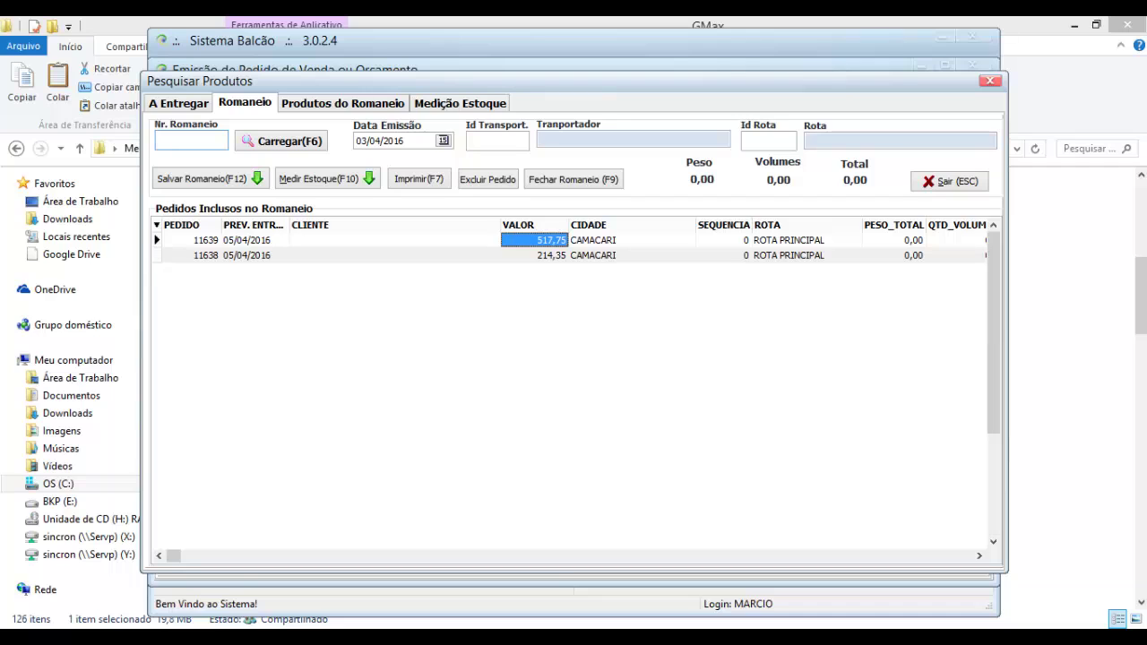
pyautogui.press('Left')
pyautogui.press('Left')
pyautogui.press('Left')
pyautogui.press('Right')
pyautogui.press('Right')
pyautogui.press('Right')
pyautogui.press('Right')
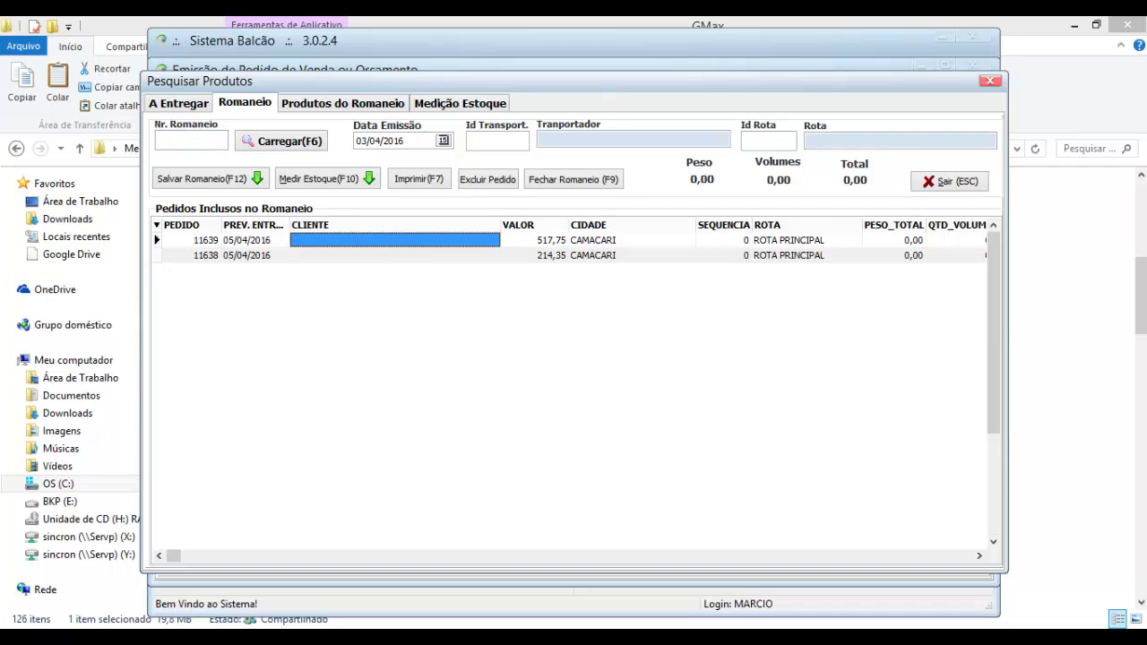
pyautogui.press('Right')
pyautogui.press('Right')
pyautogui.press('Right')
pyautogui.press('Right')
pyautogui.press('Left')
pyautogui.press('Left')
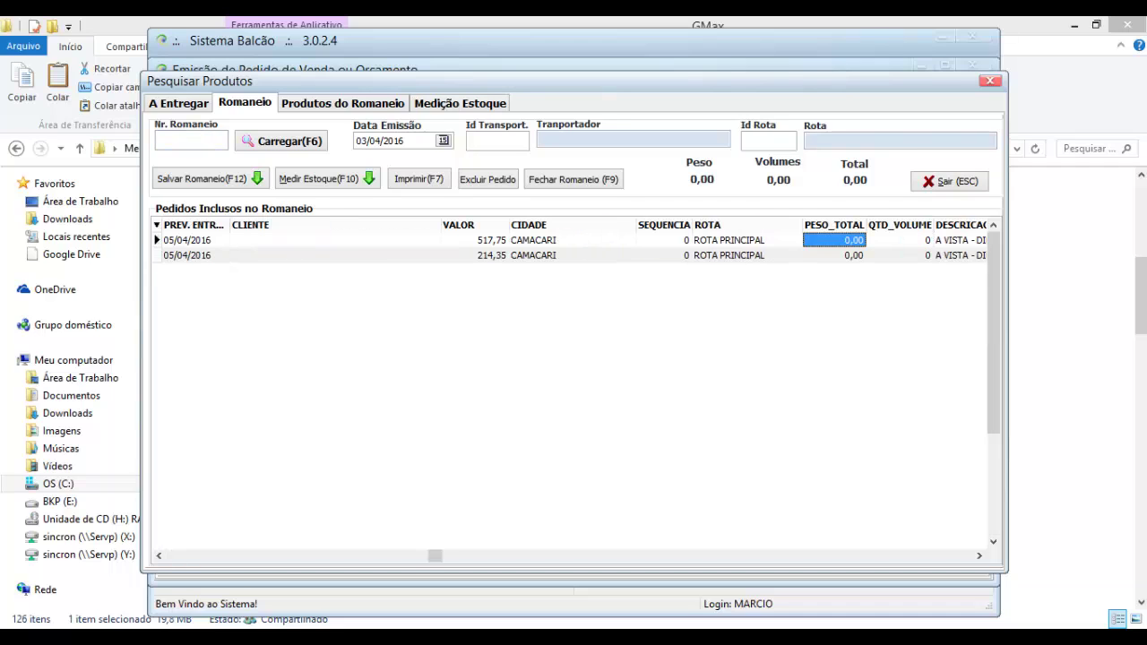
# Step: Run the stock measurement for the products of the orders included in the romaneio
pyautogui.press('Home')
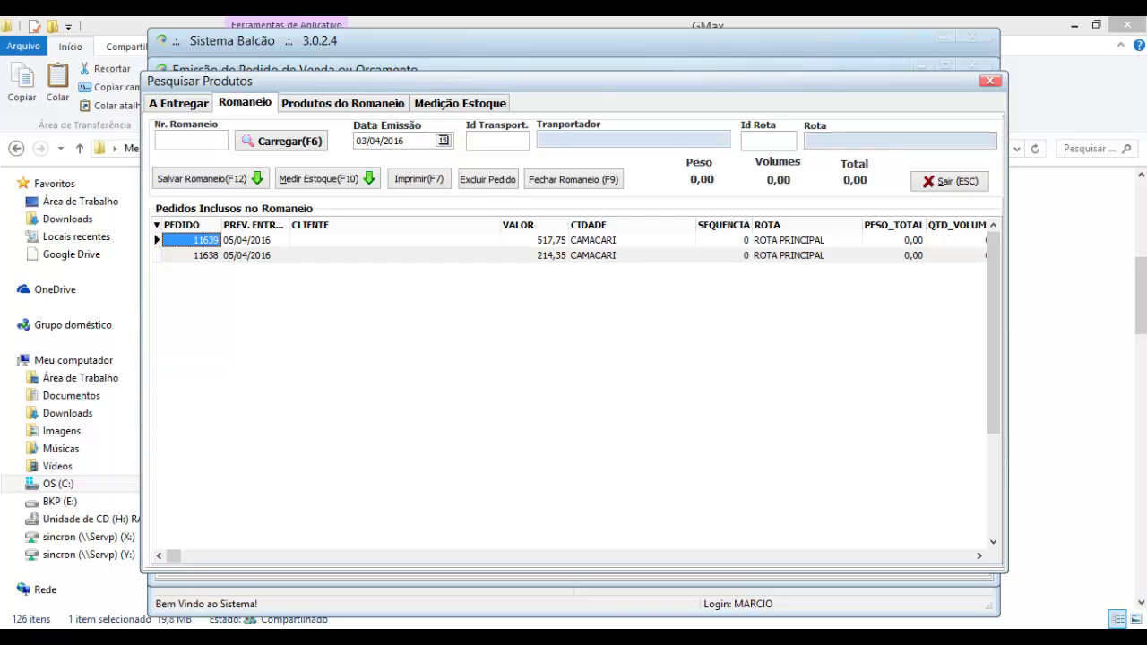
pyautogui.press('F10')
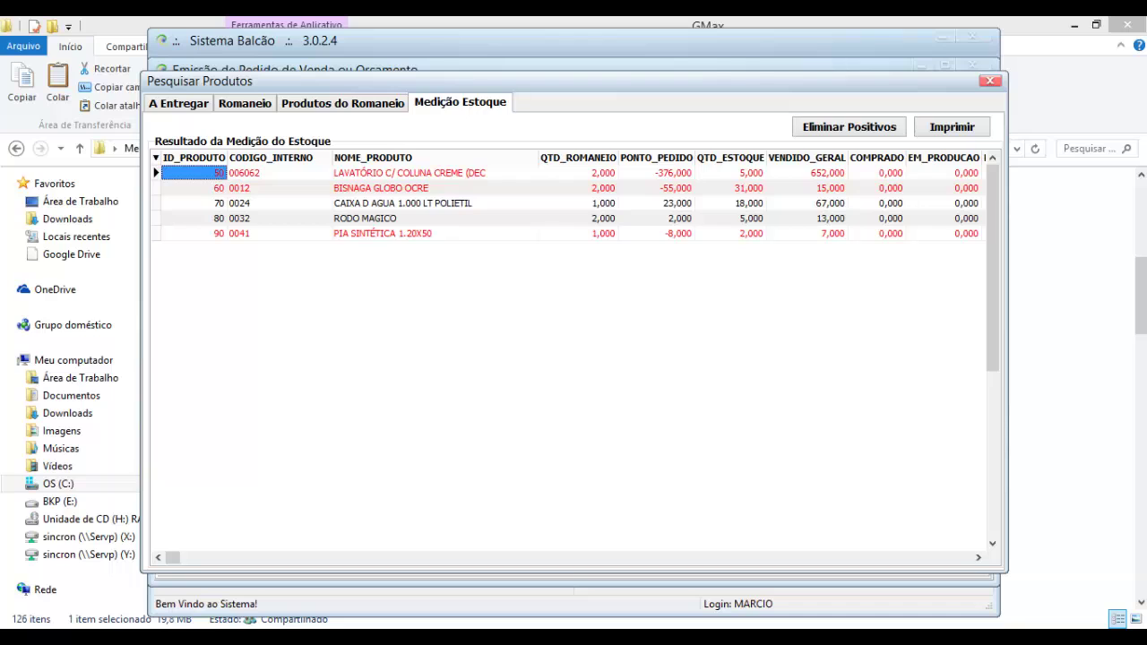
# Step: Examine the stock measurement result, checking the romaneio quantity of each product
pyautogui.press('Right')
pyautogui.press('Right')
pyautogui.press('Right')
pyautogui.press('Right')
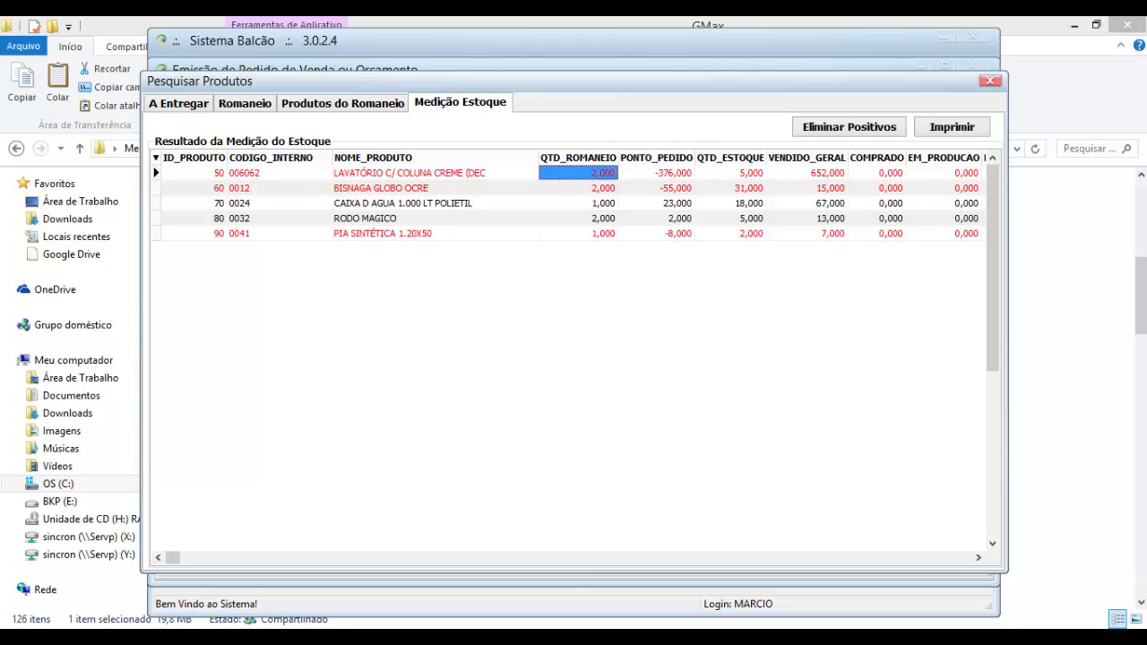
pyautogui.press('Left')
pyautogui.press('Left')
pyautogui.press('Left')
pyautogui.press('Left')
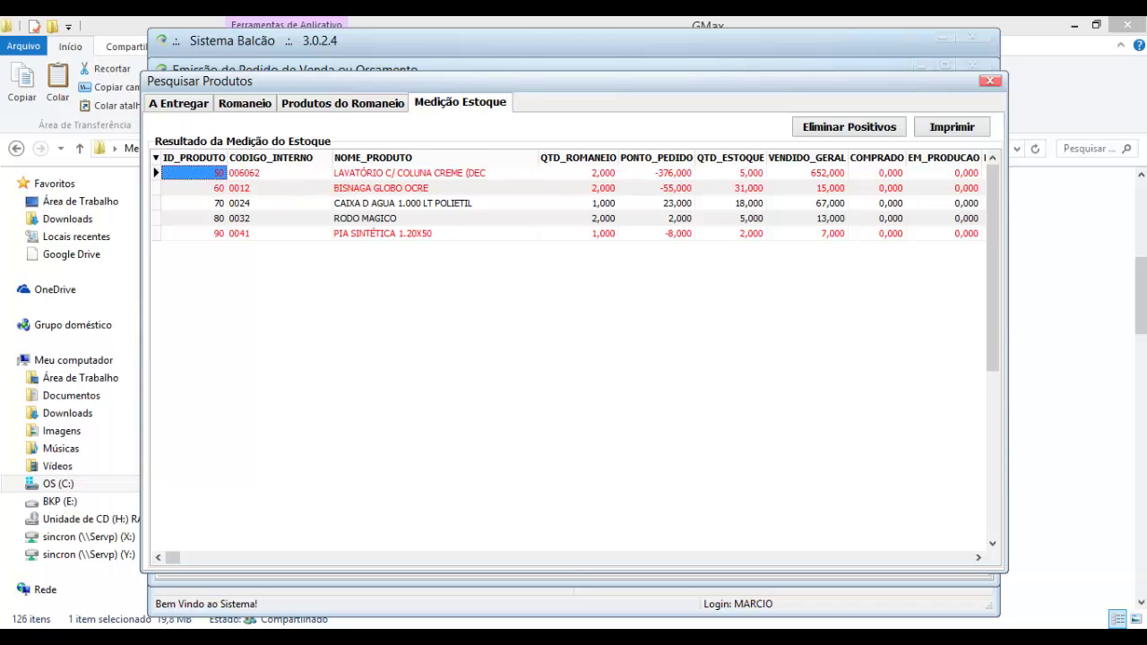
pyautogui.press('Right')
pyautogui.press('Right')
pyautogui.press('Right')
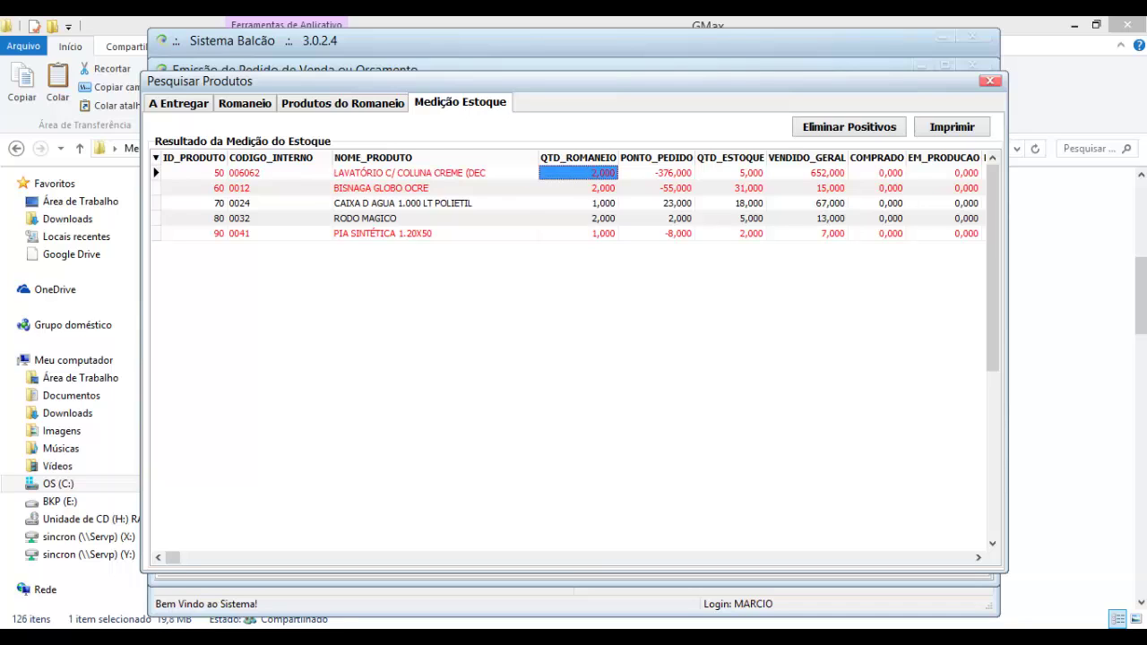
pyautogui.press('Down')
pyautogui.press('Down')
pyautogui.press('Down')
pyautogui.press('Down')
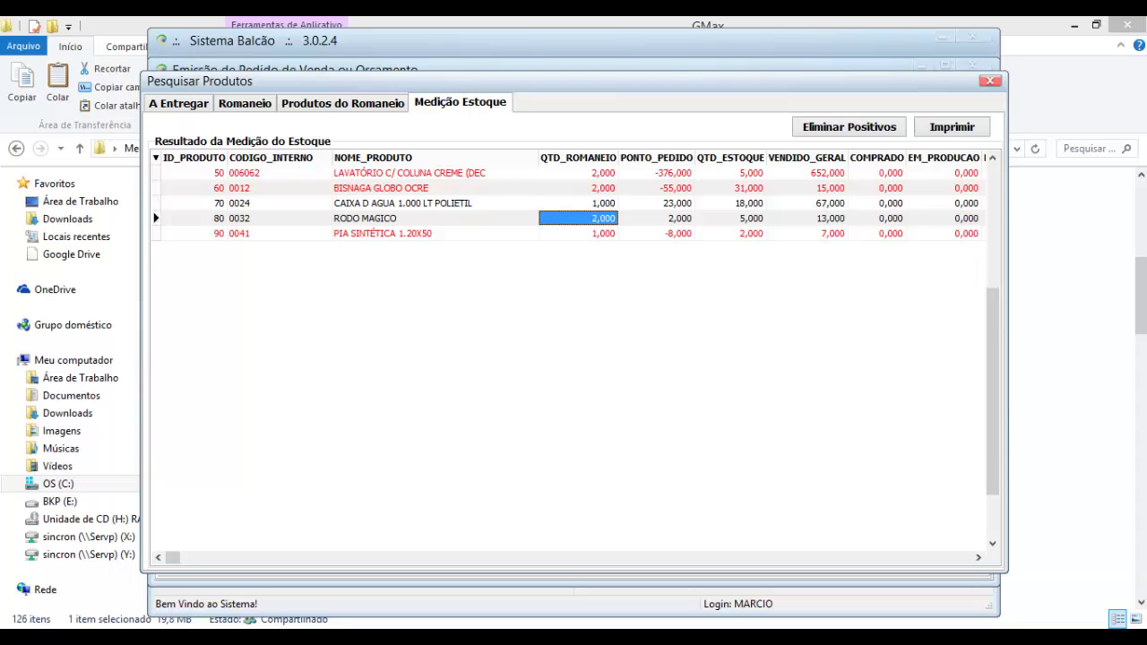
pyautogui.press('Up')
pyautogui.press('Up')
pyautogui.press('Up')
pyautogui.press('Up')
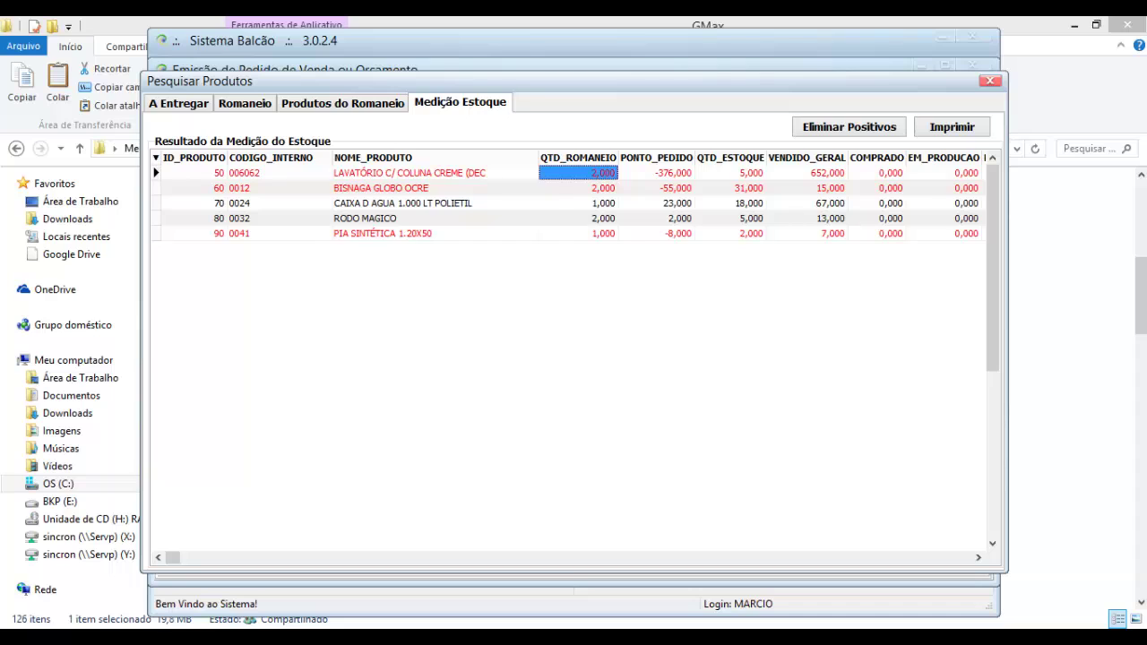
# Step: Compare the romaneio quantity, order point and stock columns for the measured products, including CAIXA D AGUA, RODO MAGICO and PIA SINTÉTICA
pyautogui.press('Right')
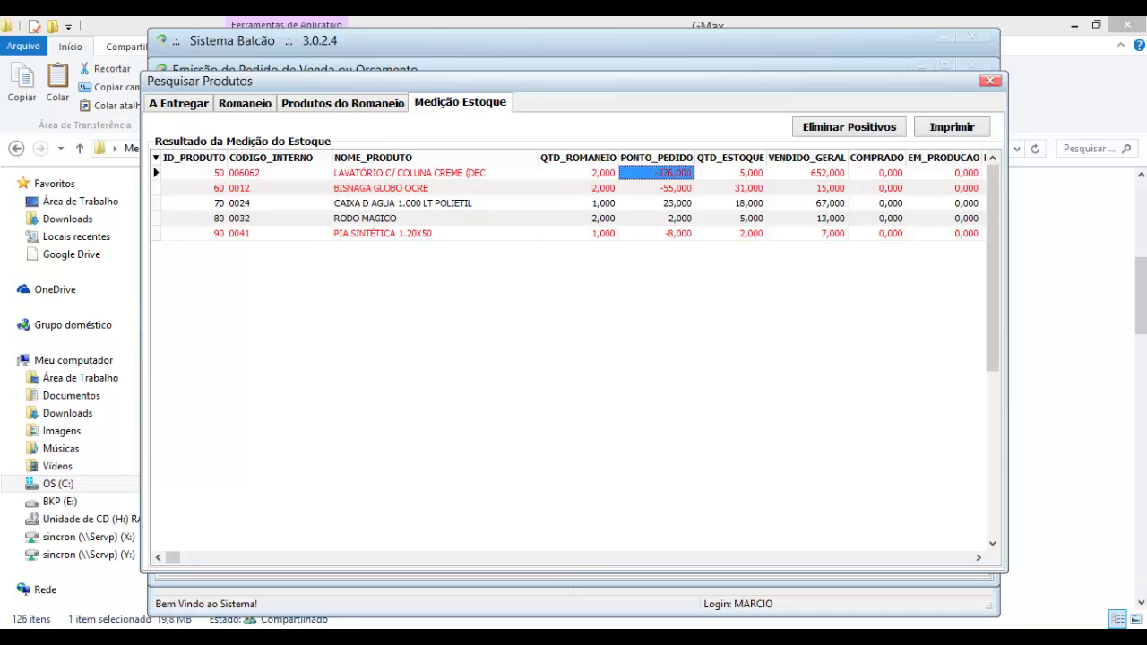
pyautogui.press('Down')
pyautogui.press('Down')
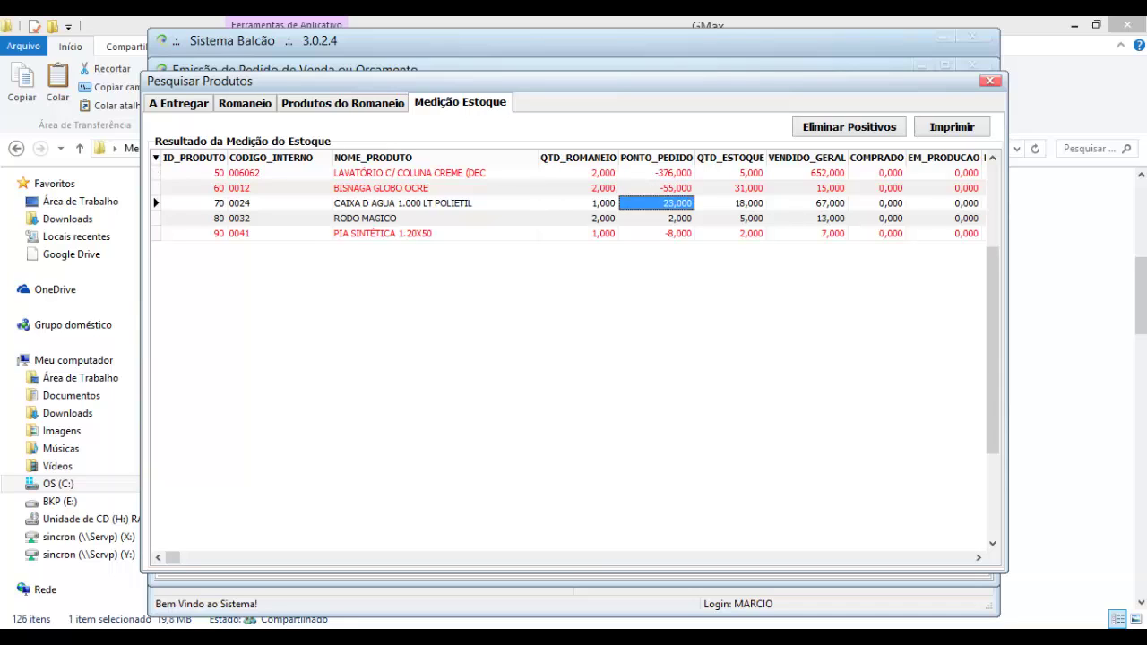
pyautogui.press('Left')
pyautogui.press('Right')
pyautogui.press('Left')
pyautogui.press('Down')
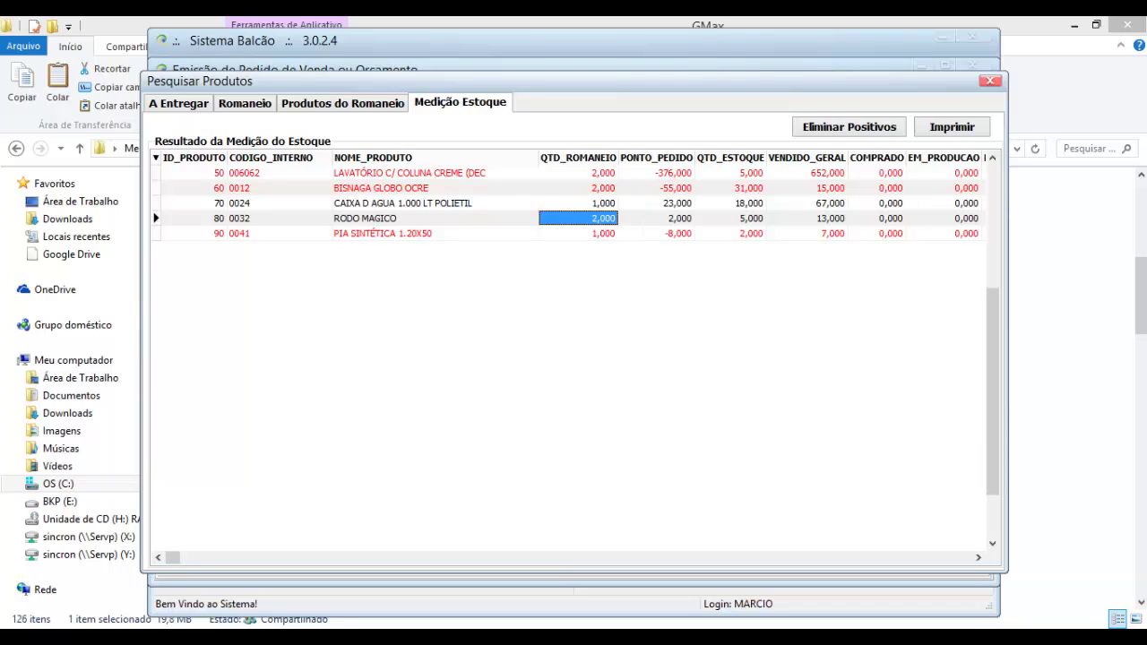
pyautogui.press('Right')
pyautogui.press('Left')
pyautogui.press('Right')
pyautogui.press('Right')
pyautogui.press('Left')
pyautogui.press('Left')
pyautogui.press('Right')
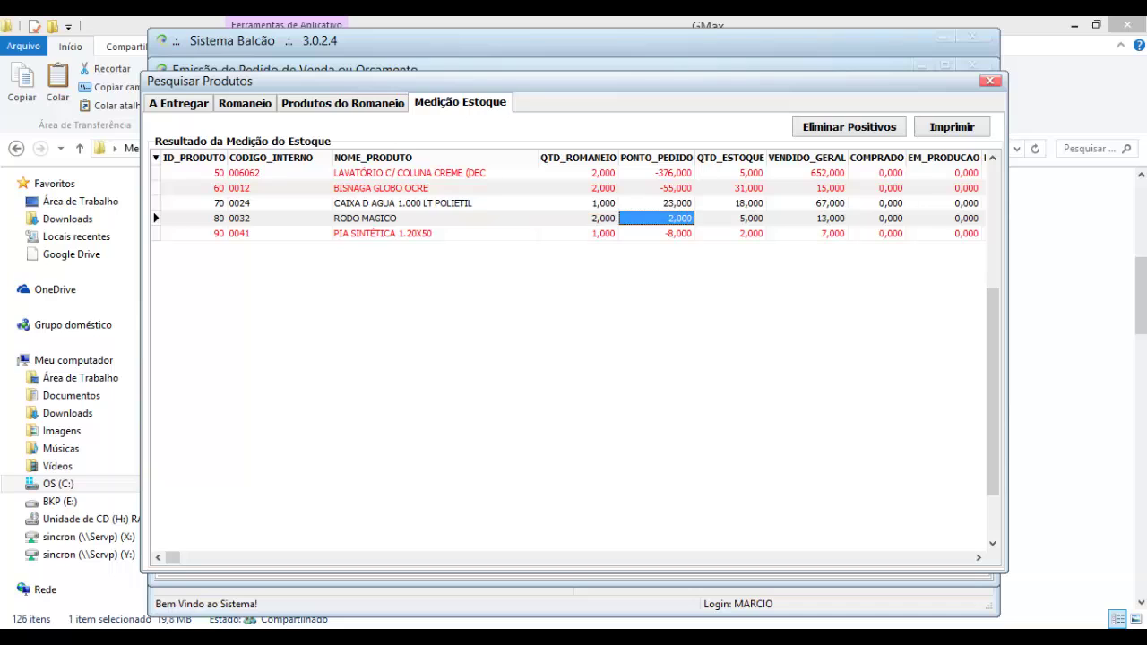
pyautogui.press('Left')
pyautogui.press('Right')
pyautogui.press('Right')
pyautogui.press('Left')
pyautogui.press('Left')
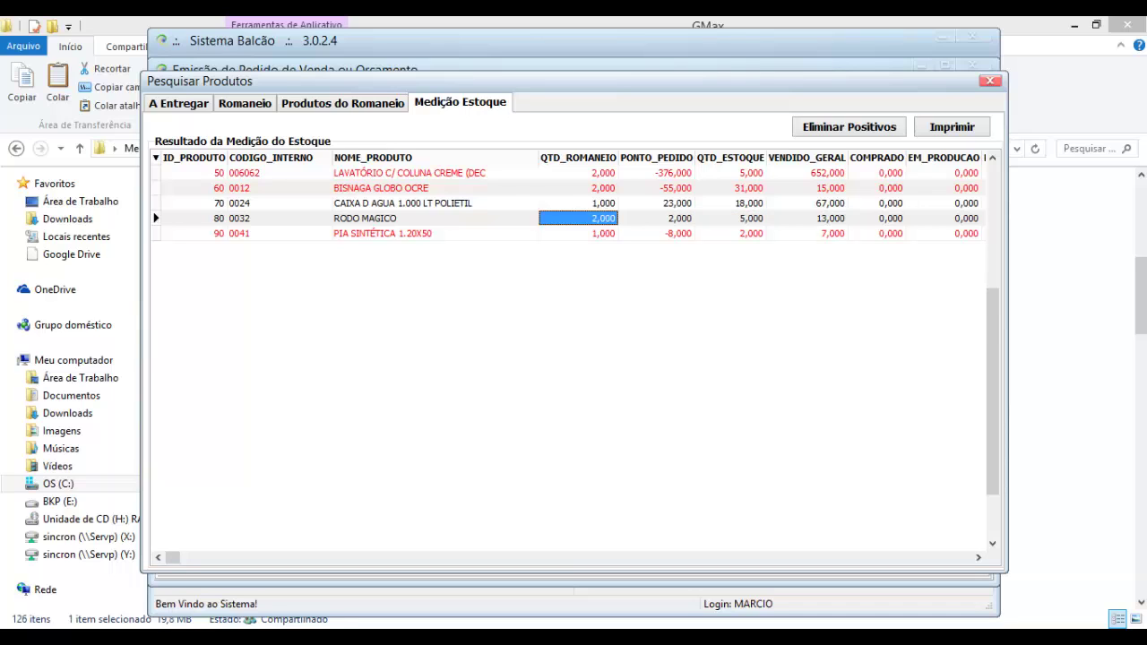
pyautogui.press('Down')
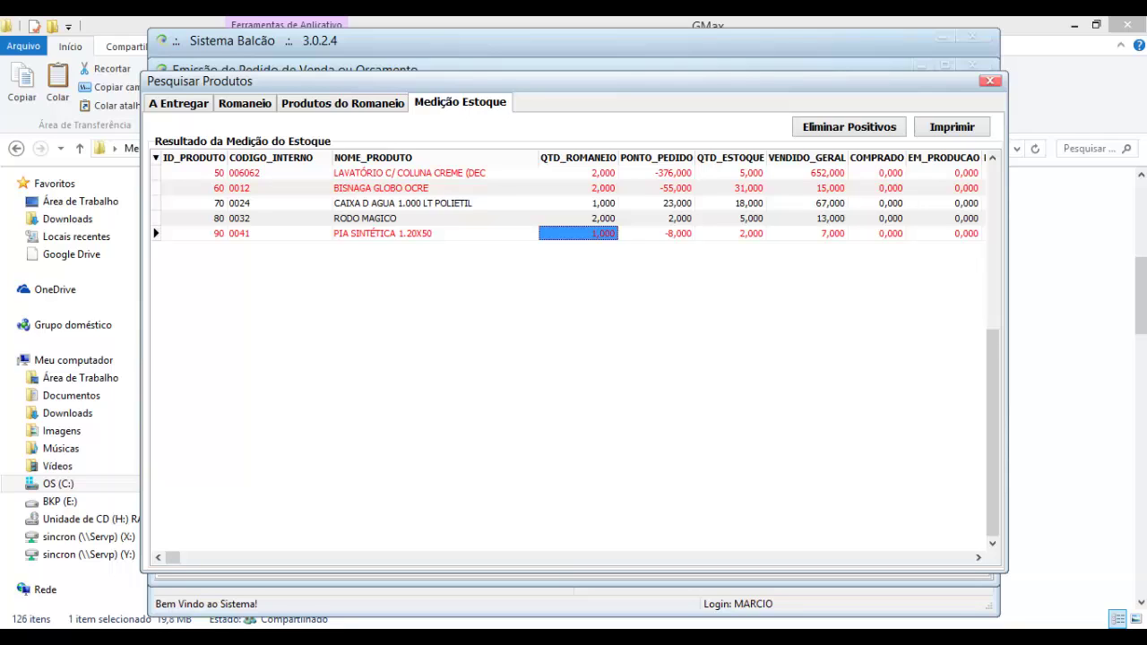
pyautogui.press('Up')
pyautogui.press('Up')
pyautogui.press('Up')
pyautogui.press('Up')
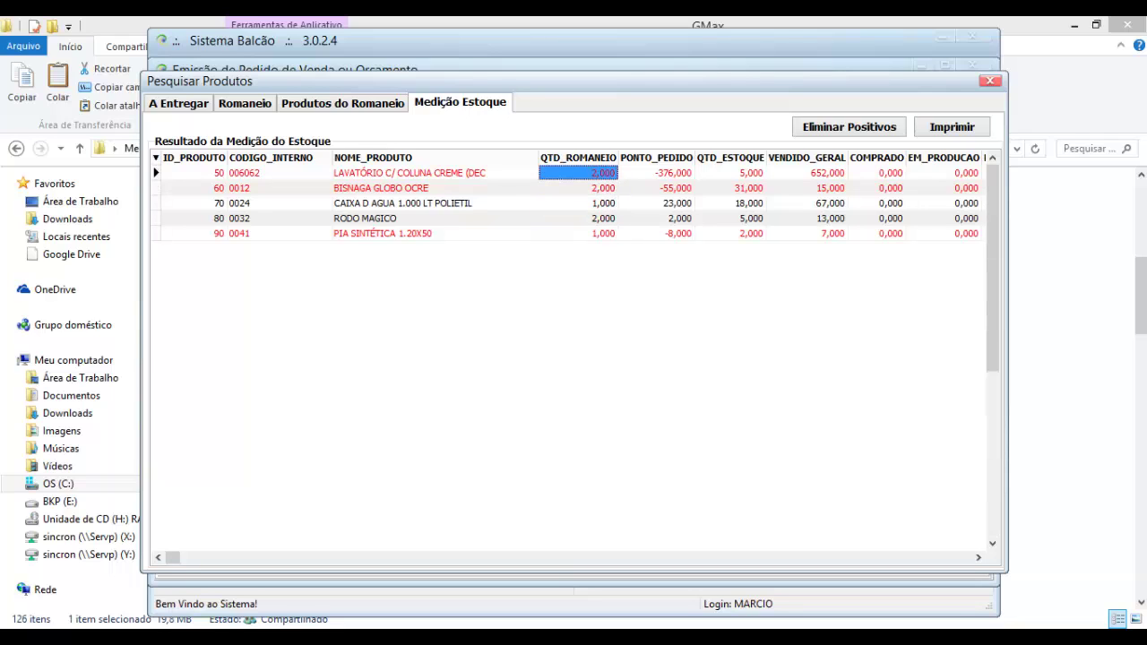
# Step: Print the complete stock measurement result to PDF
pyautogui.click(952, 127)
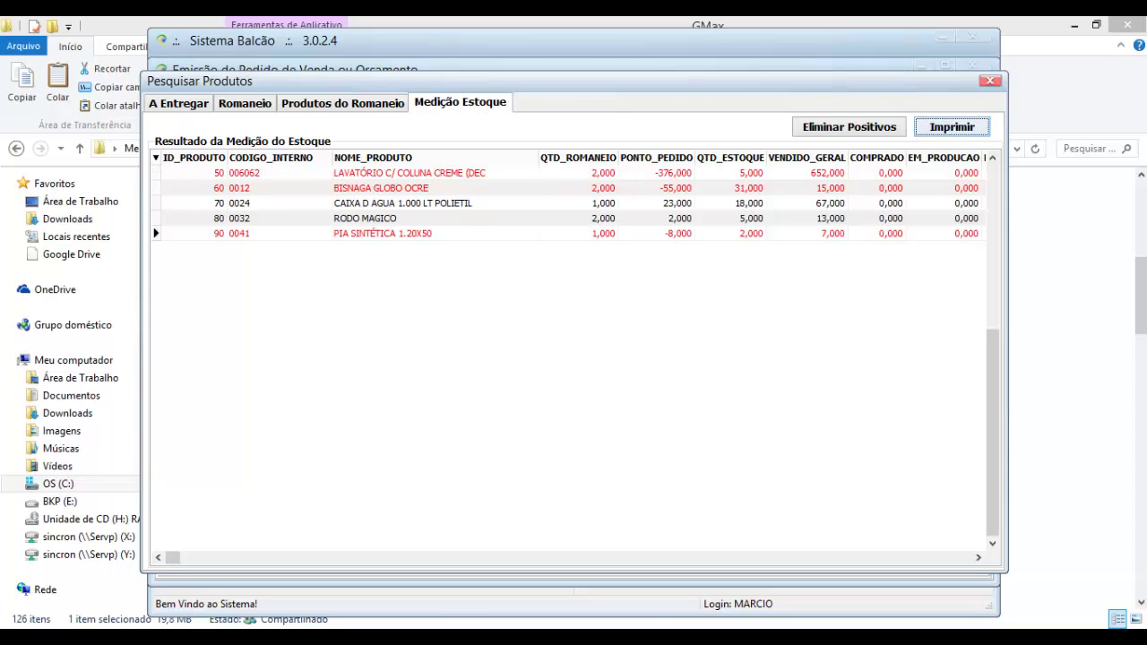
pyautogui.click(688, 477)
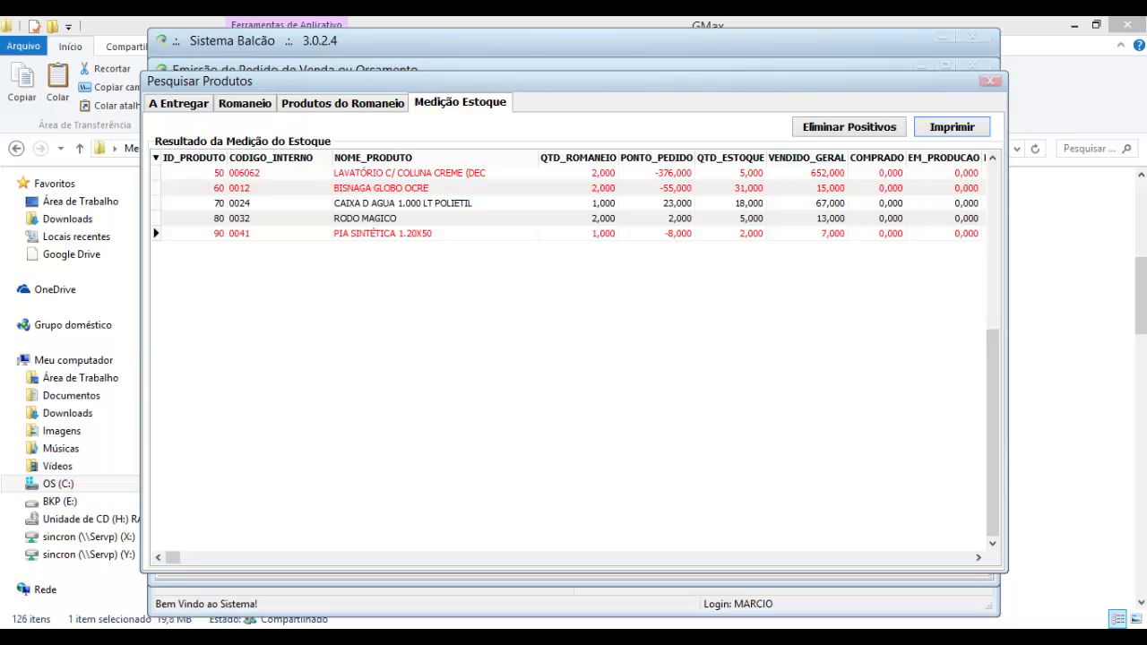
# Step: Eliminate the positive products from the stock measurement result and print the reduced list
pyautogui.click(849, 128)
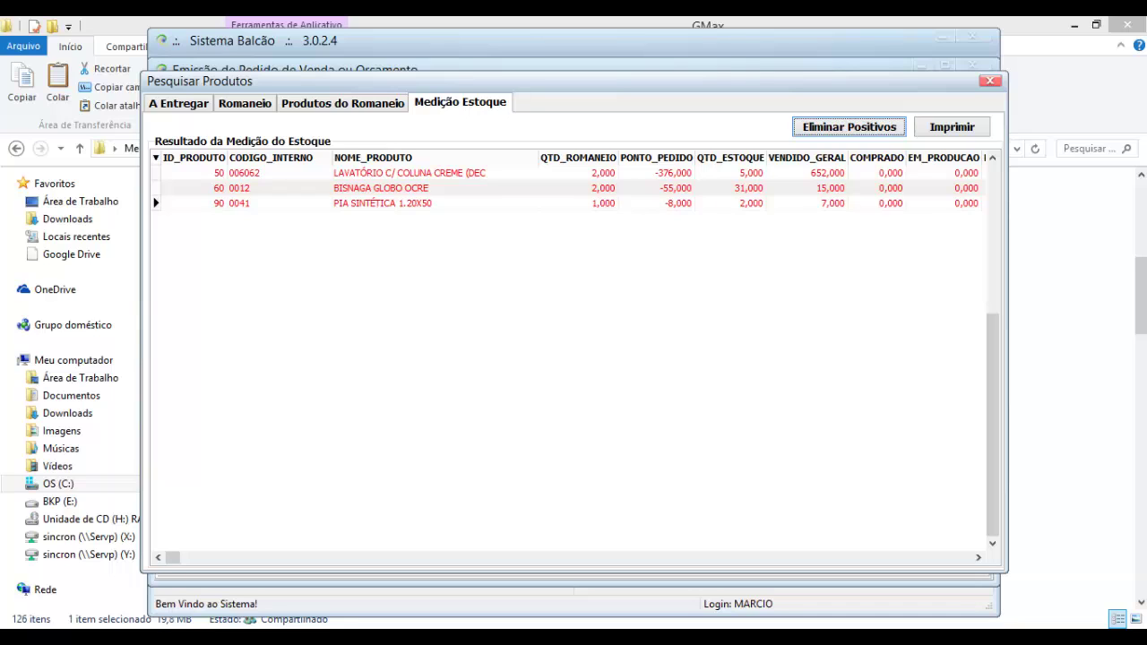
pyautogui.click(952, 127)
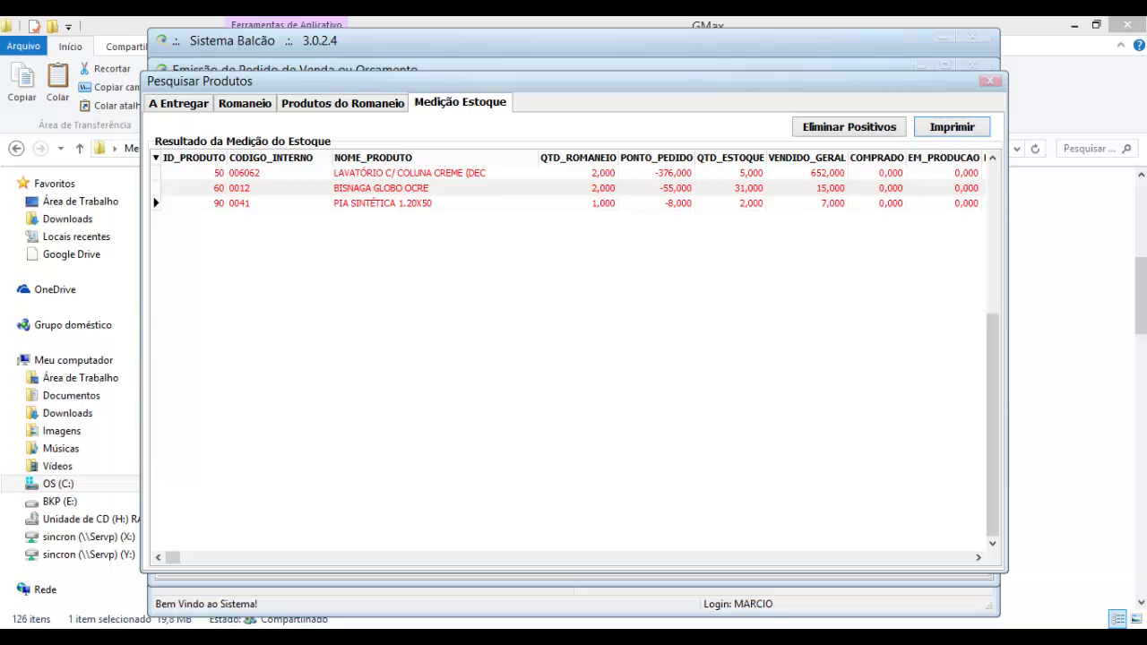
# Step: Show the desktop to clear the other open windows and switch back to Sistema Balcão
pyautogui.rightClick(797, 641)
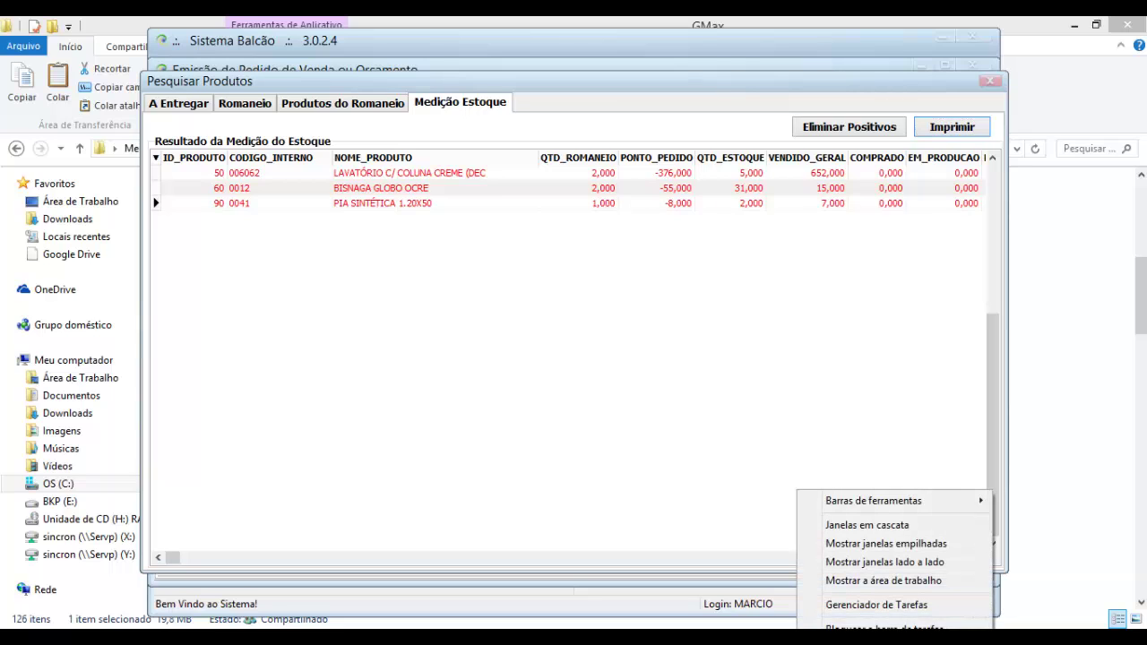
pyautogui.click(882, 581)
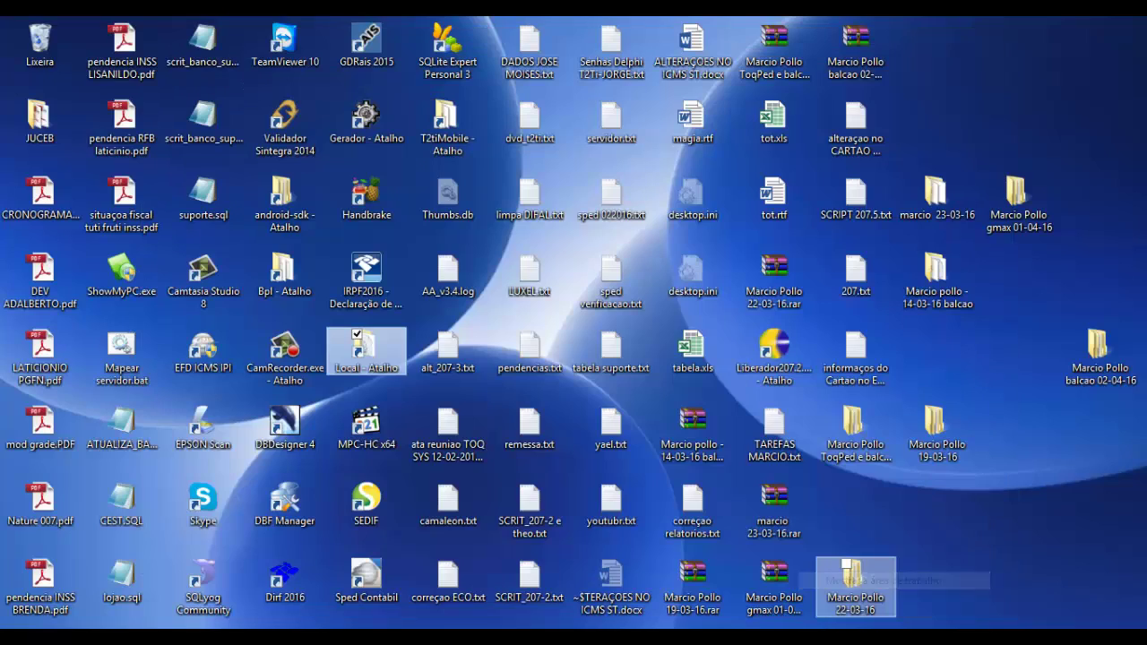
pyautogui.hotkey('alt', 'Tab')
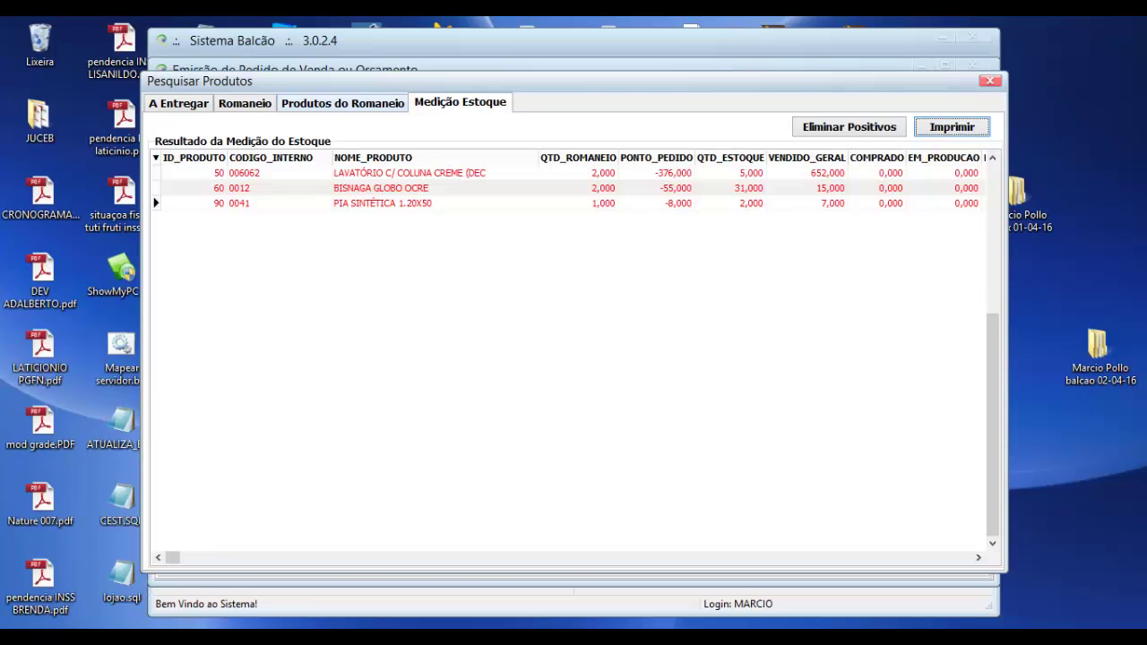
# Step: Check the romaneio's product list against the stock measurement and return to the orders included in the romaneio
pyautogui.click(343, 103)
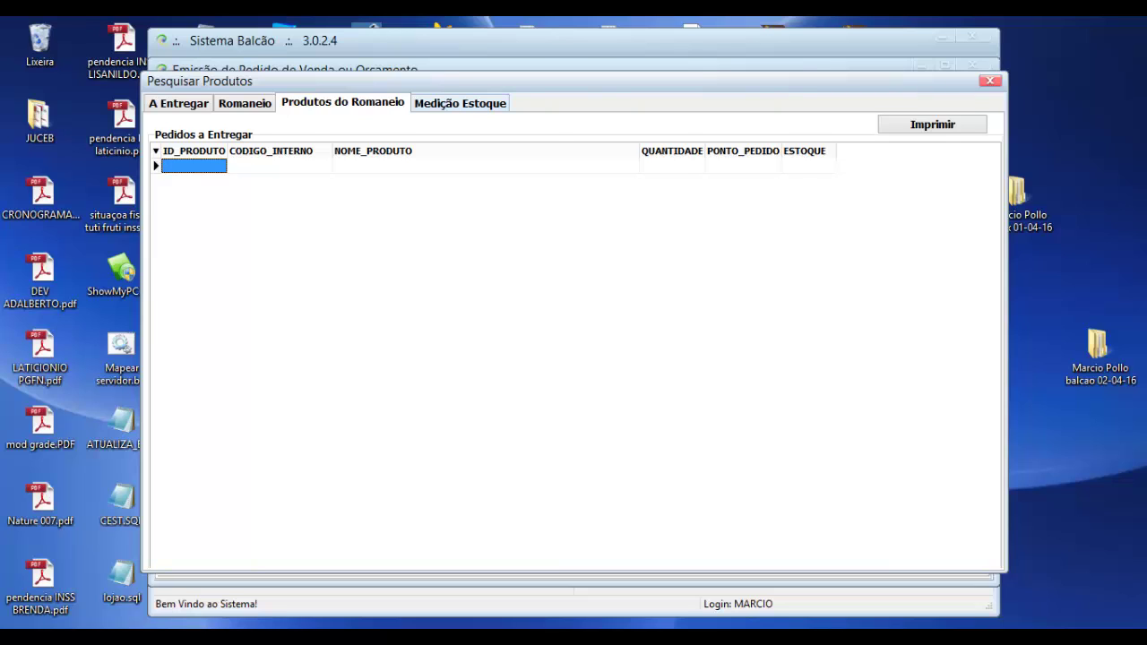
pyautogui.click(460, 103)
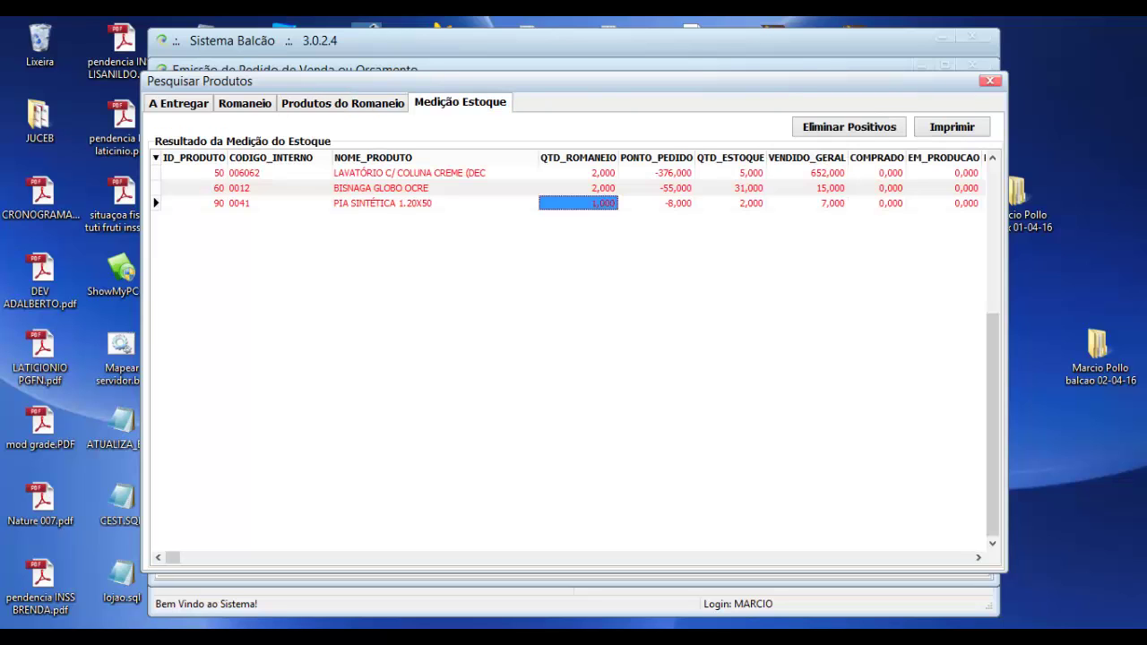
pyautogui.click(342, 103)
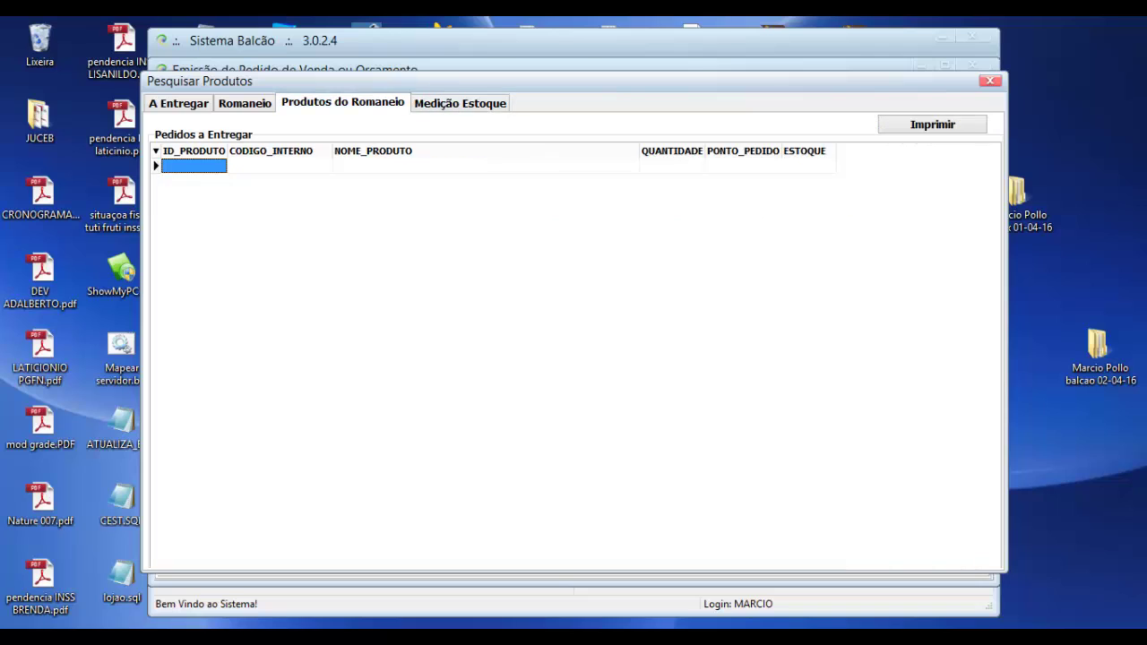
pyautogui.click(460, 103)
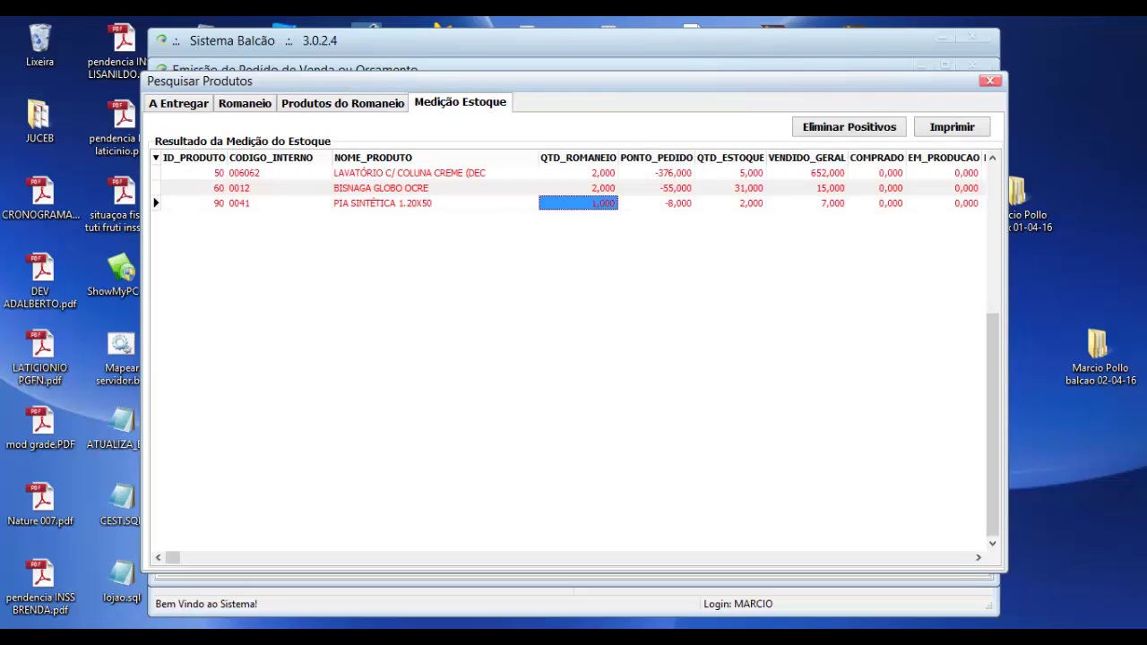
pyautogui.click(343, 103)
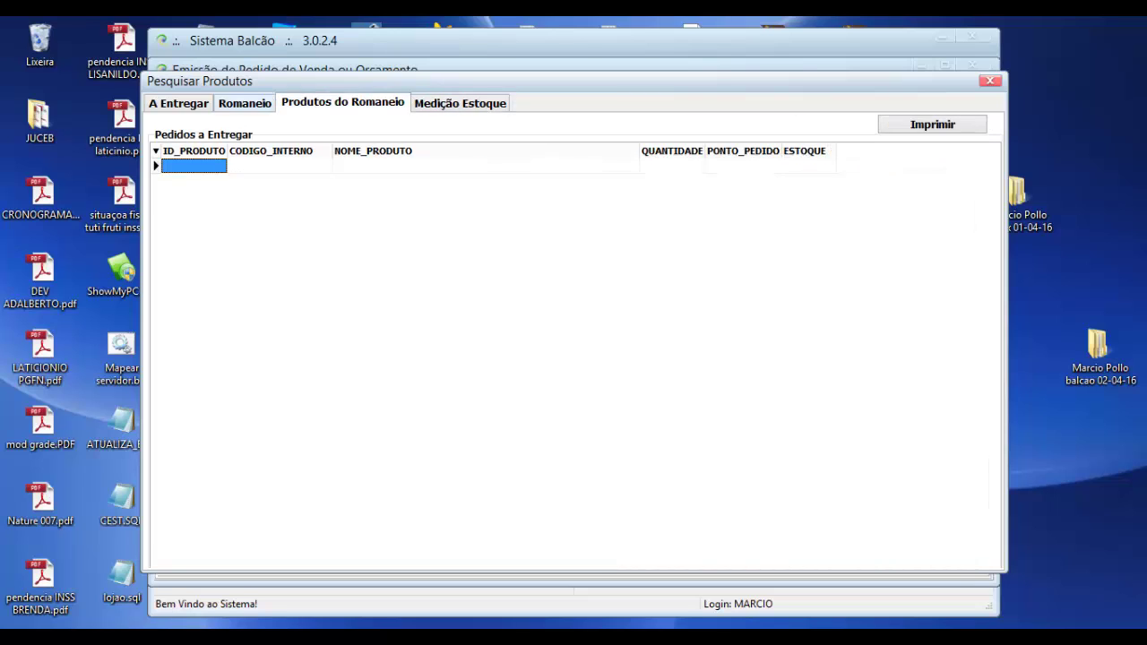
pyautogui.click(245, 103)
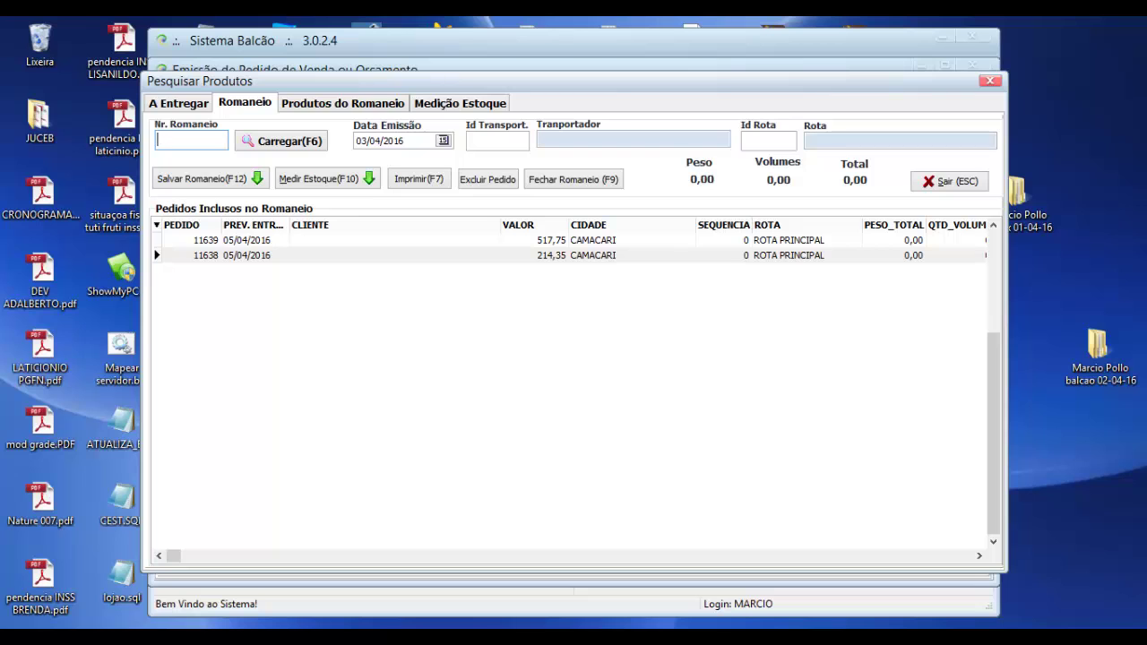
# Step: Save the complete stock report as Gerado por RDprint.pdf in the ala folder and examine its quantity, stock and need columns enlarged
pyautogui.press('F7')
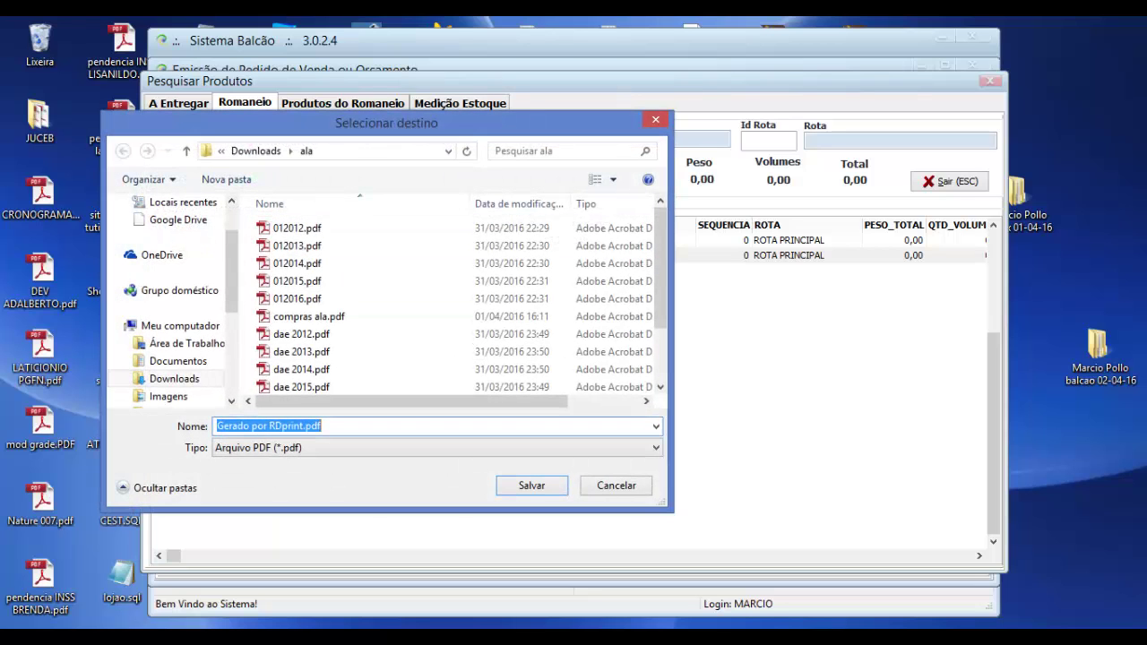
pyautogui.press('Return')
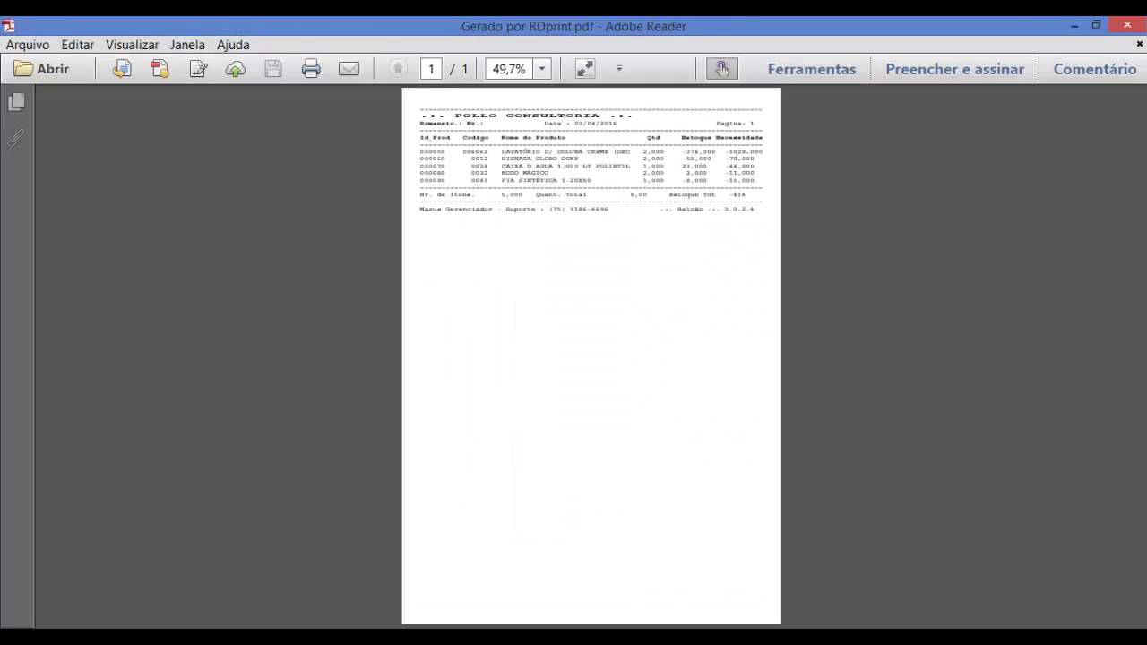
pyautogui.hotkey('ctrl', '+')
pyautogui.hotkey('ctrl', '+')
pyautogui.hotkey('ctrl', '+')
pyautogui.hotkey('ctrl', '+')
pyautogui.hotkey('ctrl', '+')
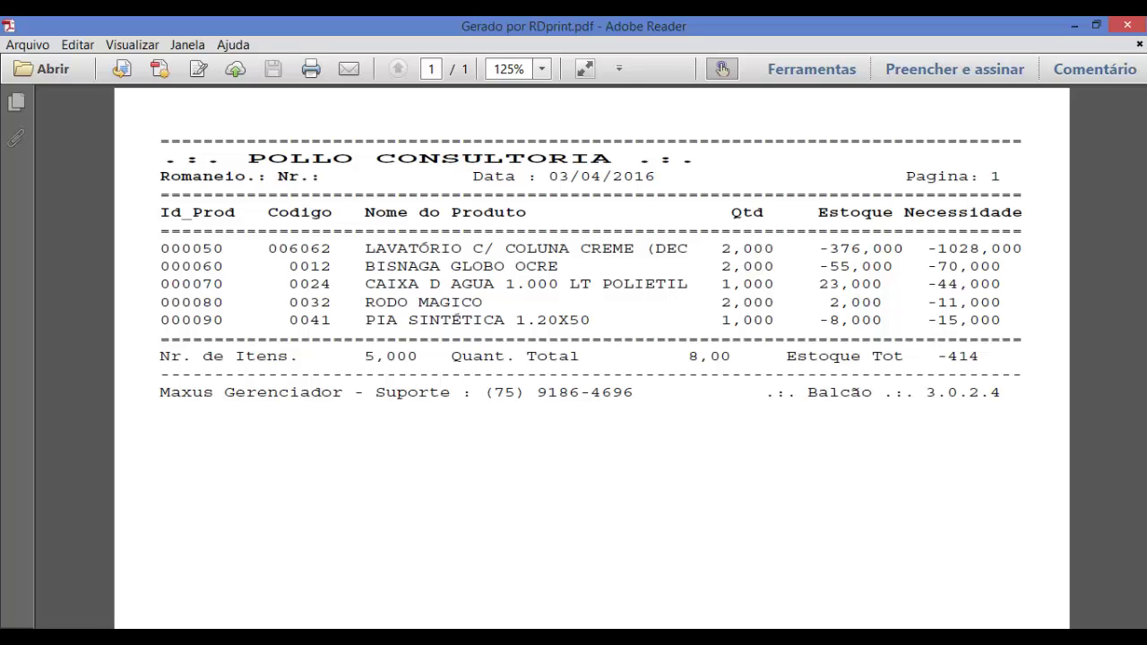
pyautogui.click(1127, 24)
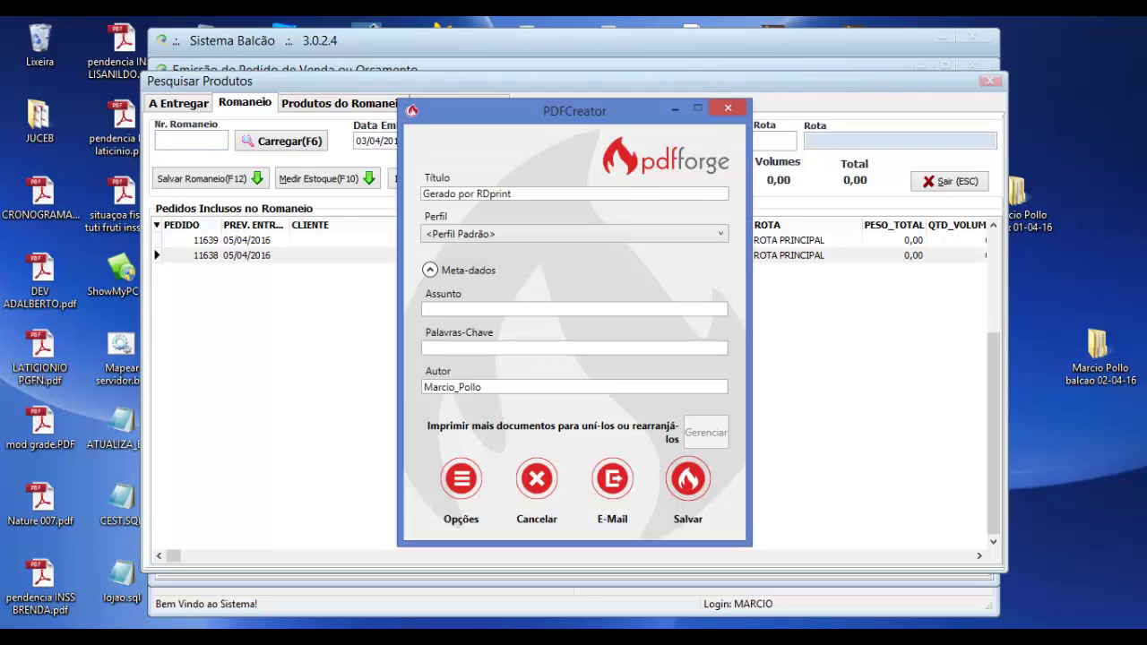
# Step: Save the second print job, the reduced stock report, as Gerado por RDprinpdf.pdf in the ala folder
pyautogui.click(687, 476)
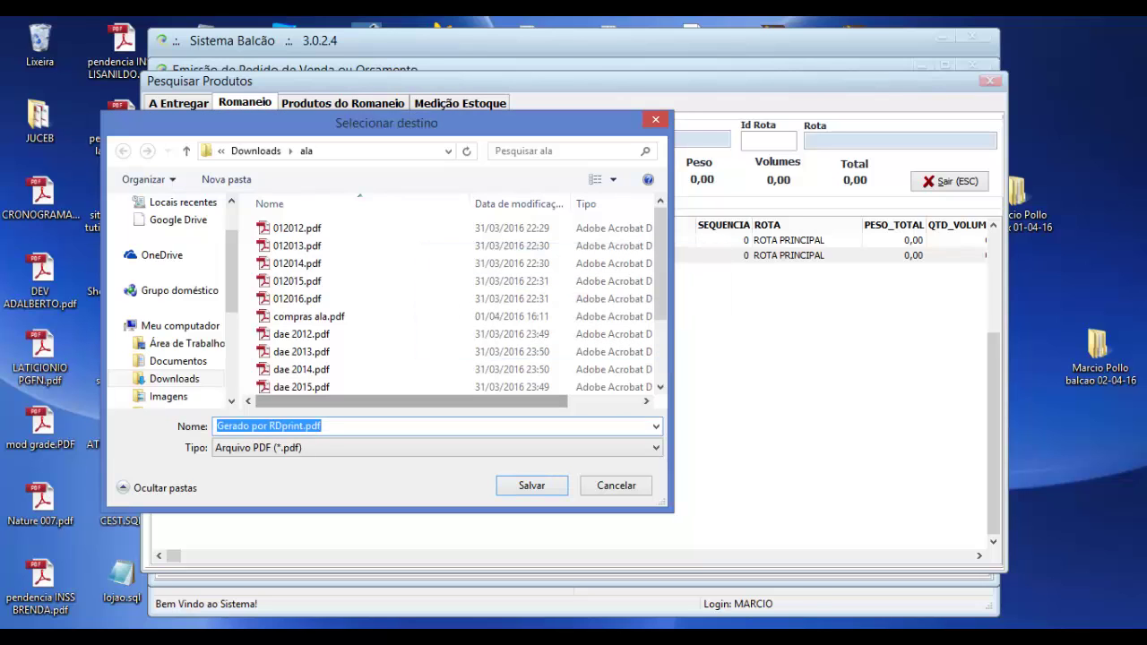
pyautogui.click(306, 426)
pyautogui.press('BackSpace')
pyautogui.press('BackSpace')
pyautogui.press('Return')
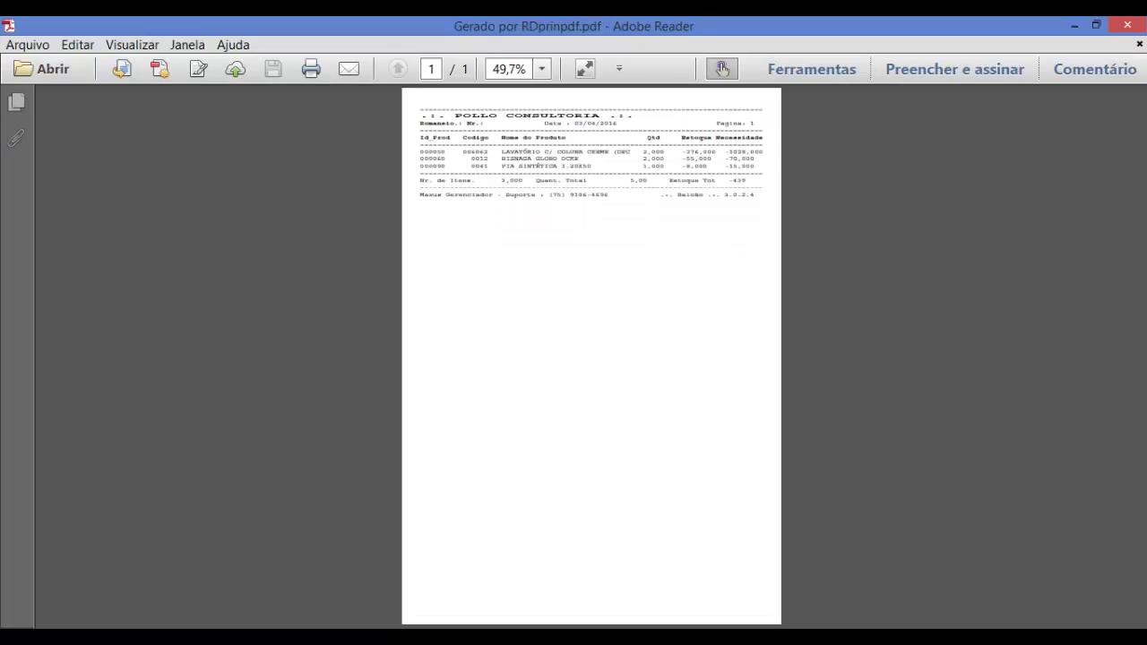
# Step: Examine the reduced stock report at 150% zoom, close it and return to the stock measurement result
pyautogui.click(541, 69)
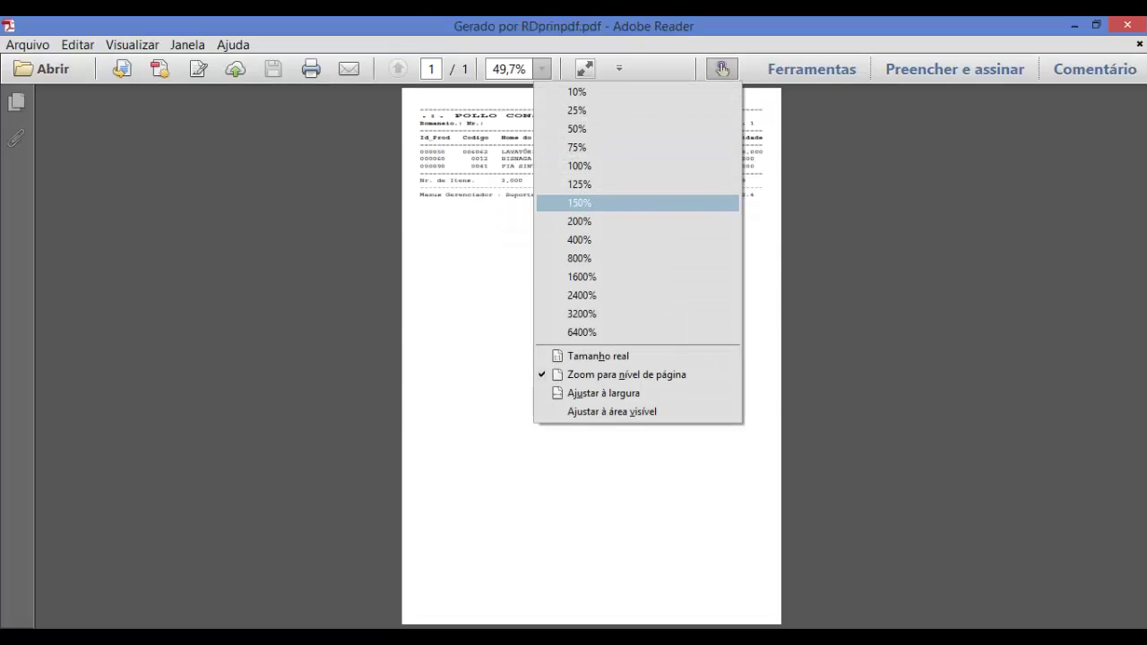
pyautogui.click(579, 202)
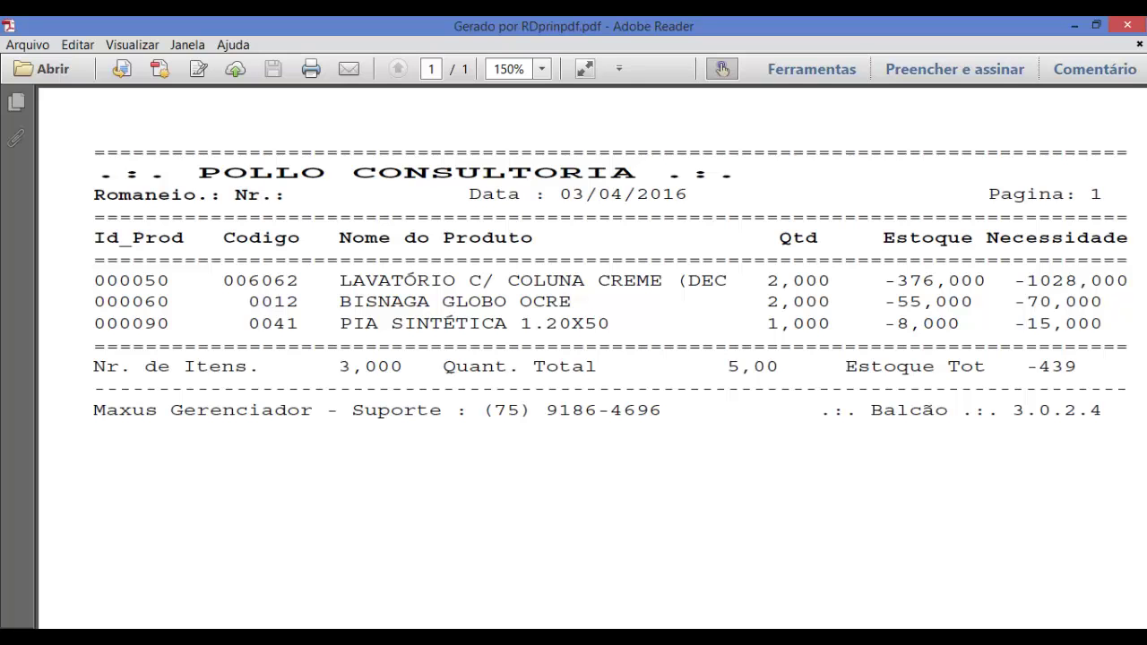
pyautogui.hotkey('alt', 'F4')
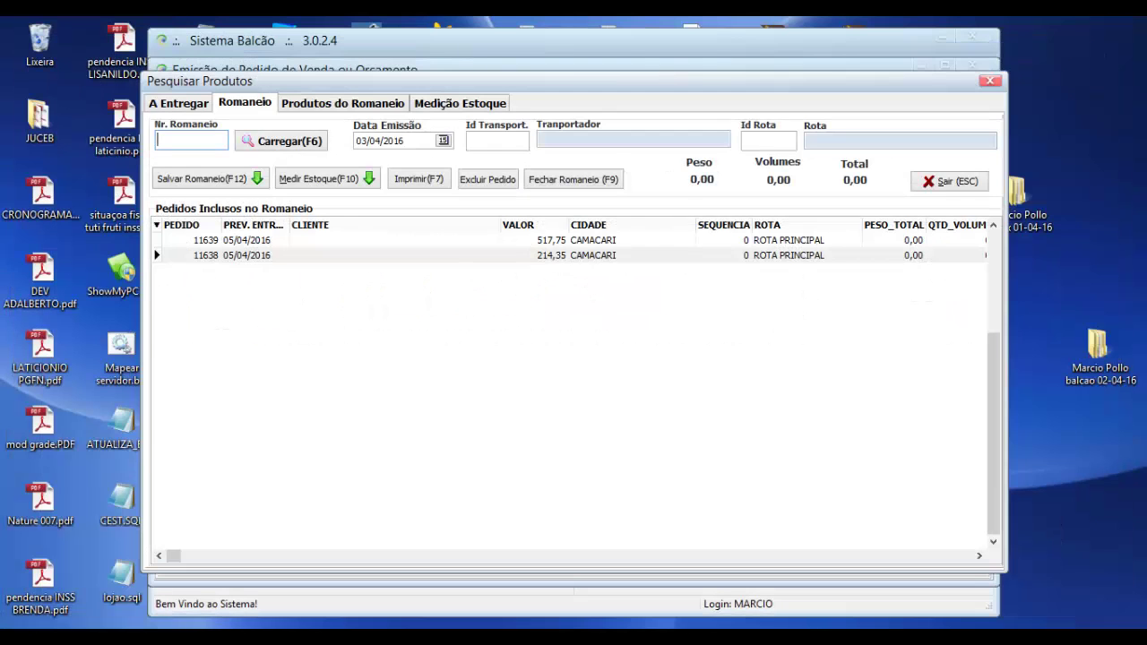
pyautogui.press('F10')
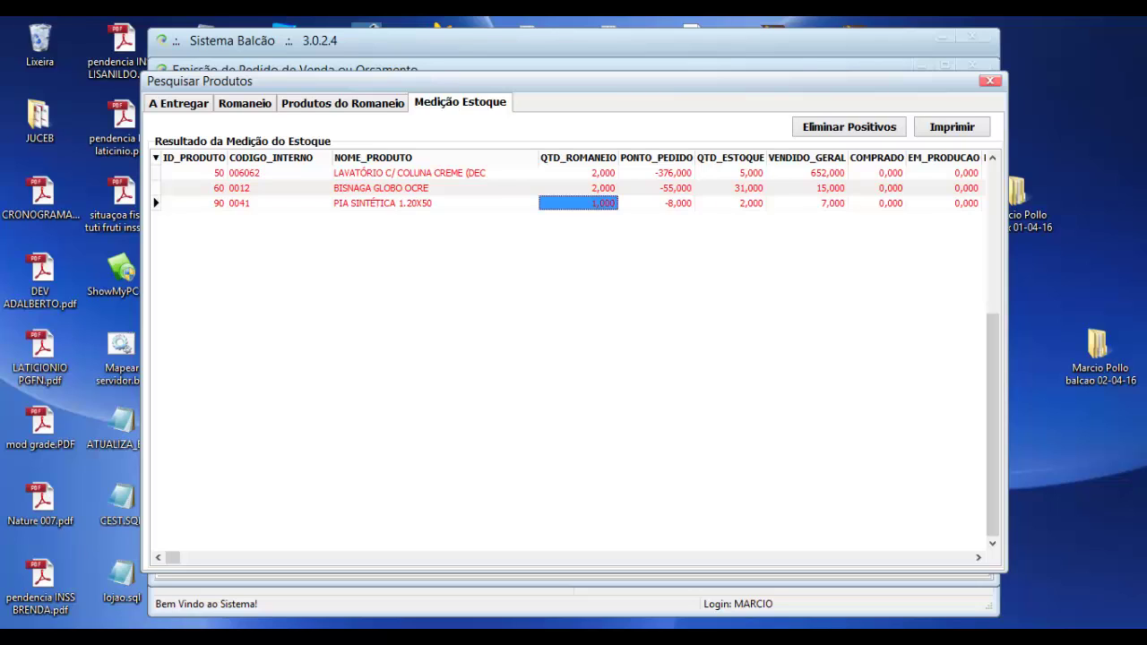
# Step: Return to the orders included in the romaneio and examine all their columns, from order number to volume quantity, payment description and seller
pyautogui.click(342, 103)
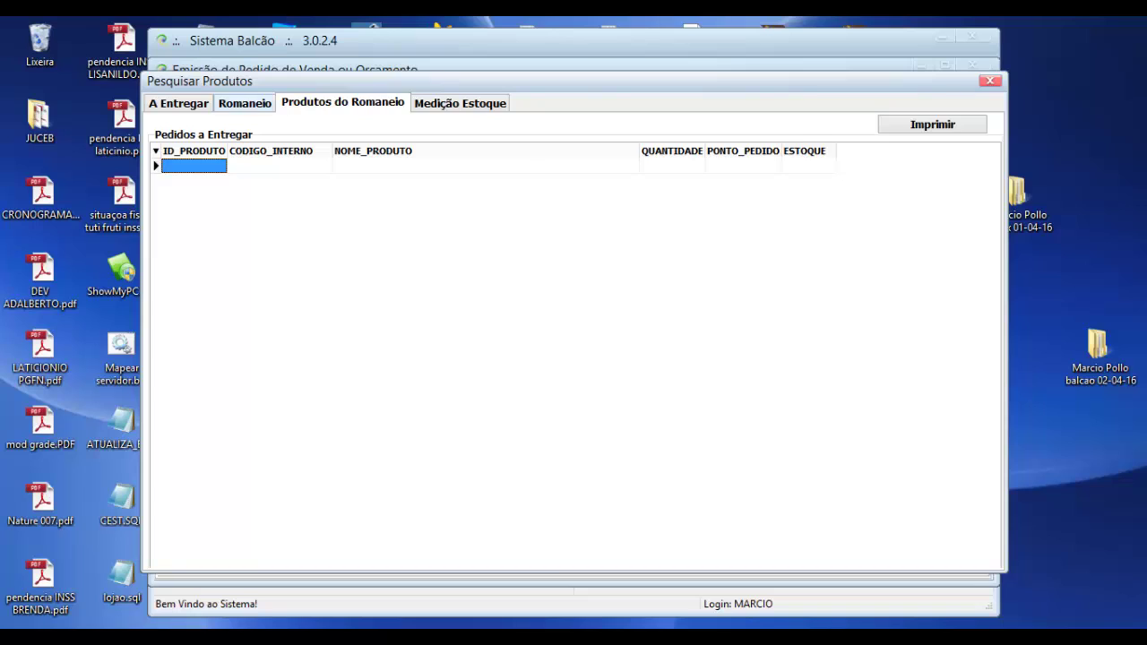
pyautogui.click(244, 104)
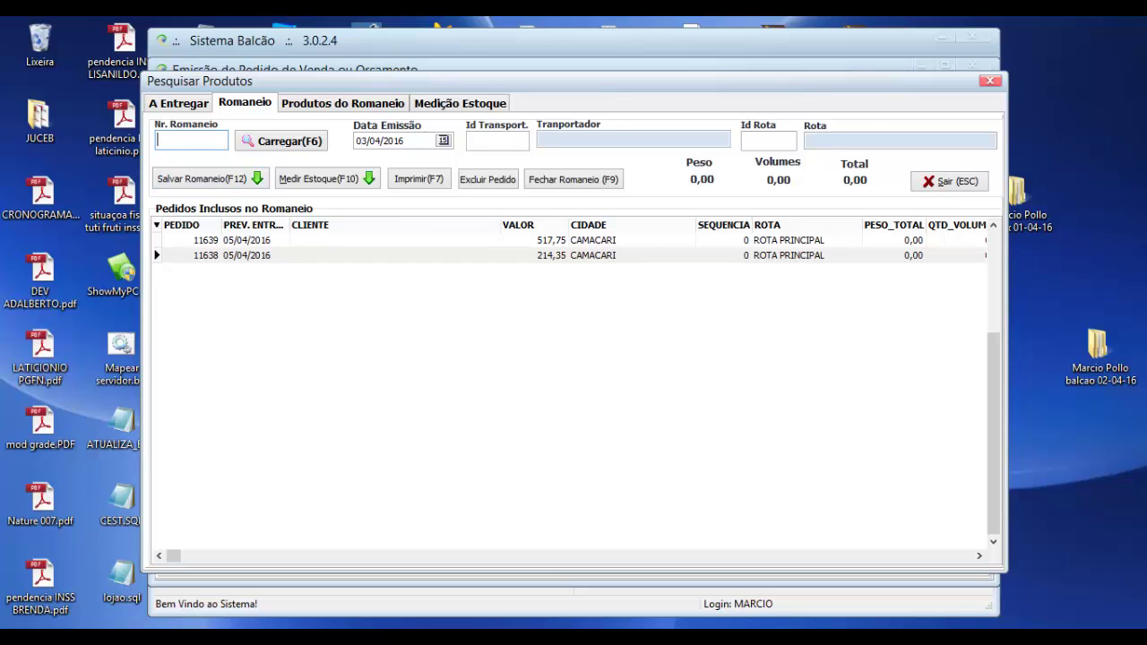
pyautogui.click(394, 240)
pyautogui.press('Right')
pyautogui.press('Right')
pyautogui.press('Right')
pyautogui.press('Right')
pyautogui.press('Right')
pyautogui.press('Right')
pyautogui.press('Right')
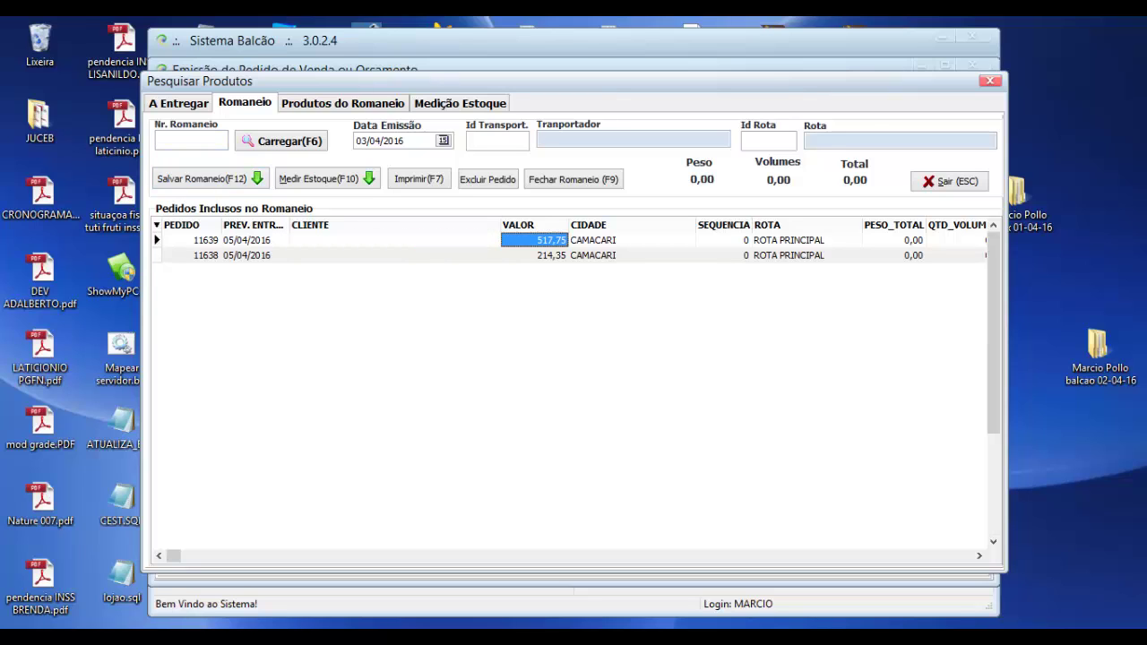
pyautogui.press('Left')
pyautogui.press('Left')
pyautogui.press('Left')
pyautogui.press('Left')
pyautogui.press('Left')
pyautogui.press('Left')
pyautogui.press('Left')
pyautogui.press('Left')
pyautogui.press('Left')
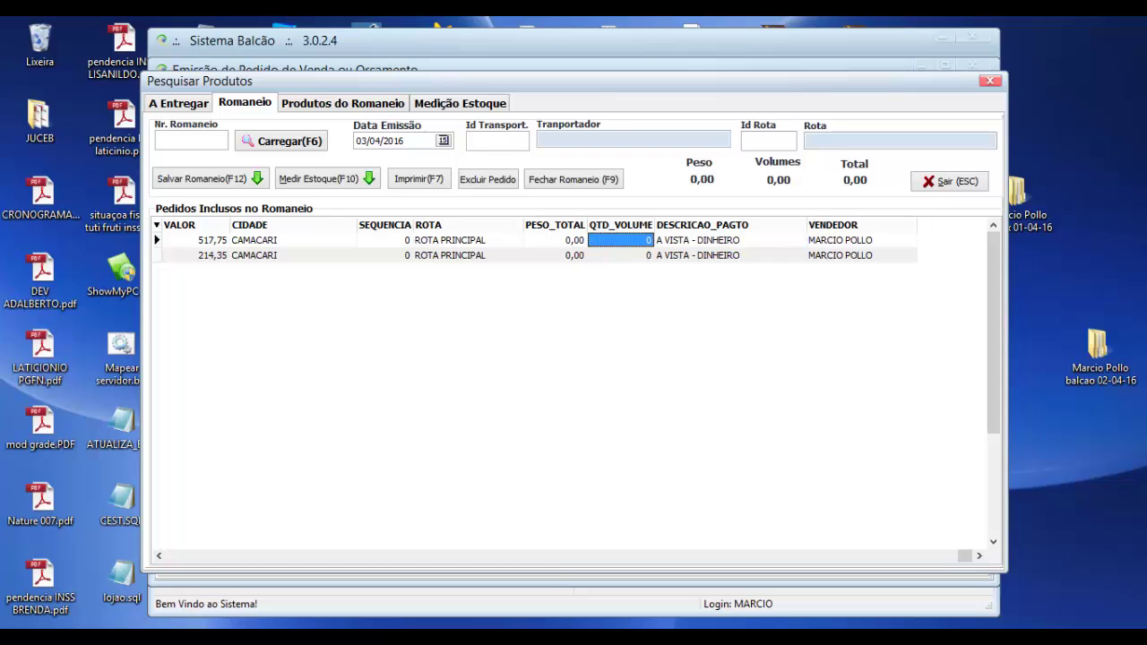
pyautogui.press('Right')
pyautogui.press('Right')
pyautogui.press('Right')
pyautogui.press('Right')
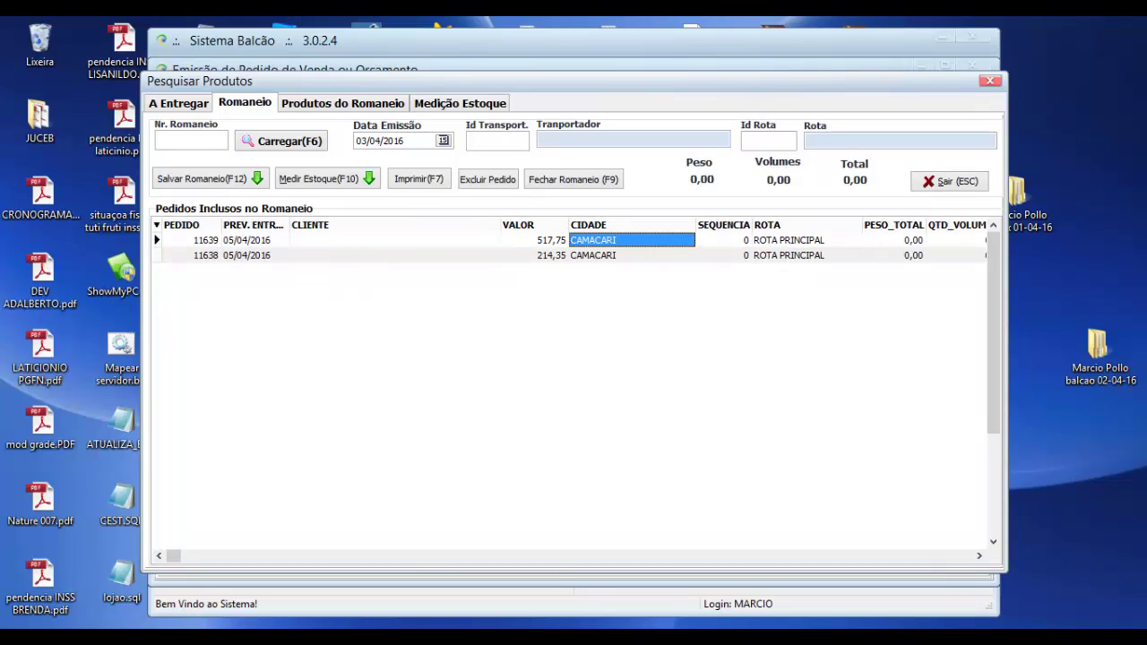
pyautogui.press('Right')
pyautogui.press('Right')
pyautogui.press('Right')
pyautogui.press('Right')
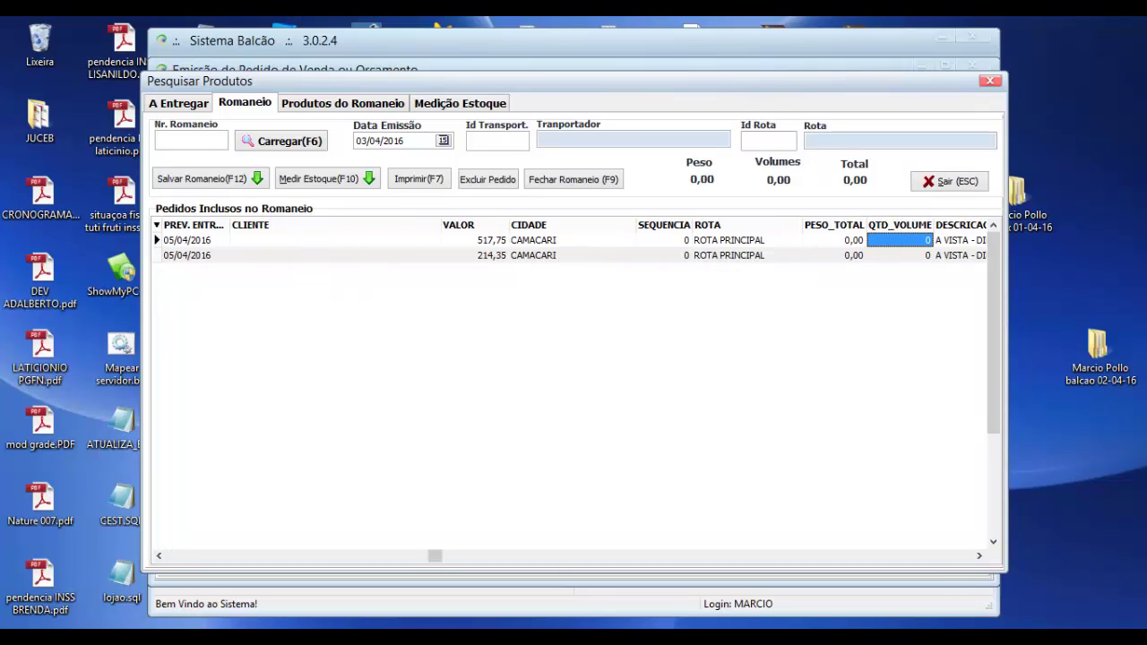
pyautogui.press('Left')
pyautogui.press('Left')
pyautogui.press('Left')
pyautogui.press('Left')
pyautogui.press('Left')
pyautogui.press('Left')
pyautogui.press('Left')
pyautogui.press('Left')
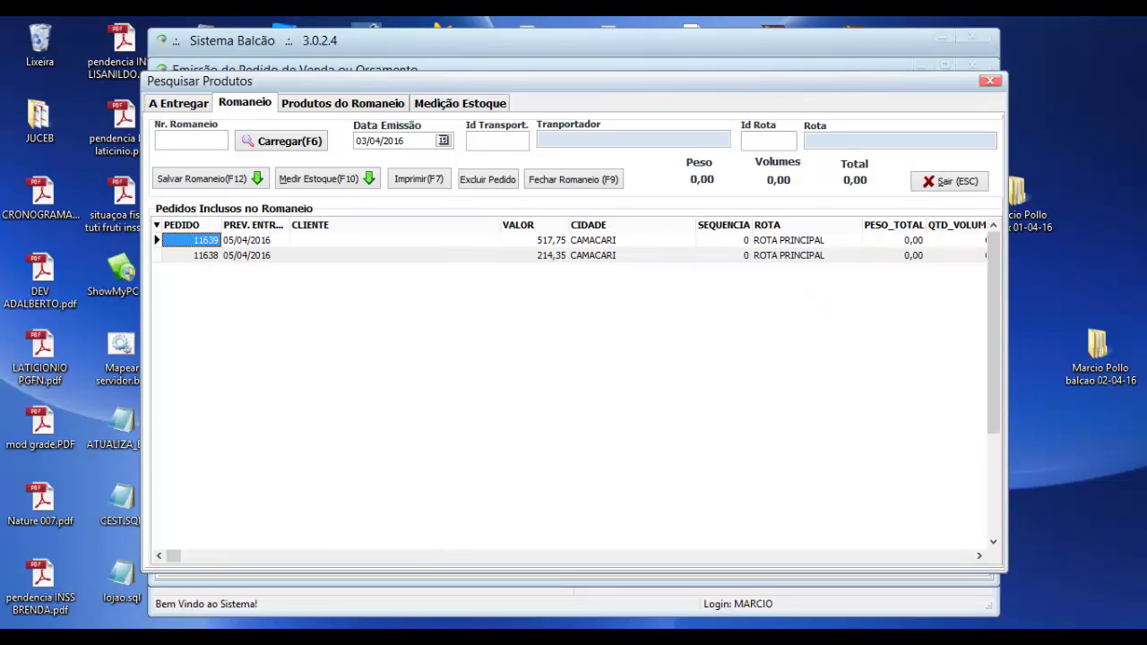
# Step: Measure the romaneio's stock again, review the quantity columns and eliminate the products with a positive balance
pyautogui.press('F10')
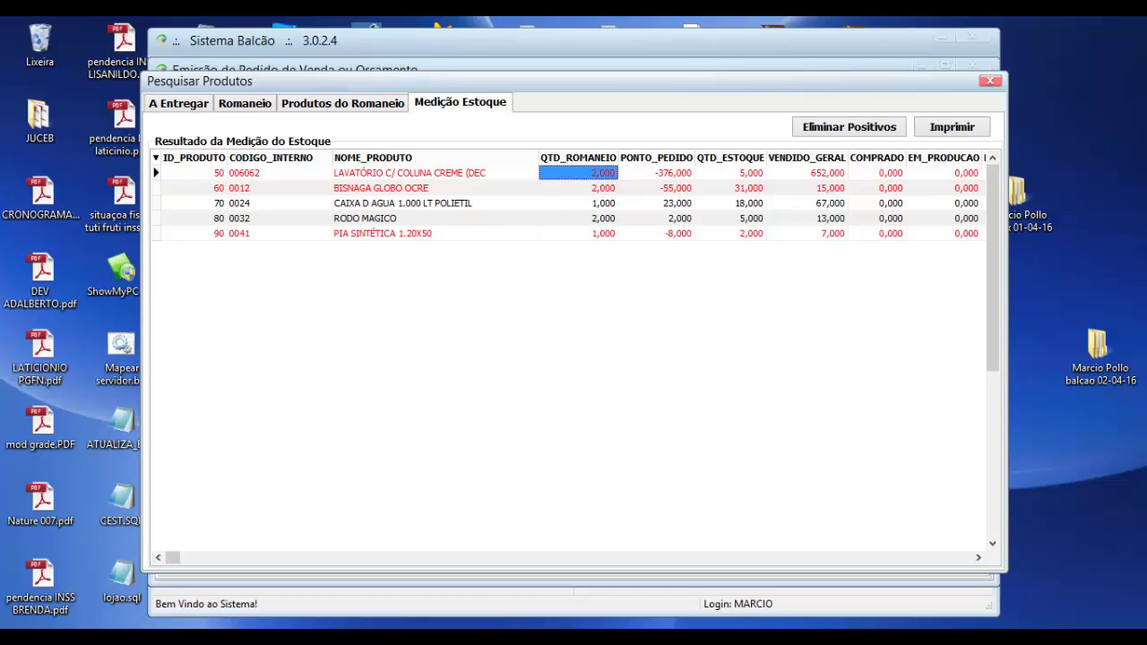
pyautogui.press('Right')
pyautogui.press('Right')
pyautogui.press('Right')
pyautogui.press('Right')
pyautogui.press('Left')
pyautogui.press('Left')
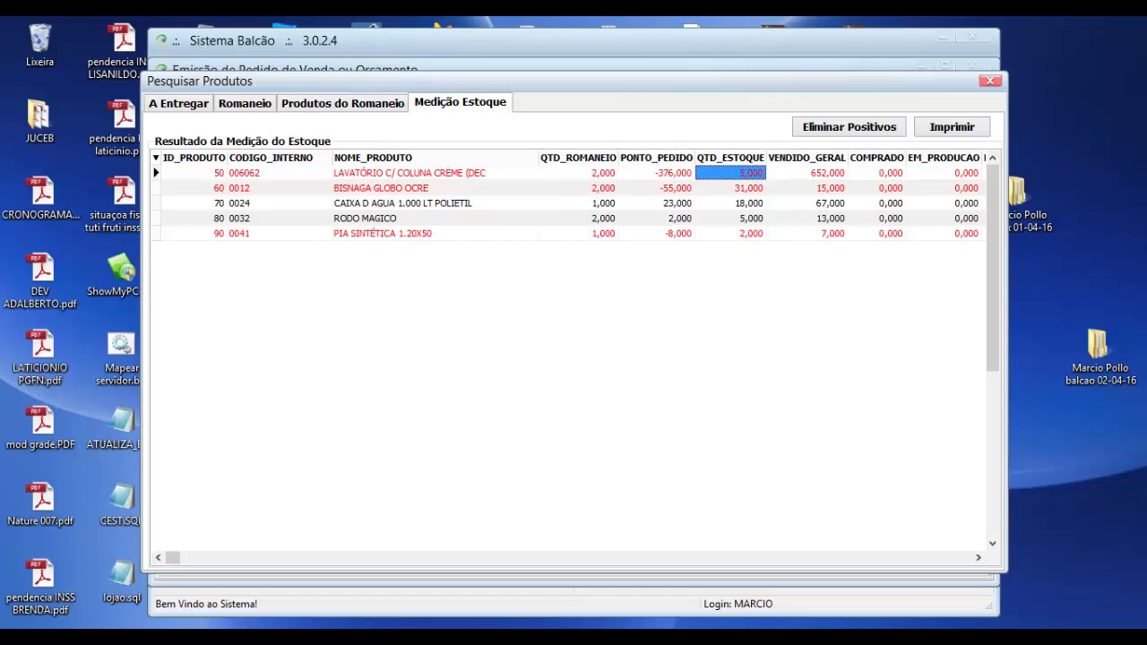
pyautogui.click(849, 127)
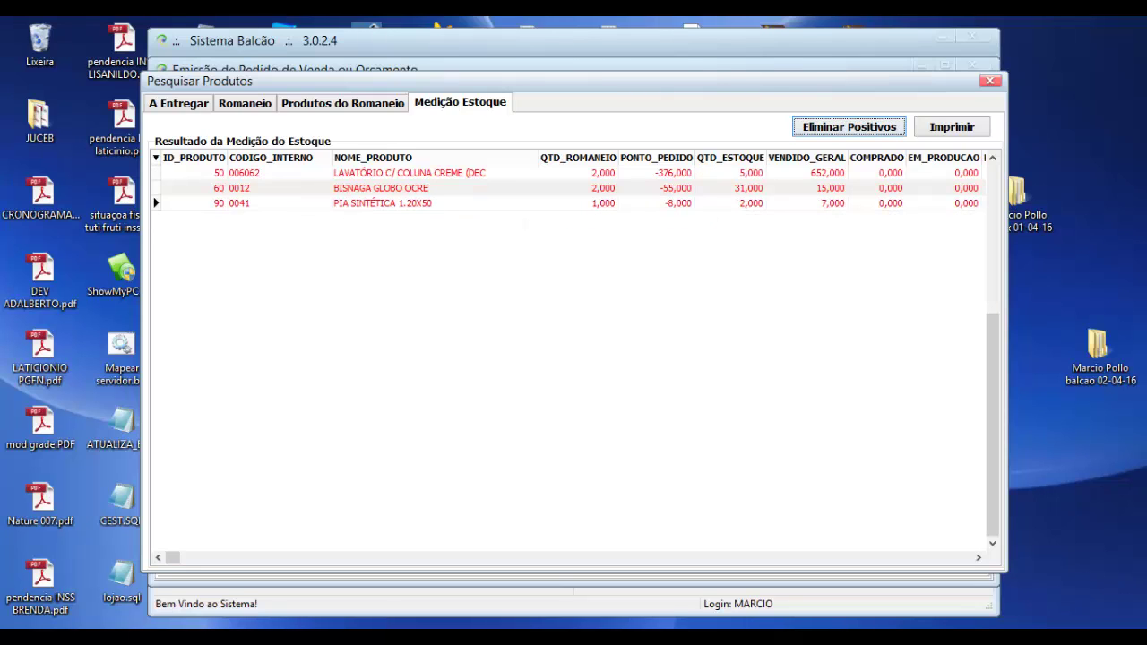
# Step: Save the romaneio with its two included orders and acknowledge the message
pyautogui.click(245, 103)
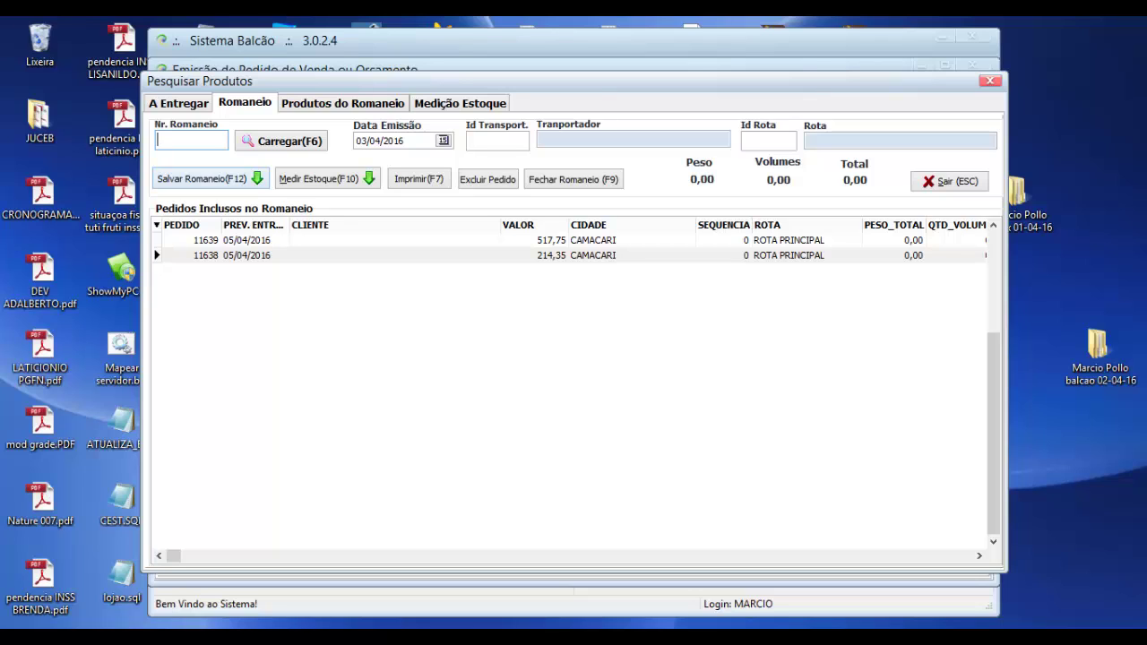
pyautogui.press('F12')
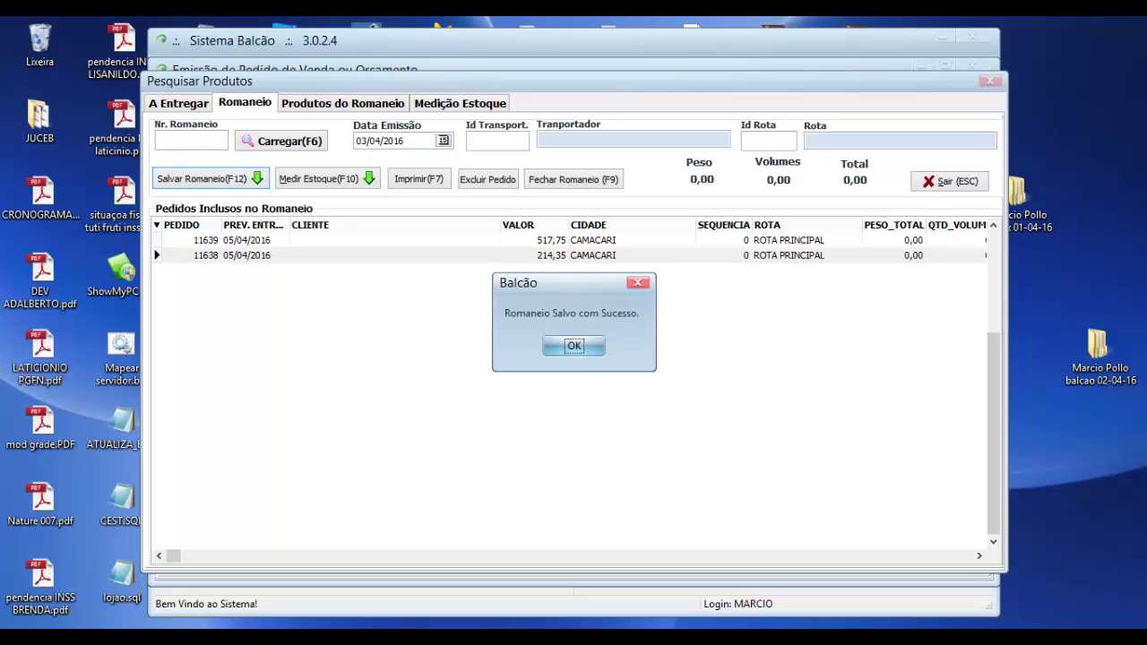
pyautogui.press('Return')
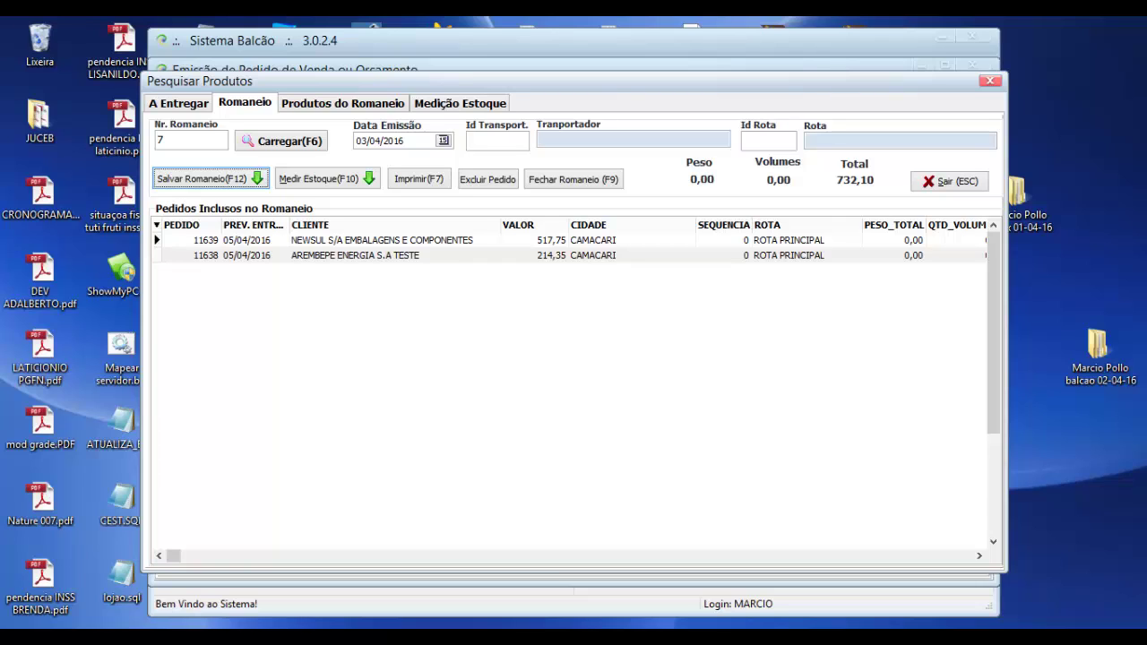
# Step: Print the saved romaneio to PDF and store it as ROM in the ala folder
pyautogui.click(419, 179)
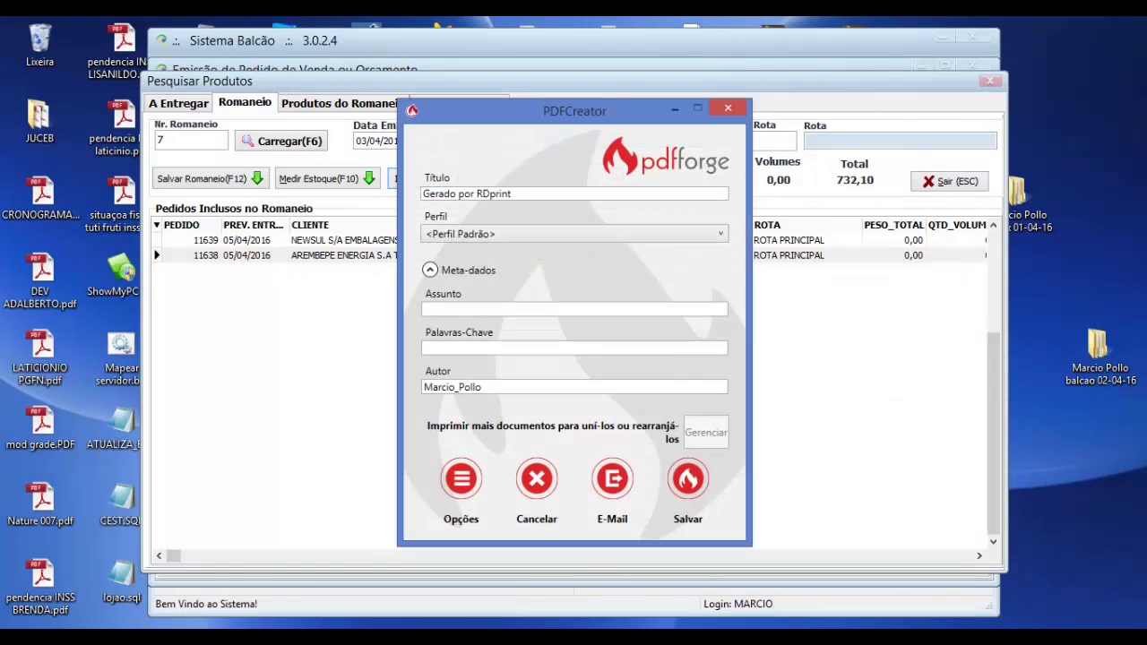
pyautogui.click(689, 478)
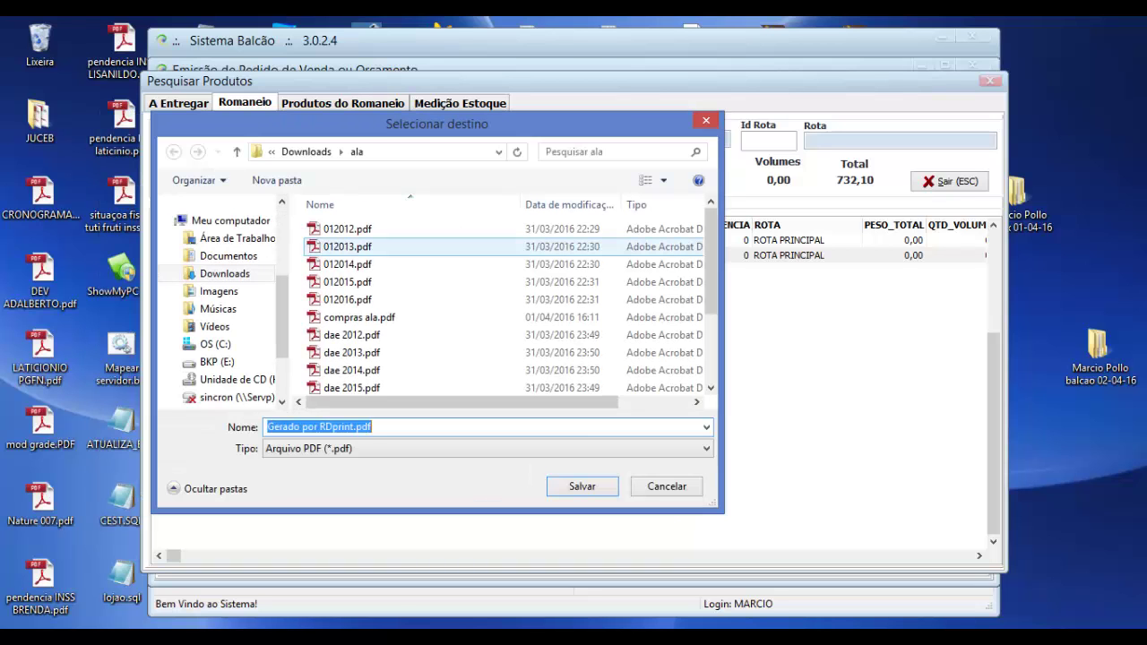
pyautogui.write('ROM')
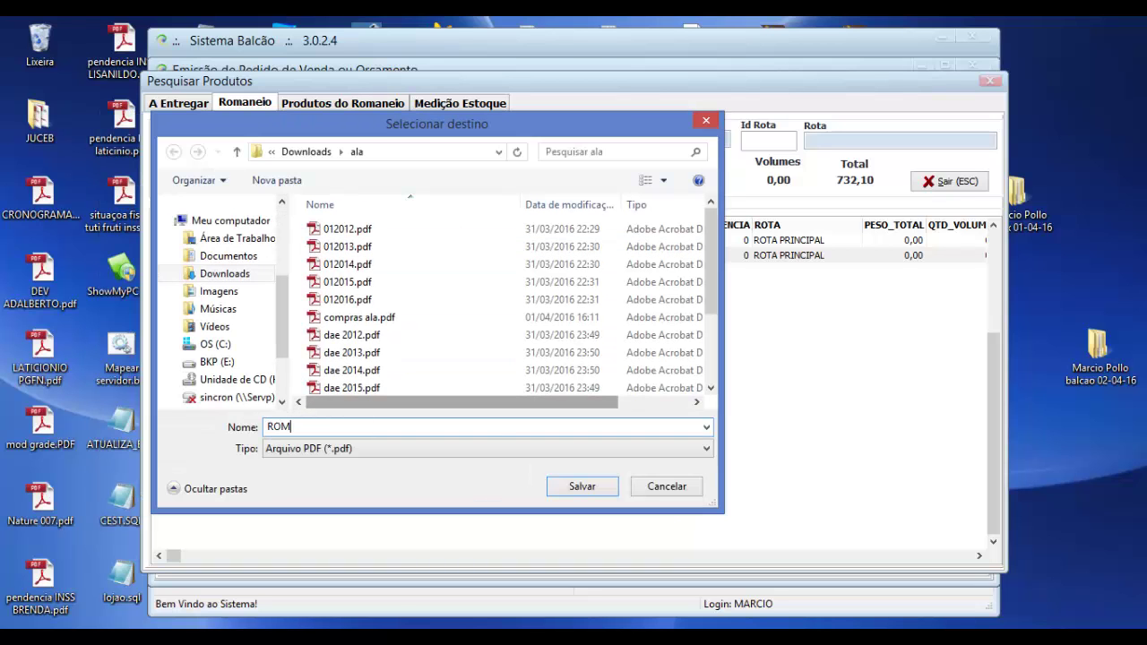
pyautogui.press('Return')
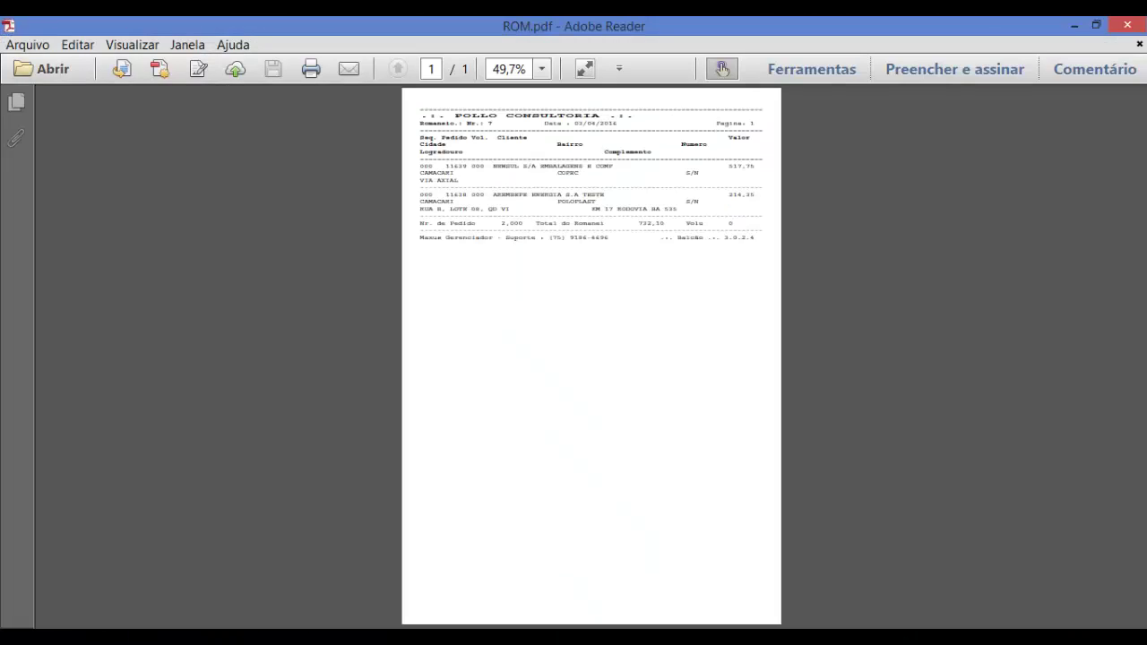
# Step: Examine the printed romaneio at 125% zoom and close the PDF
pyautogui.click(541, 69)
pyautogui.click(573, 185)
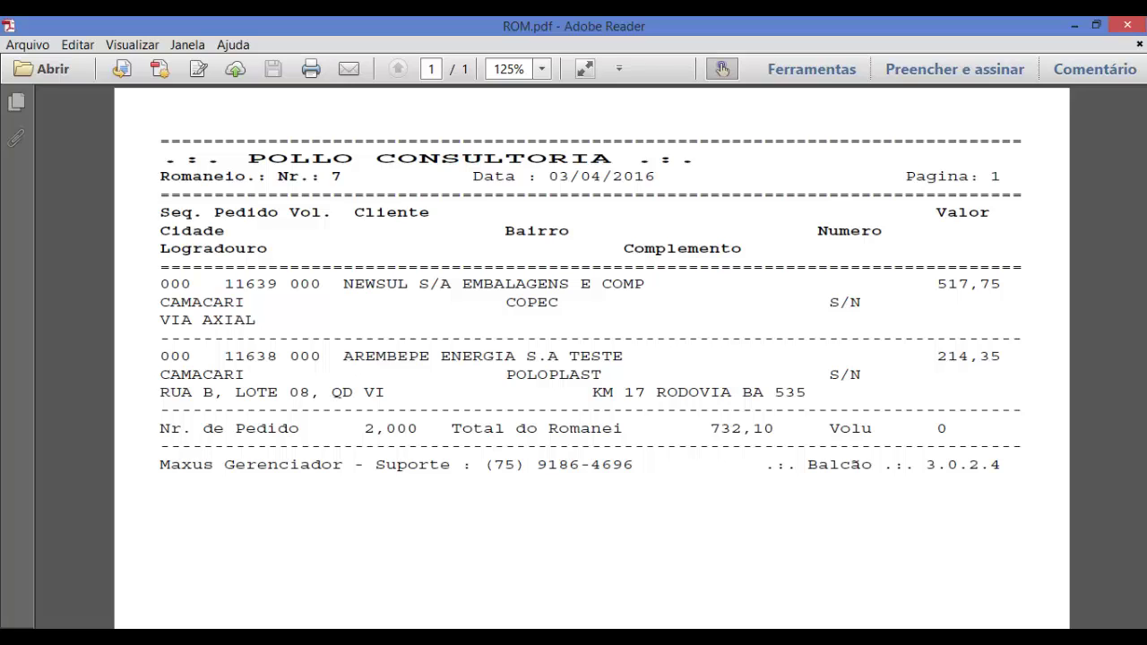
pyautogui.click(1128, 26)
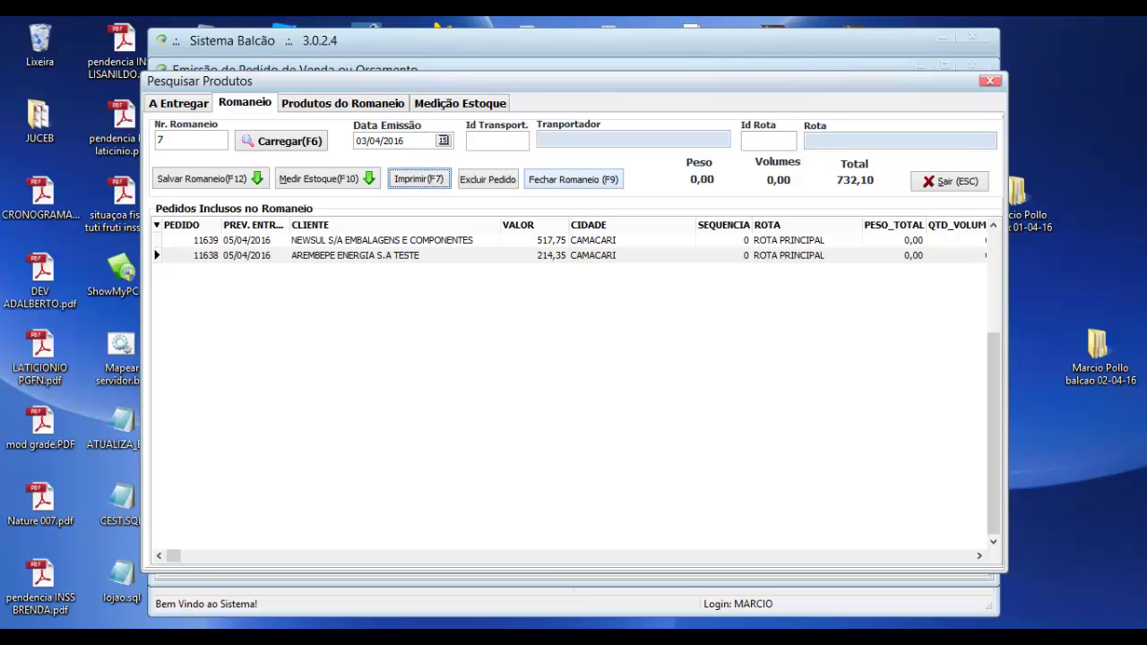
# Step: Close the romaneio in the system and refresh the list of orders to deliver to check the remaining orders
pyautogui.press('F9')
pyautogui.press('Return')
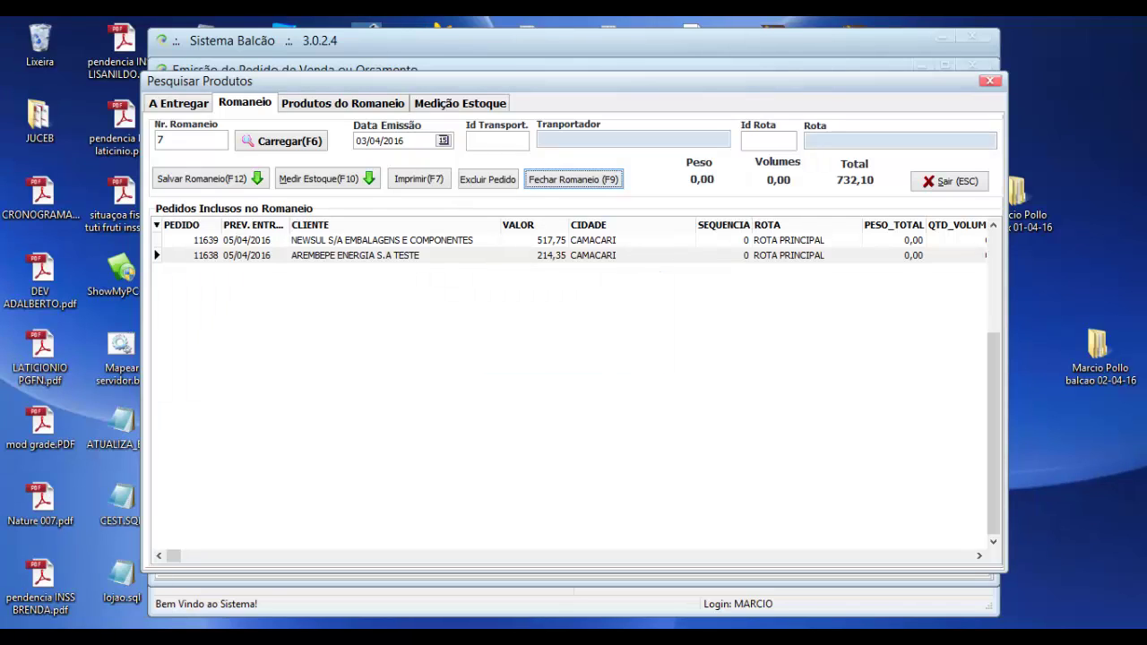
pyautogui.click(179, 103)
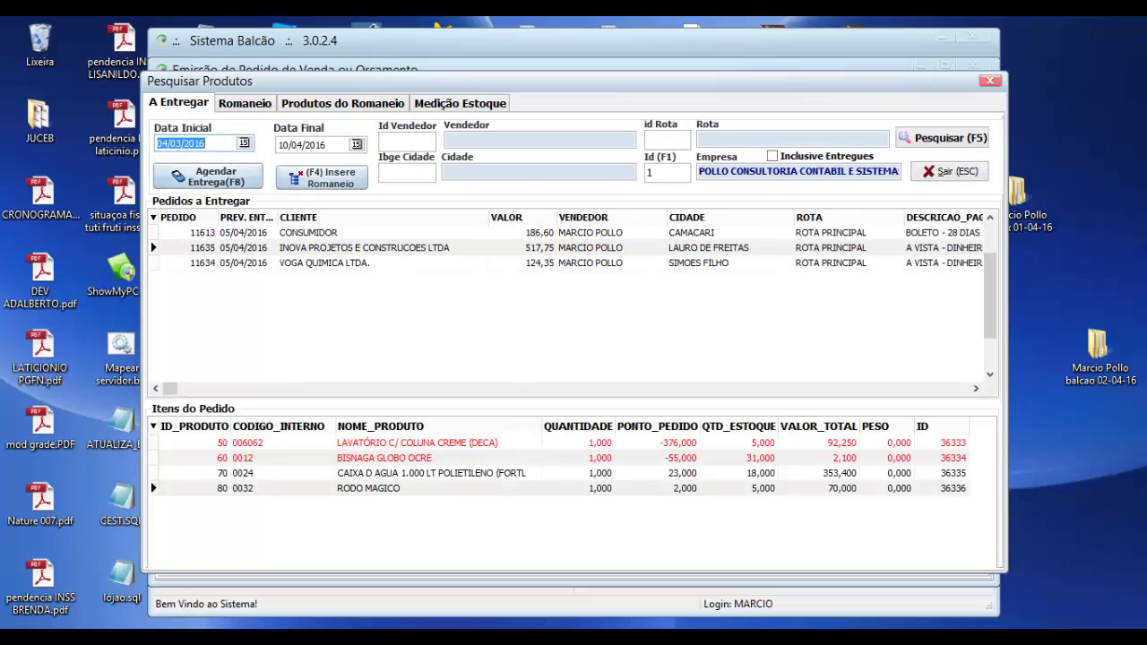
pyautogui.press('F5')
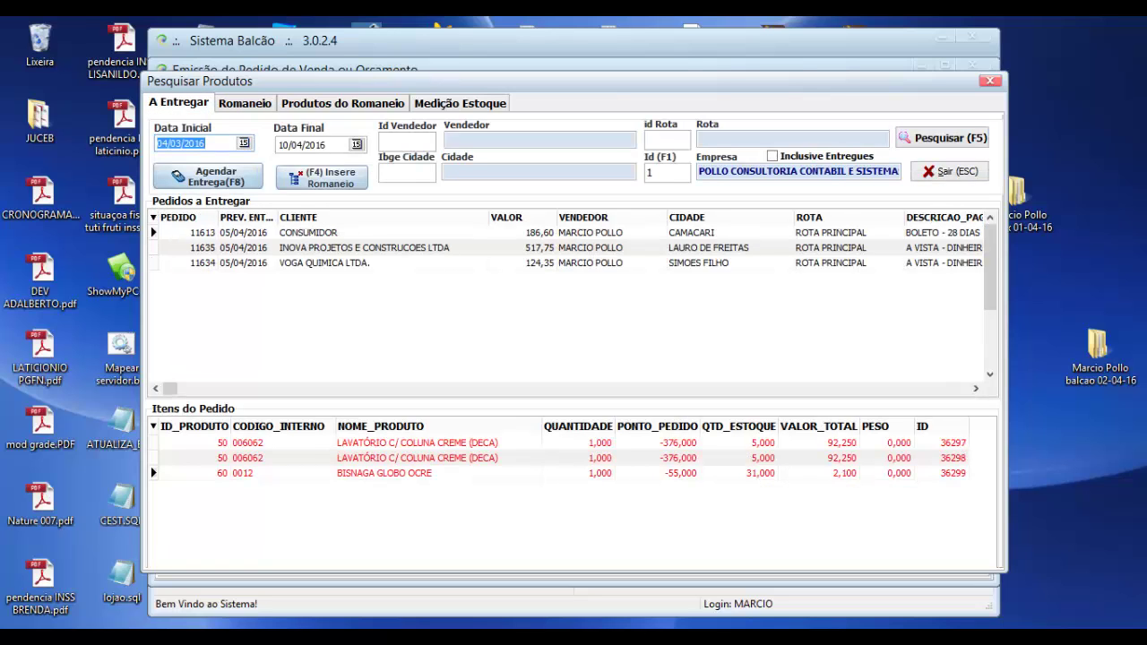
pyautogui.click(382, 263)
pyautogui.press('Up')
pyautogui.press('Up')
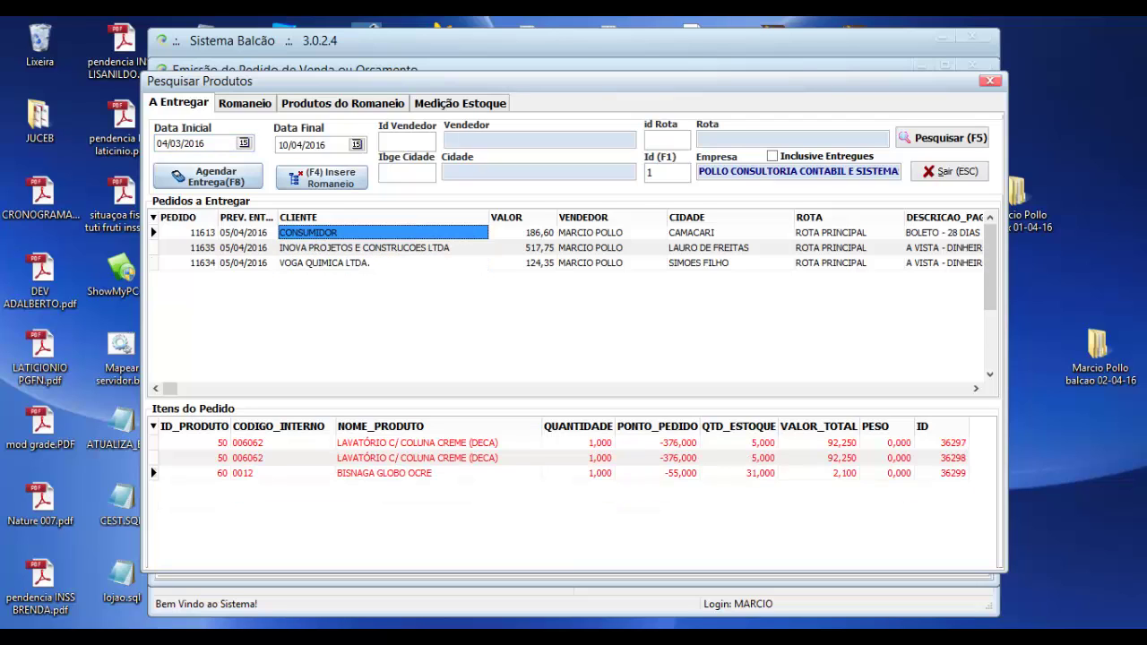
# Step: Search the orders with delivered ones included, setting the initial date to 03/04/2016
pyautogui.click(773, 156)
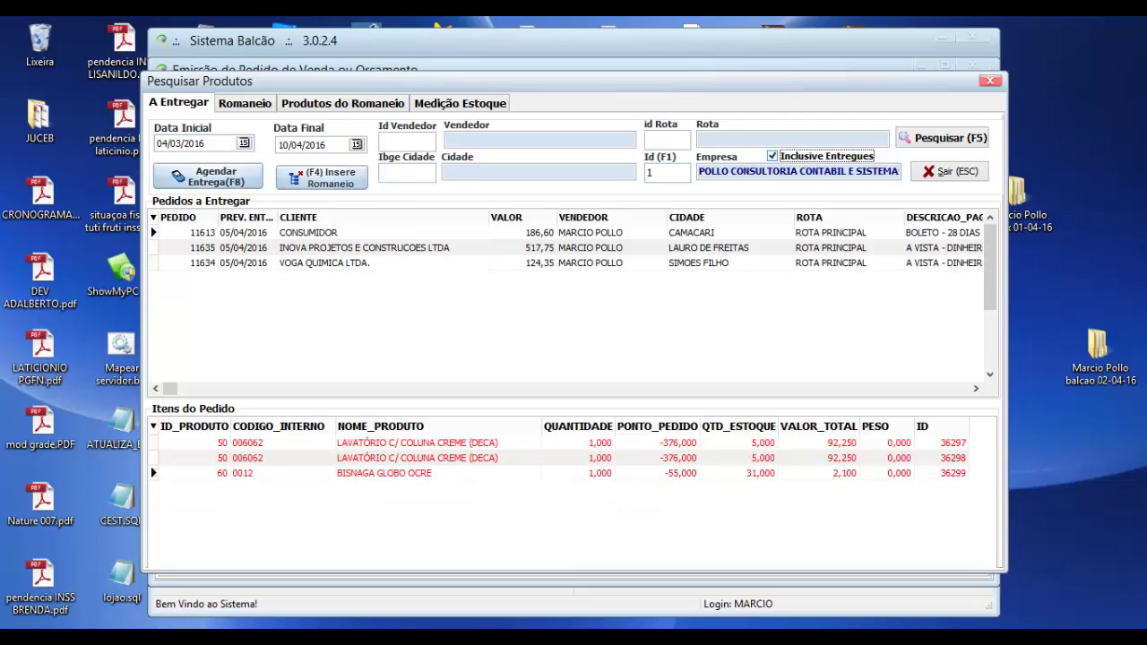
pyautogui.press('F5')
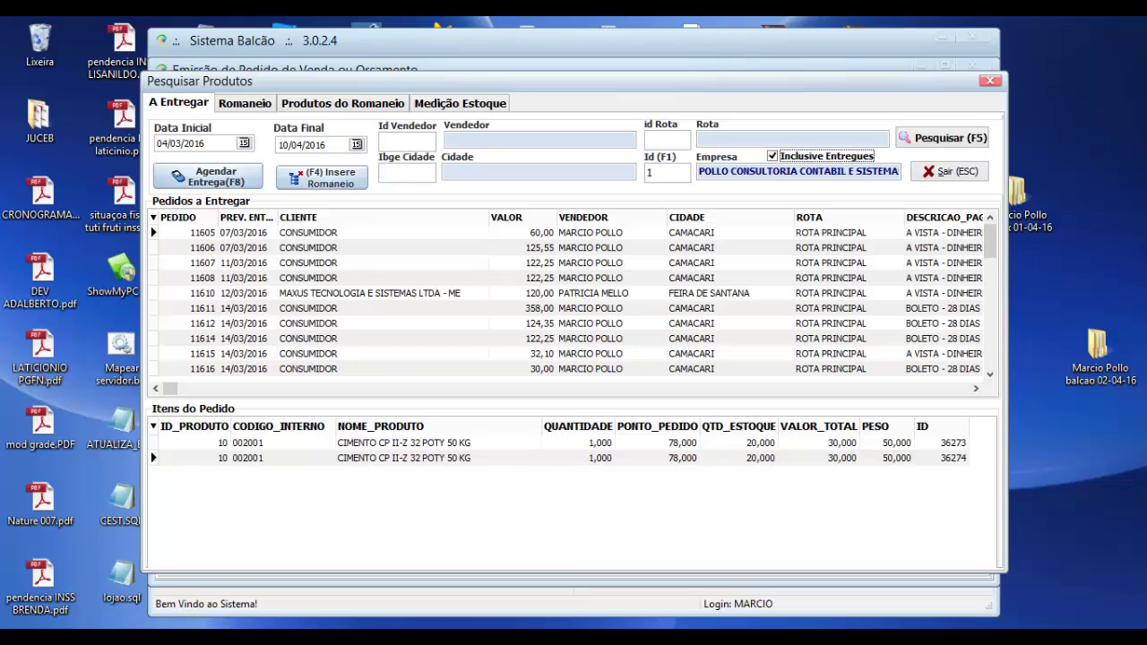
pyautogui.click(382, 323)
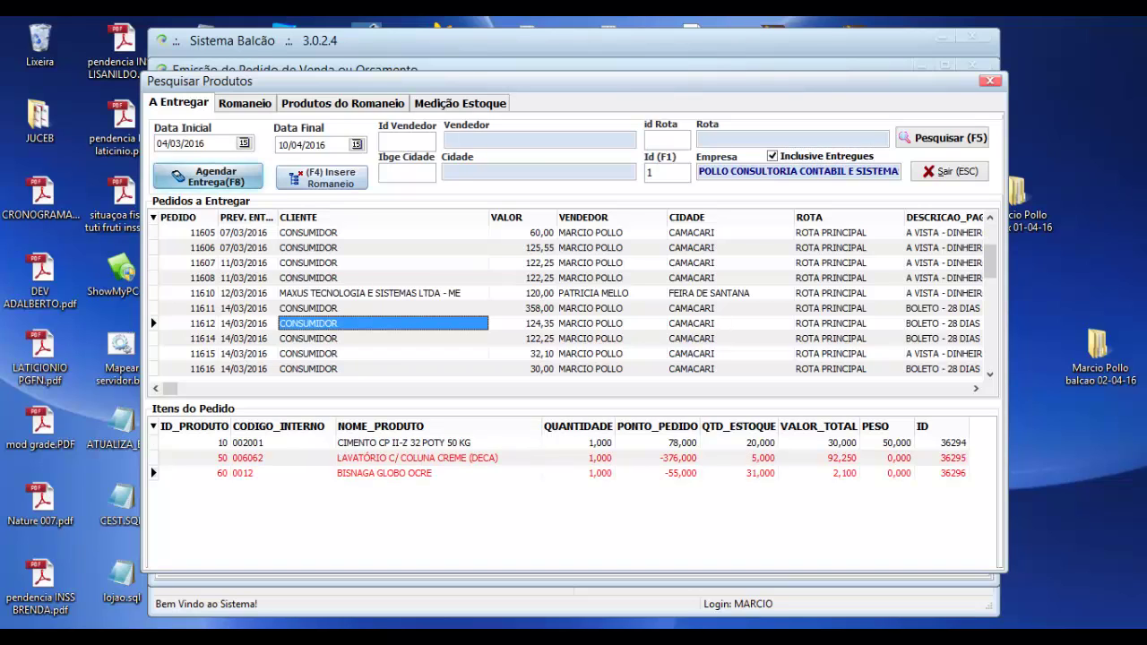
pyautogui.moveTo(207, 143); pyautogui.dragTo(156, 143)
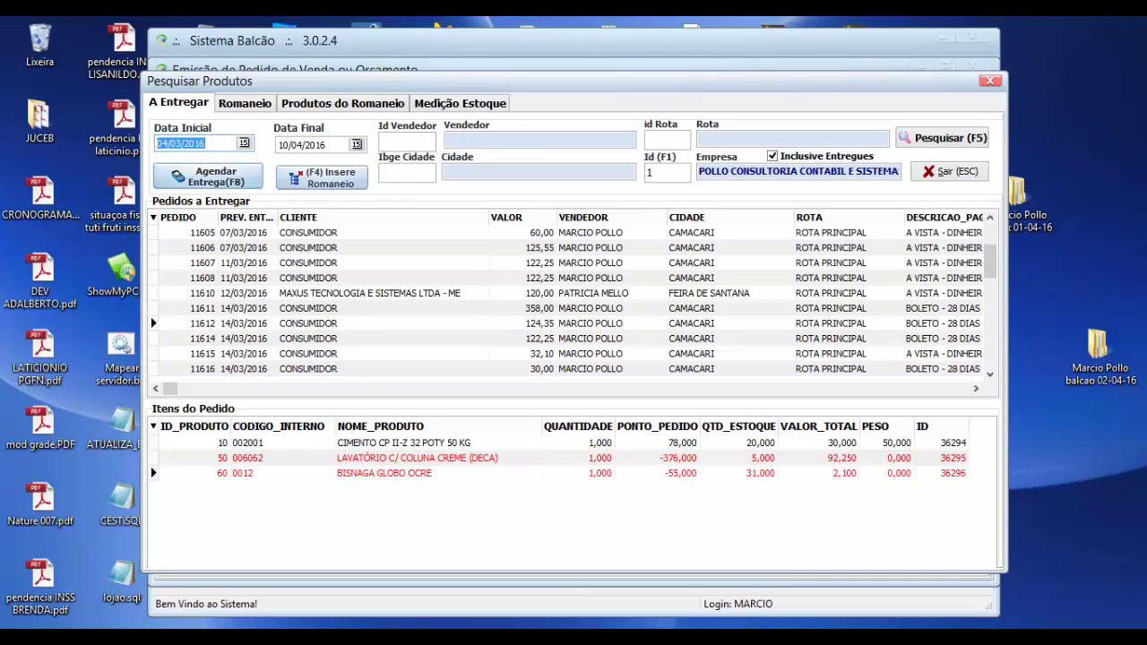
pyautogui.write('03/04/2016')
pyautogui.press('F5')
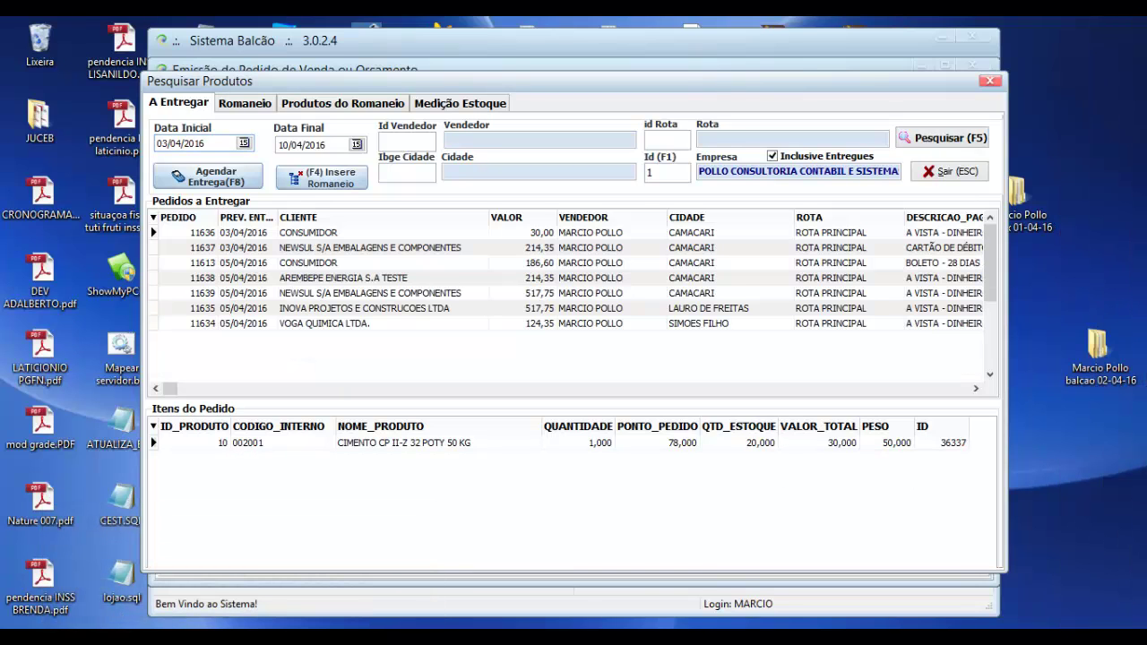
# Step: Examine the items and all columns of the romaneio's delivered orders for AREMBEPE ENERGIA and NEWSUL, dated 05/04/2016
pyautogui.click(190, 293)
pyautogui.click(190, 278)
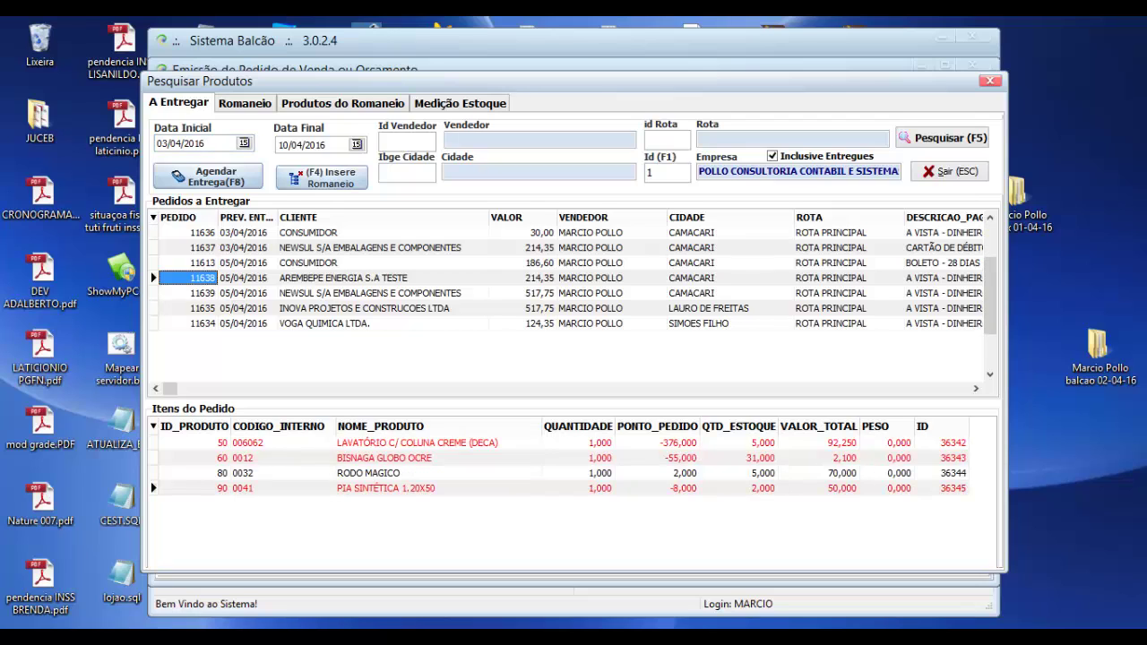
pyautogui.press('Down')
pyautogui.press('Up')
pyautogui.press('Right')
pyautogui.press('Right')
pyautogui.press('Right')
pyautogui.press('Right')
pyautogui.press('Right')
pyautogui.press('Right')
pyautogui.press('Right')
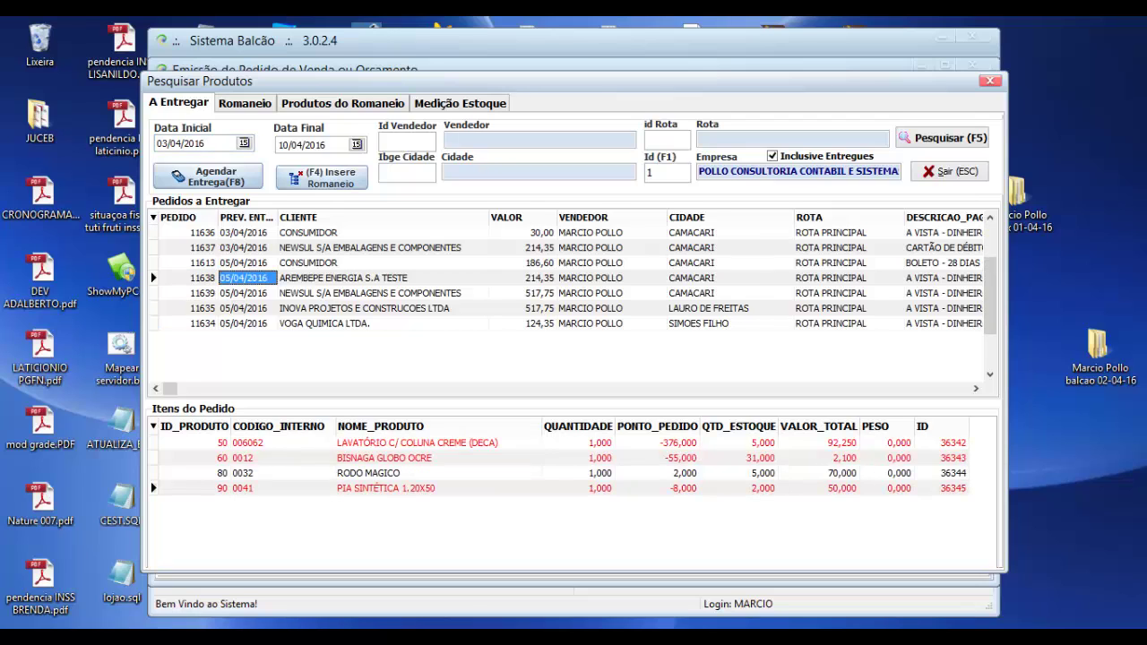
pyautogui.press('Left')
pyautogui.press('Left')
pyautogui.press('Left')
pyautogui.press('Left')
pyautogui.press('Left')
pyautogui.press('Left')
pyautogui.press('Left')
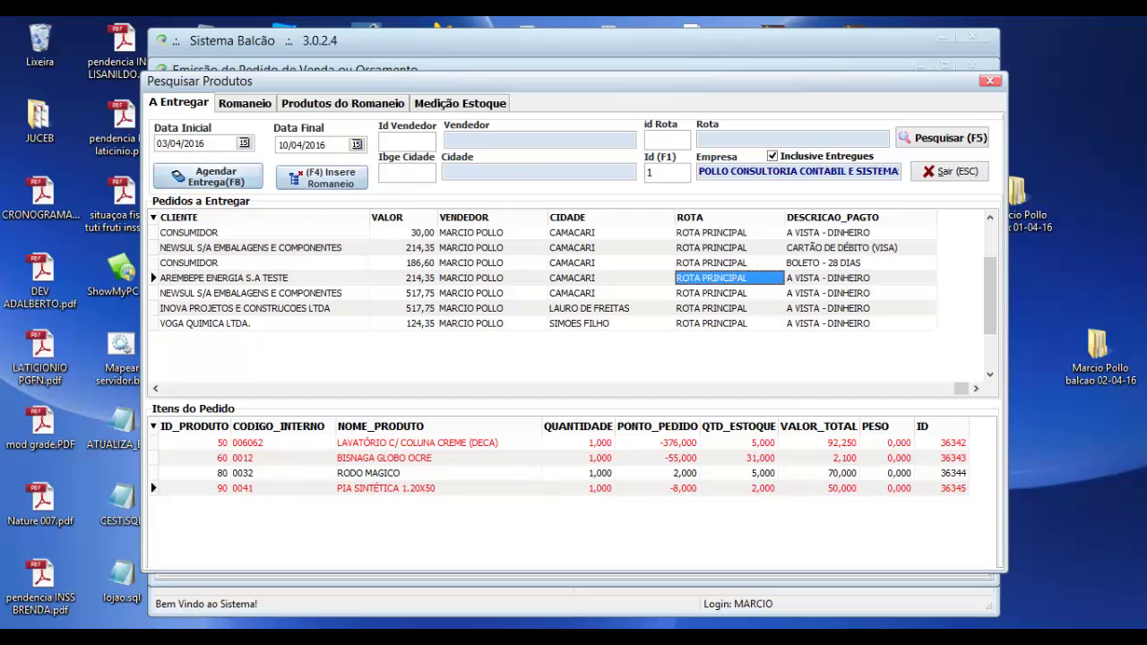
pyautogui.press('Right')
pyautogui.press('Right')
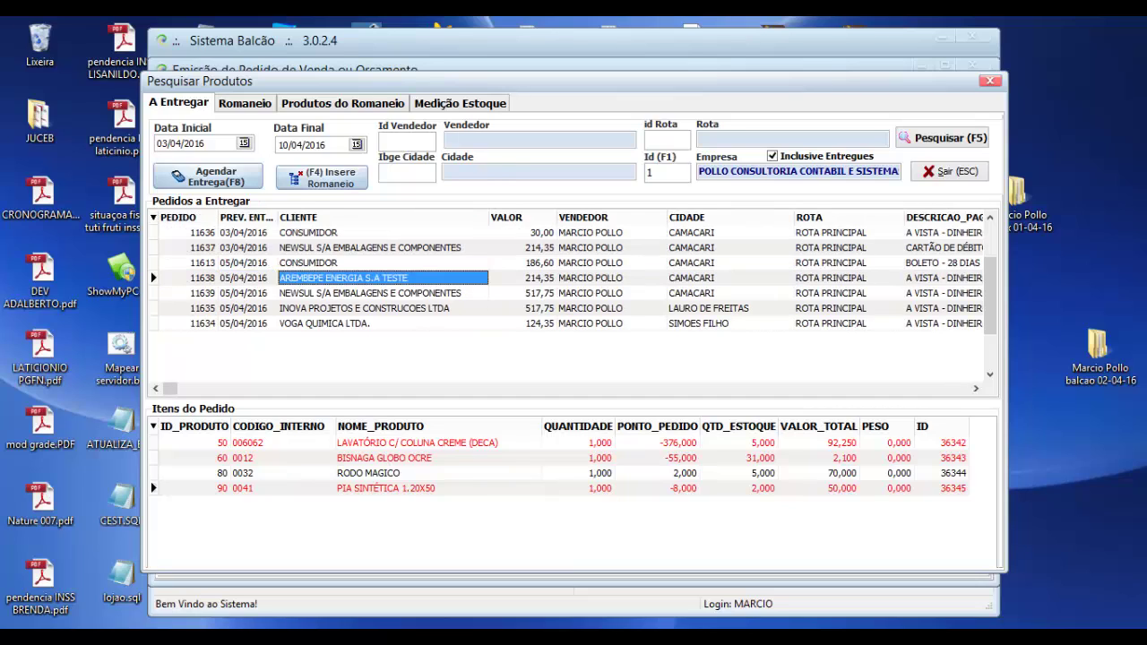
# Step: Exclude the delivered orders from the search, run it again and go through the orders still awaiting delivery
pyautogui.click(773, 156)
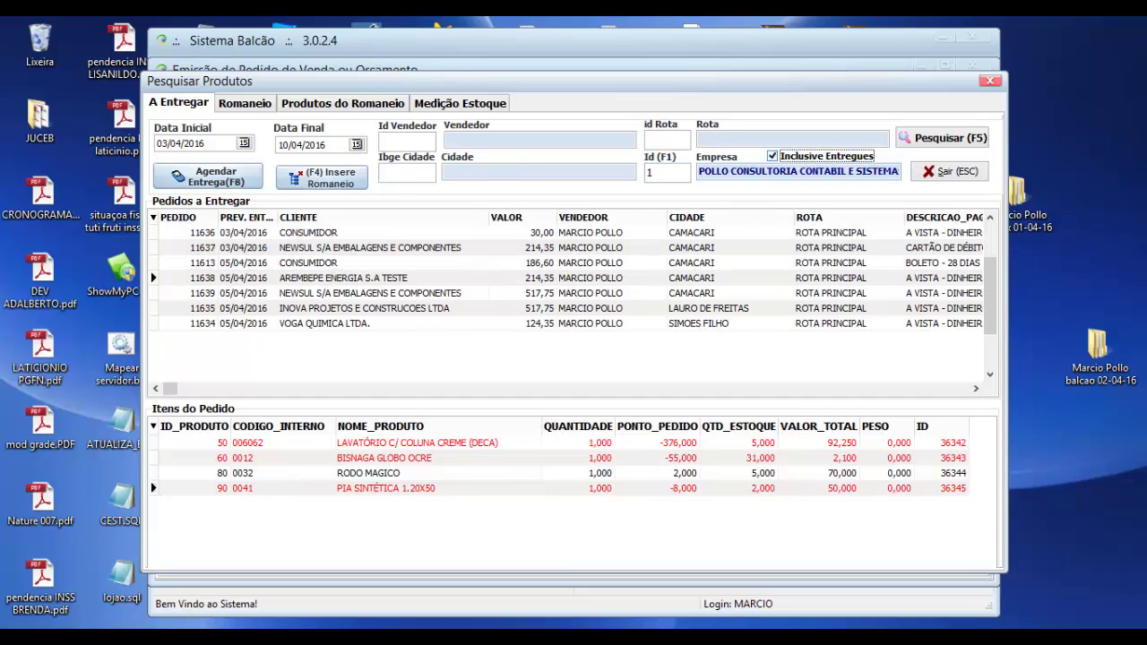
pyautogui.click(943, 138)
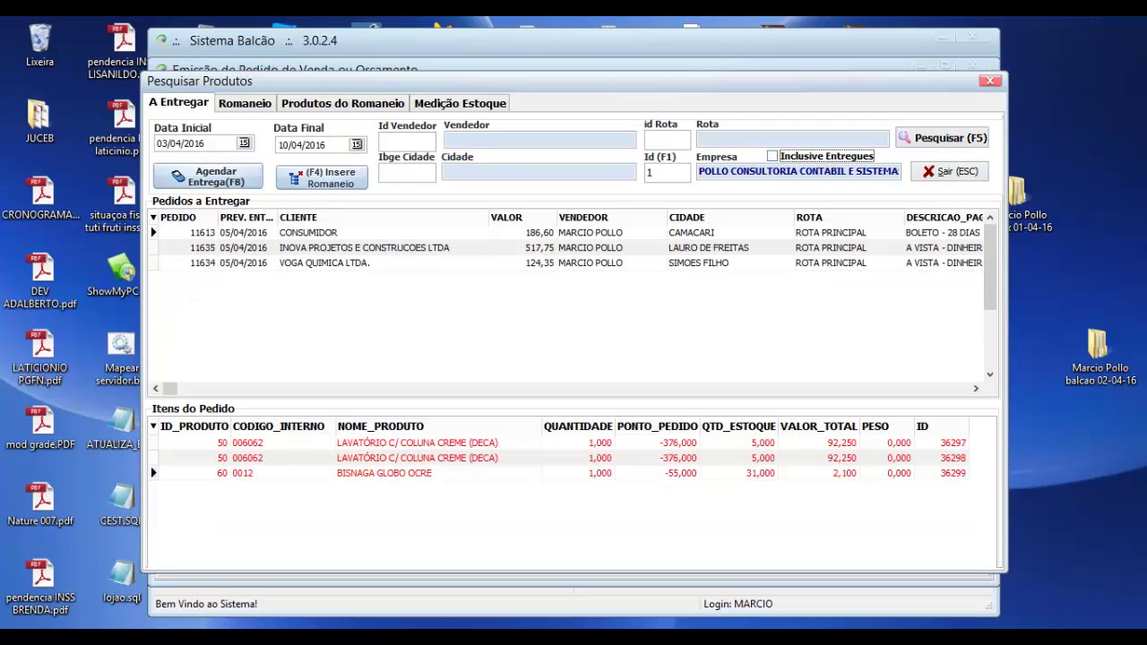
pyautogui.click(383, 263)
pyautogui.press('Up')
pyautogui.press('Up')
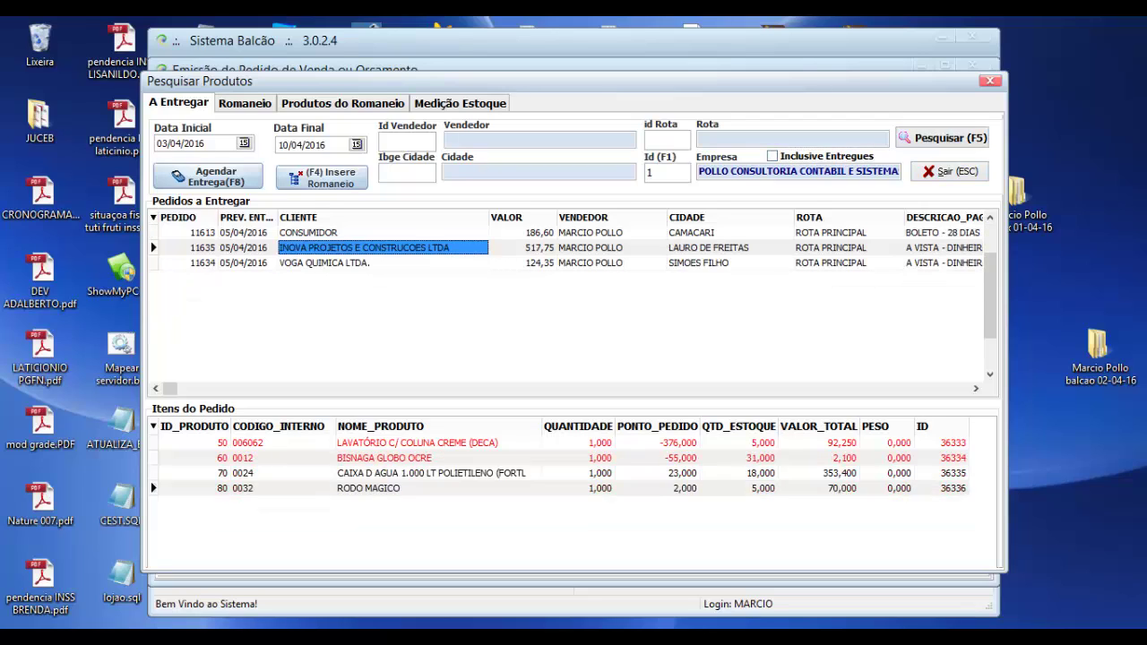
# Step: Browse the items of the CONSUMIDOR, INOVA PROJETOS and VOGA QUIMICA orders awaiting delivery
pyautogui.press('Down')
pyautogui.press('Down')
pyautogui.press('Up')
pyautogui.press('Up')
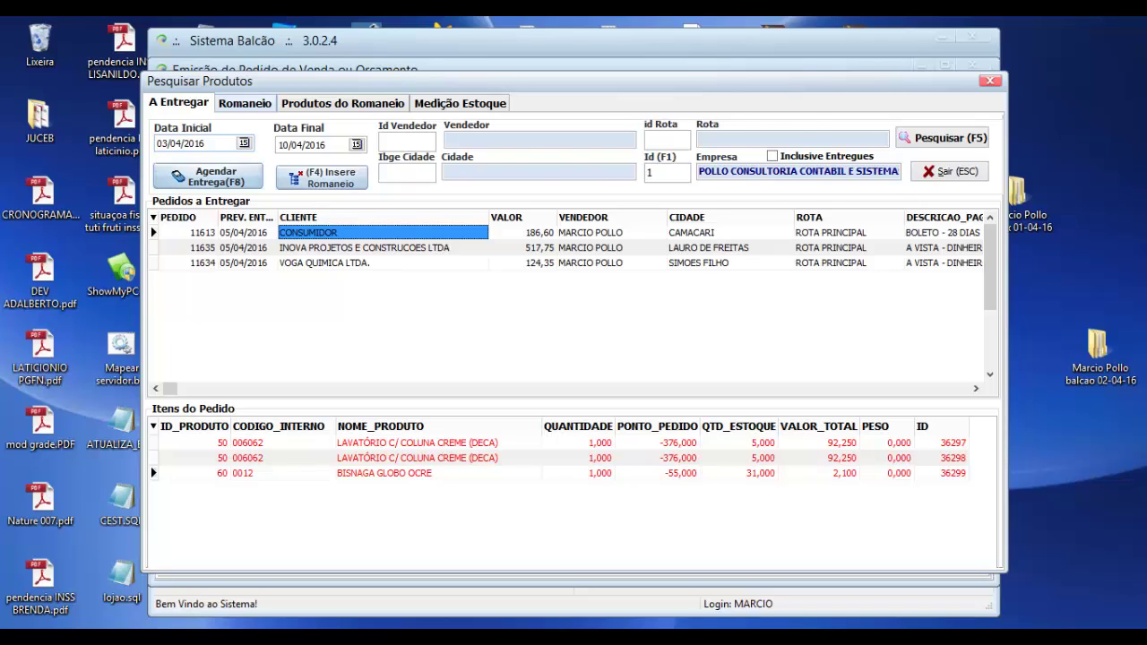
# Step: Load romaneio 6 and go through the orders included in it
pyautogui.click(245, 103)
pyautogui.write('6')
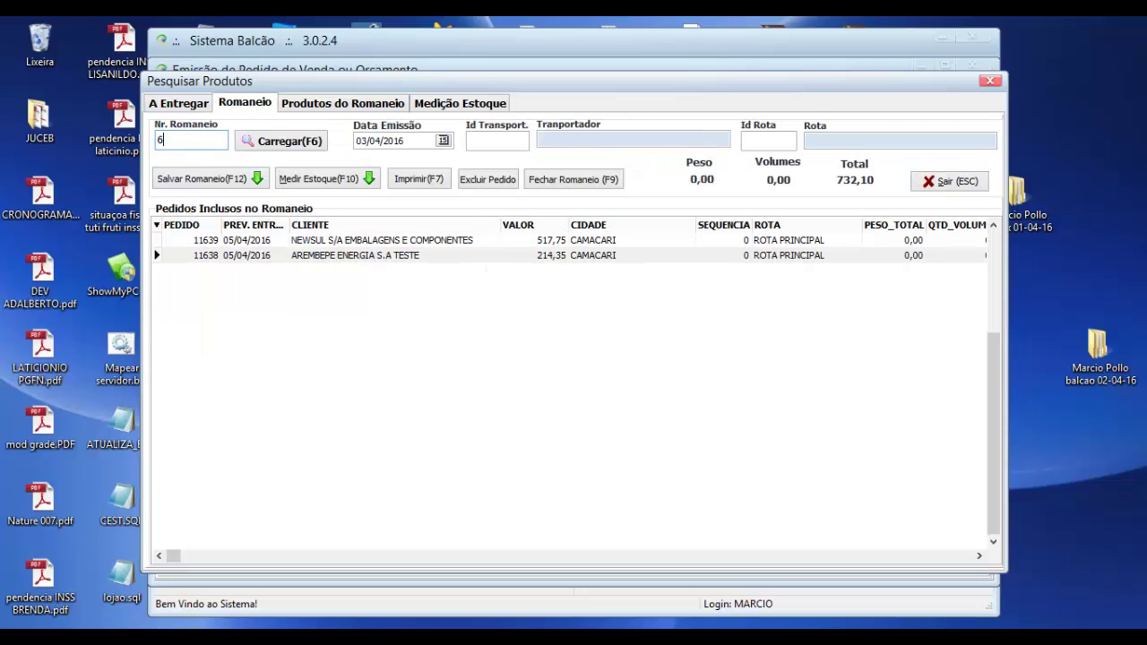
pyautogui.press('F6')
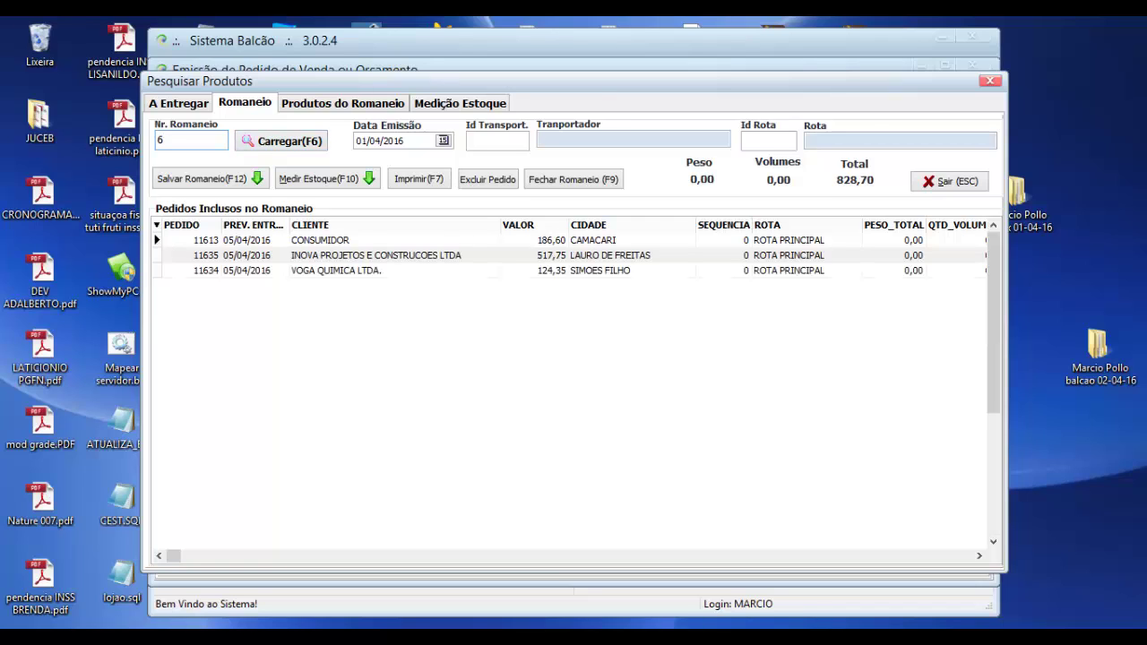
pyautogui.click(394, 270)
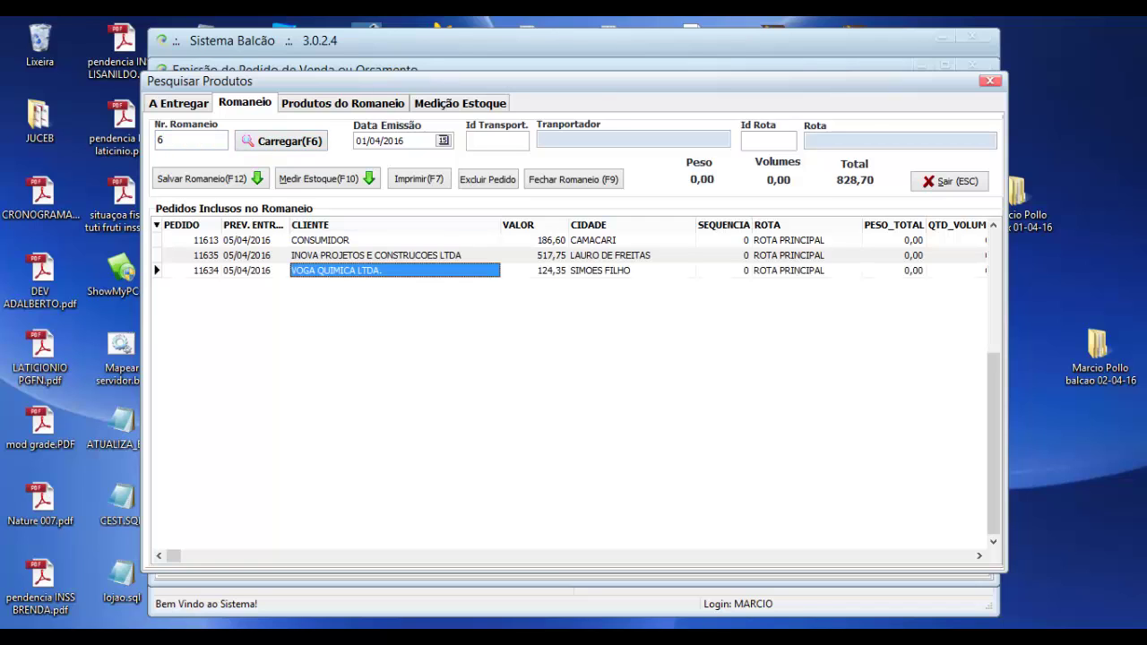
pyautogui.press('Up')
pyautogui.press('Up')
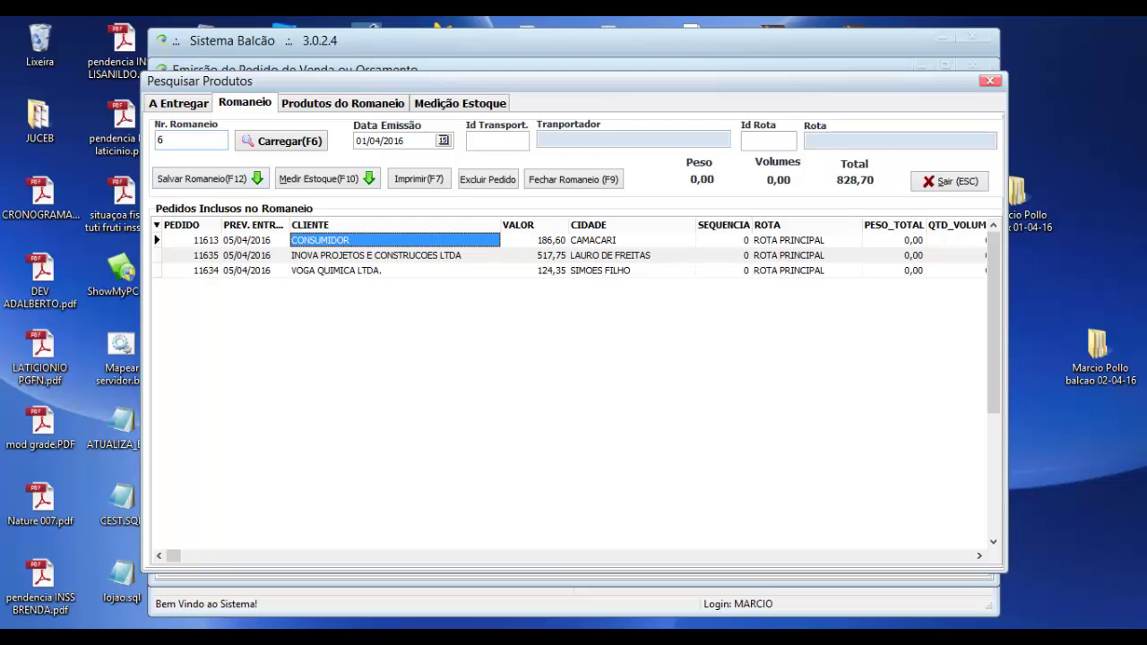
# Step: Compare the list of orders awaiting delivery with the orders included in romaneio 6
pyautogui.click(178, 103)
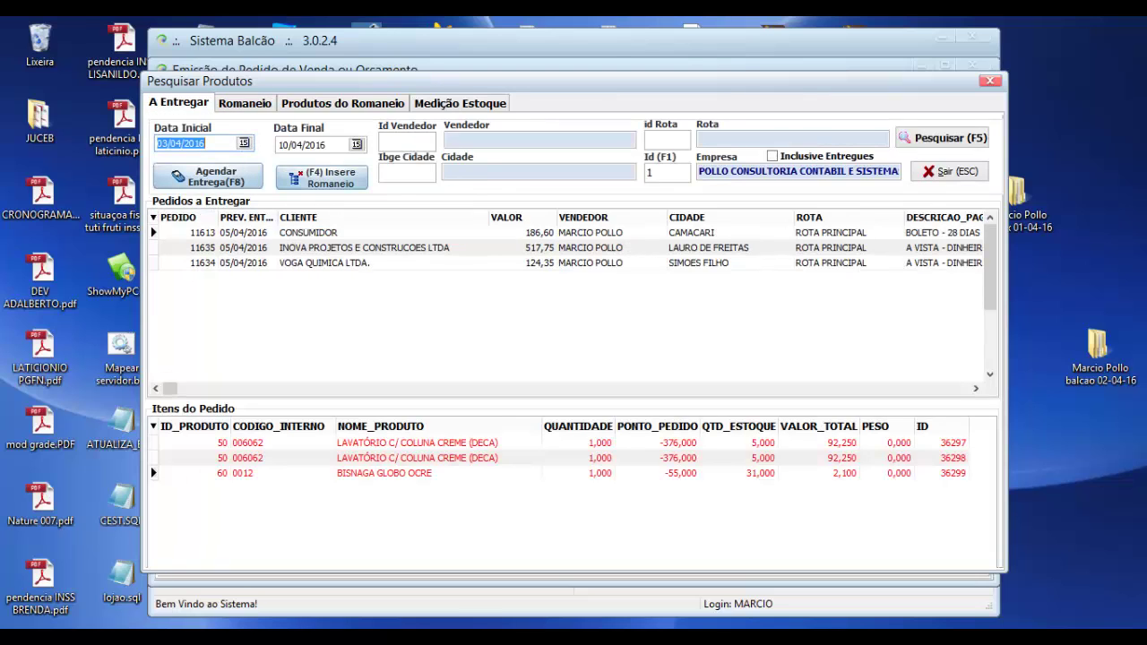
pyautogui.click(345, 177)
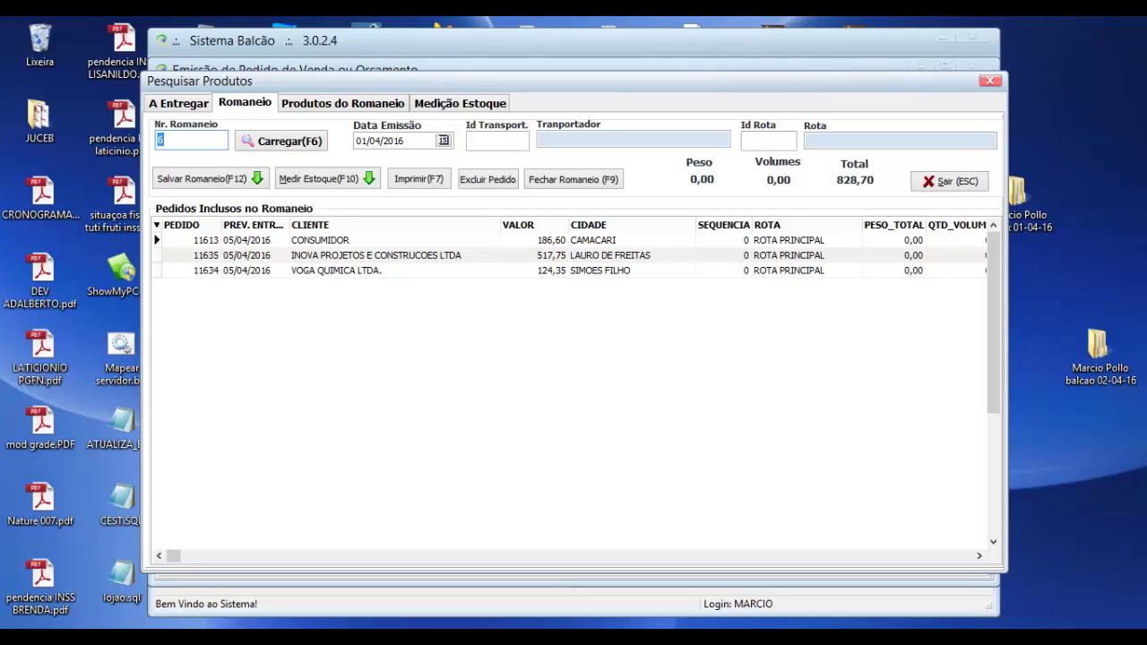
pyautogui.click(178, 103)
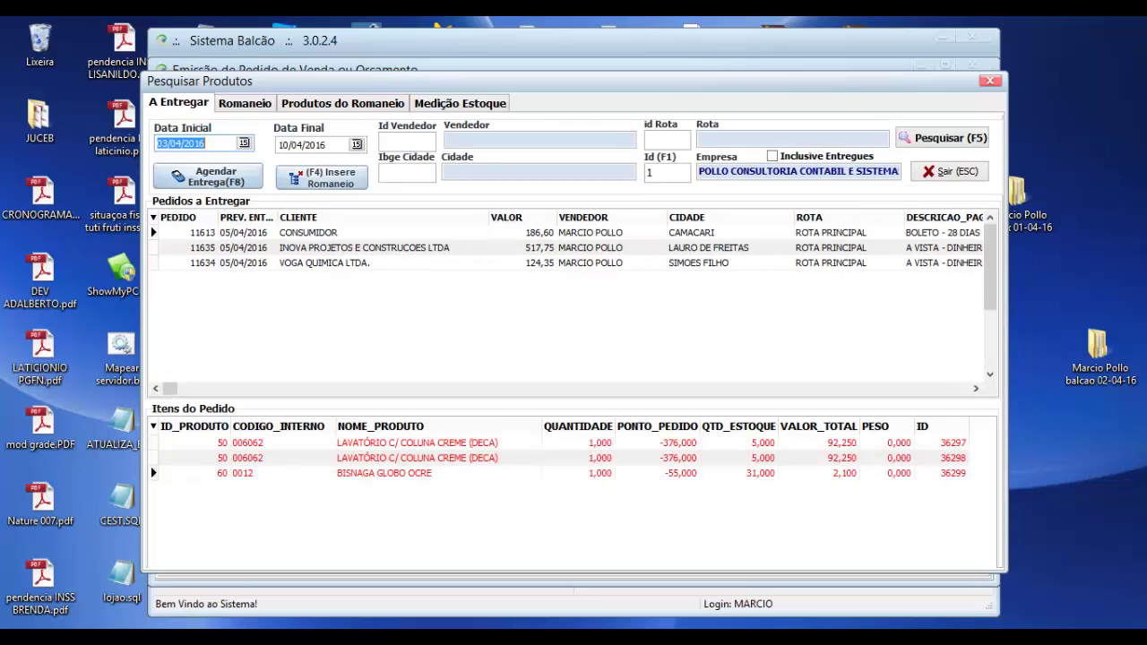
pyautogui.click(245, 104)
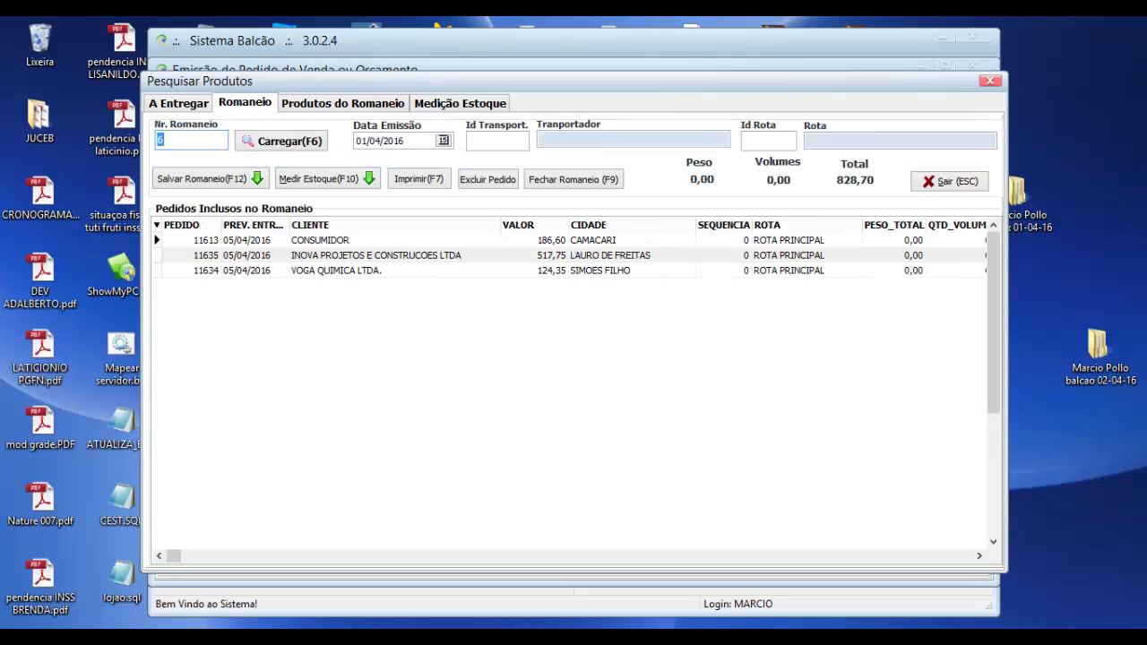
# Step: Remove the CONSUMIDOR order from romaneio 6 and save the altered romaneio
pyautogui.click(320, 240)
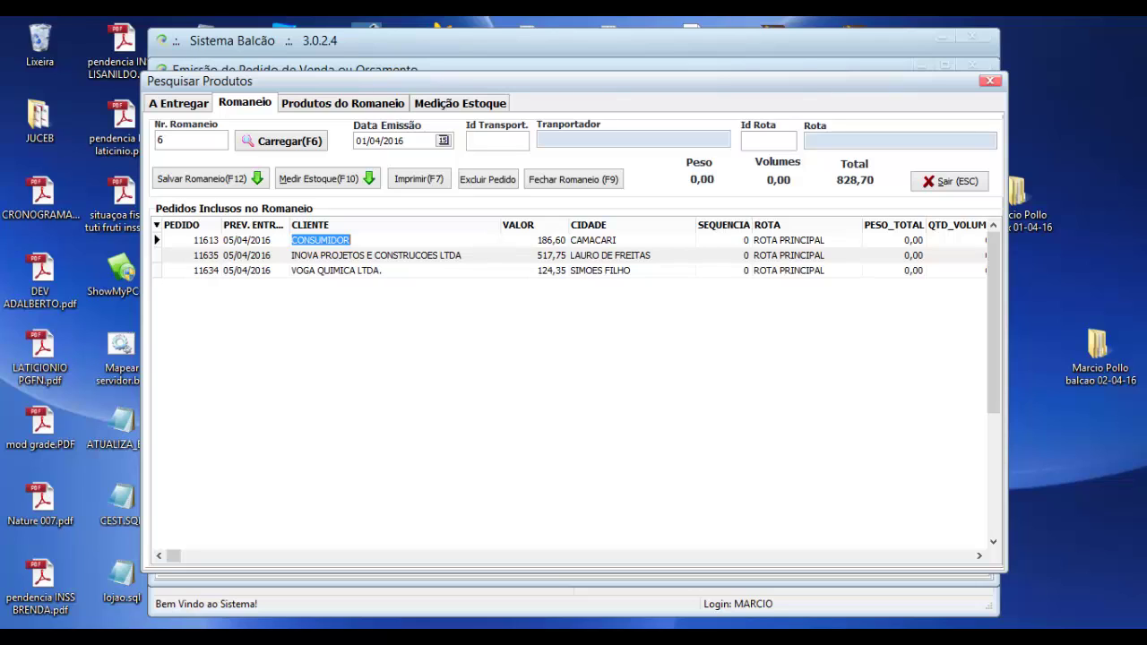
pyautogui.click(488, 179)
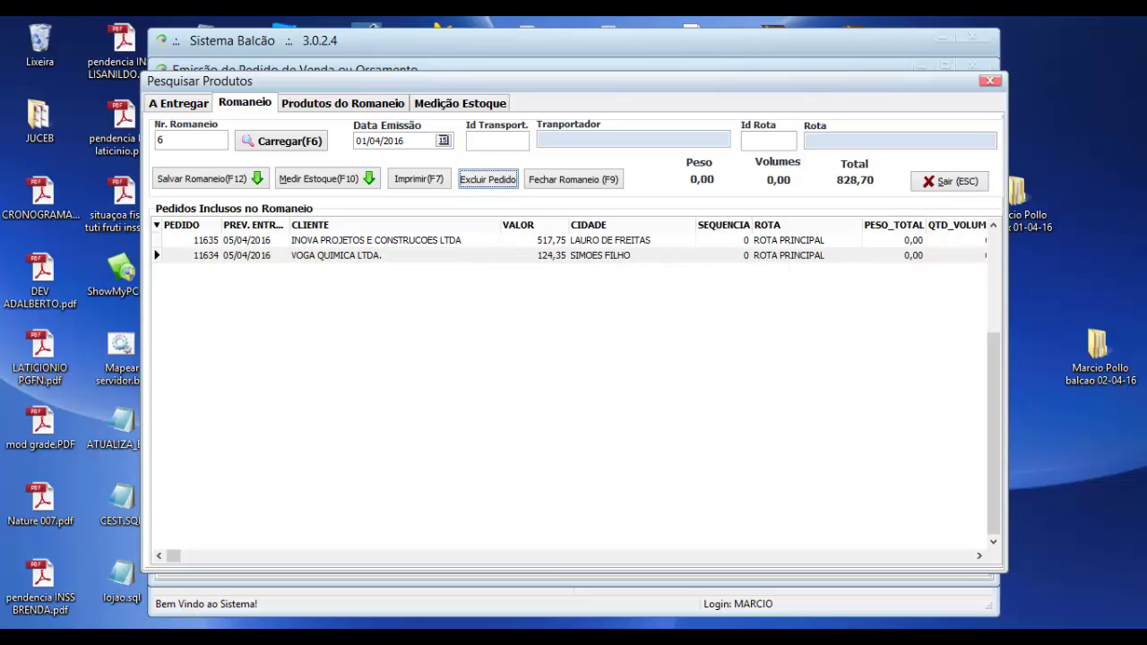
pyautogui.click(358, 256)
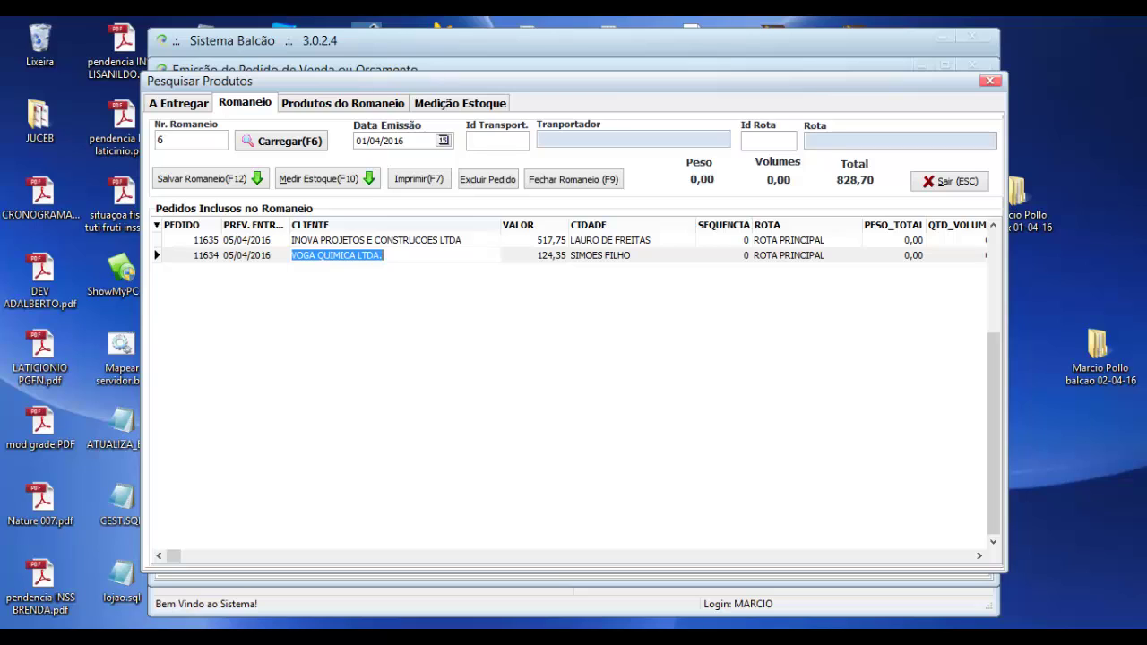
pyautogui.press('F12')
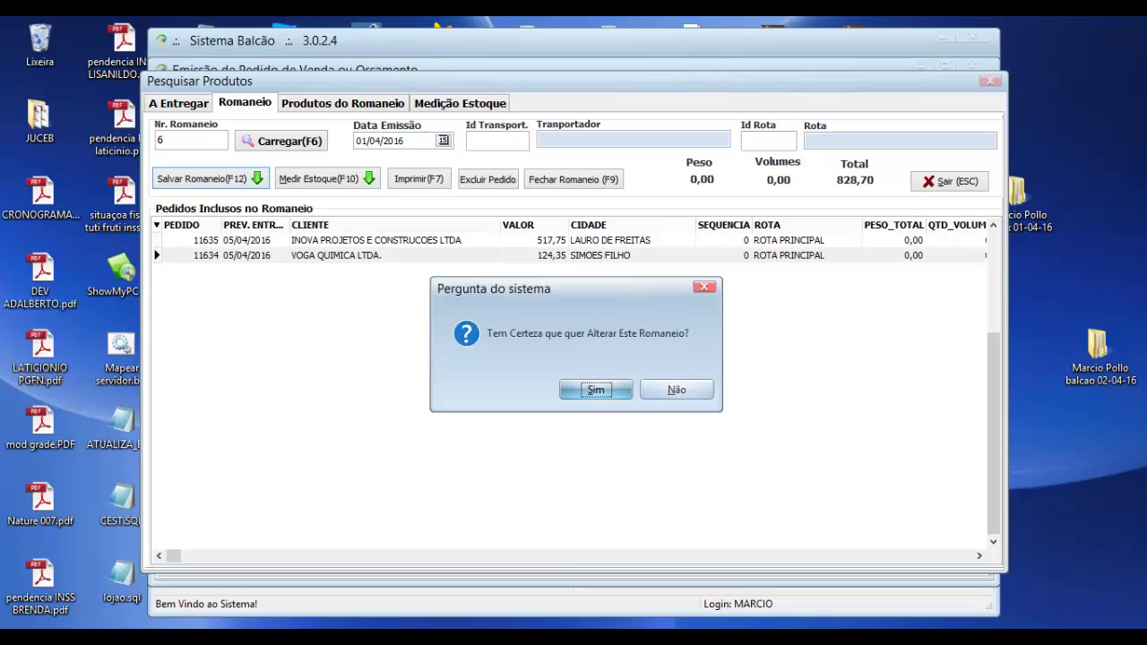
pyautogui.press('Return')
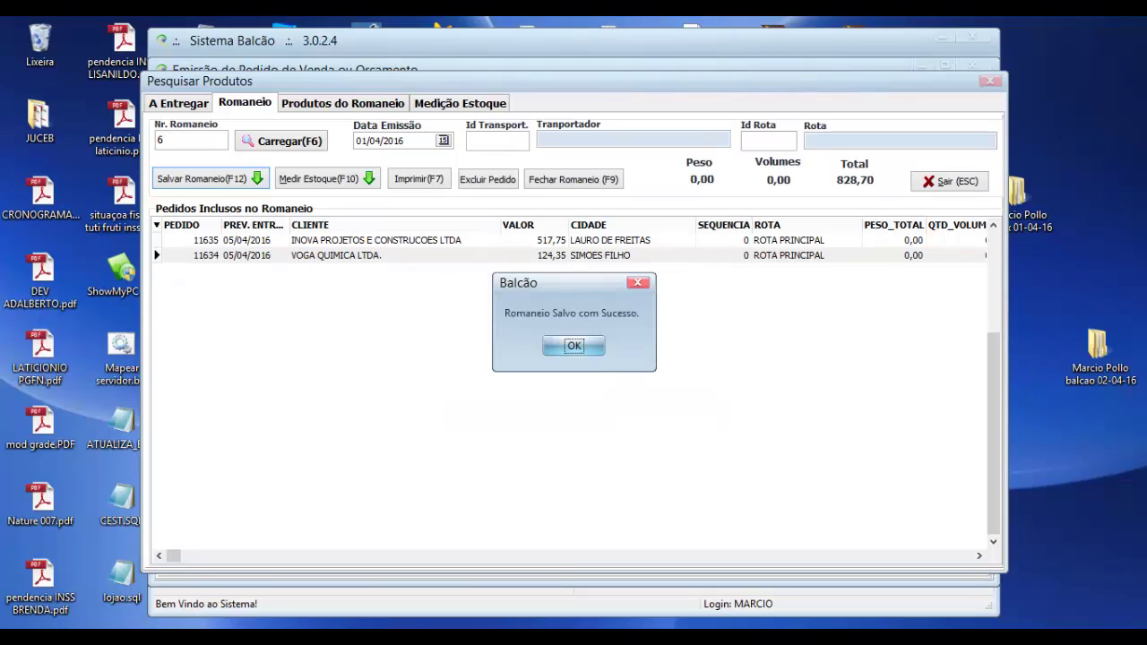
pyautogui.press('Return')
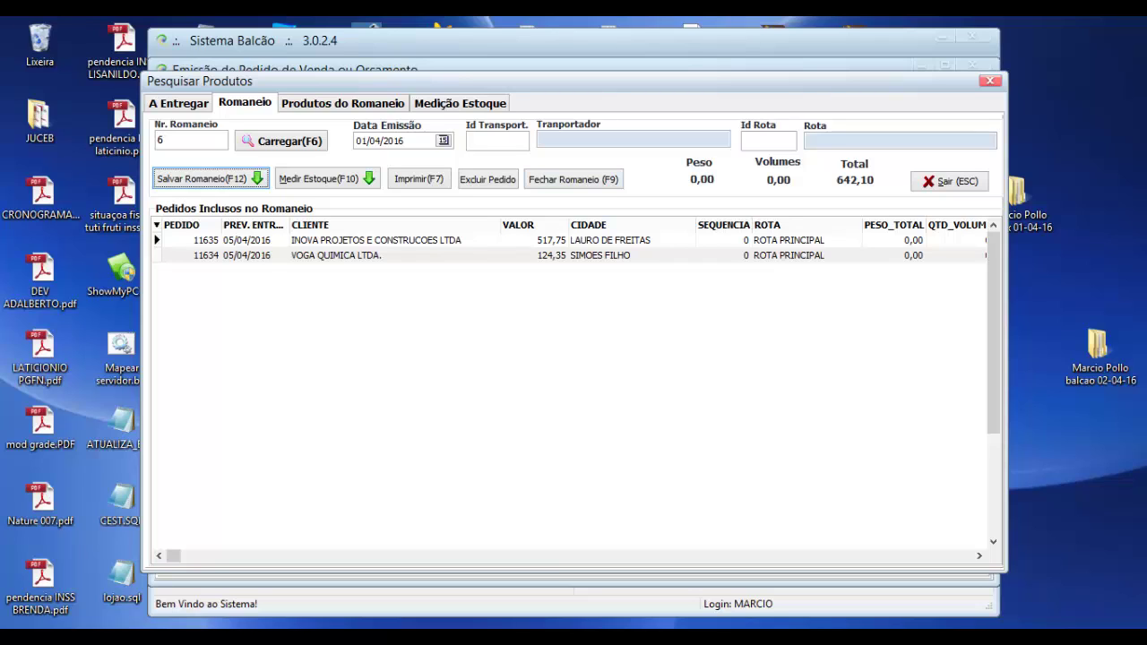
# Step: Set the delivery sequence to 2 for INOVA PROJETOS E CONSTRUCOES and 1 for VOGA QUIMICA
pyautogui.click(724, 240)
pyautogui.write('1')
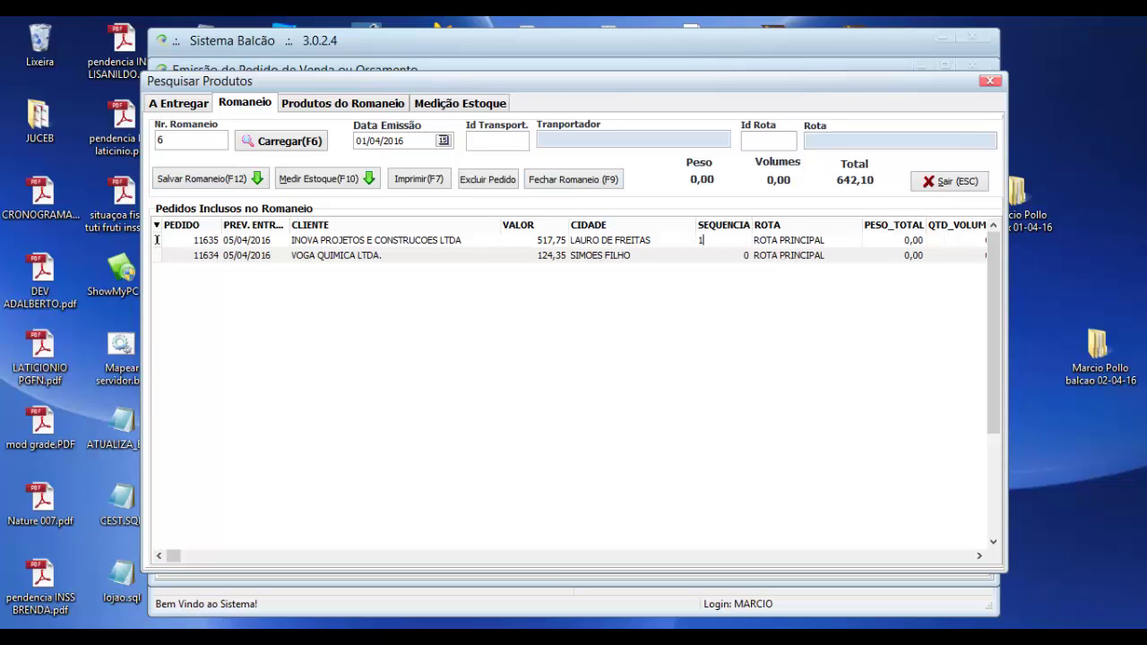
pyautogui.press('BackSpace')
pyautogui.write('2')
pyautogui.press('Down')
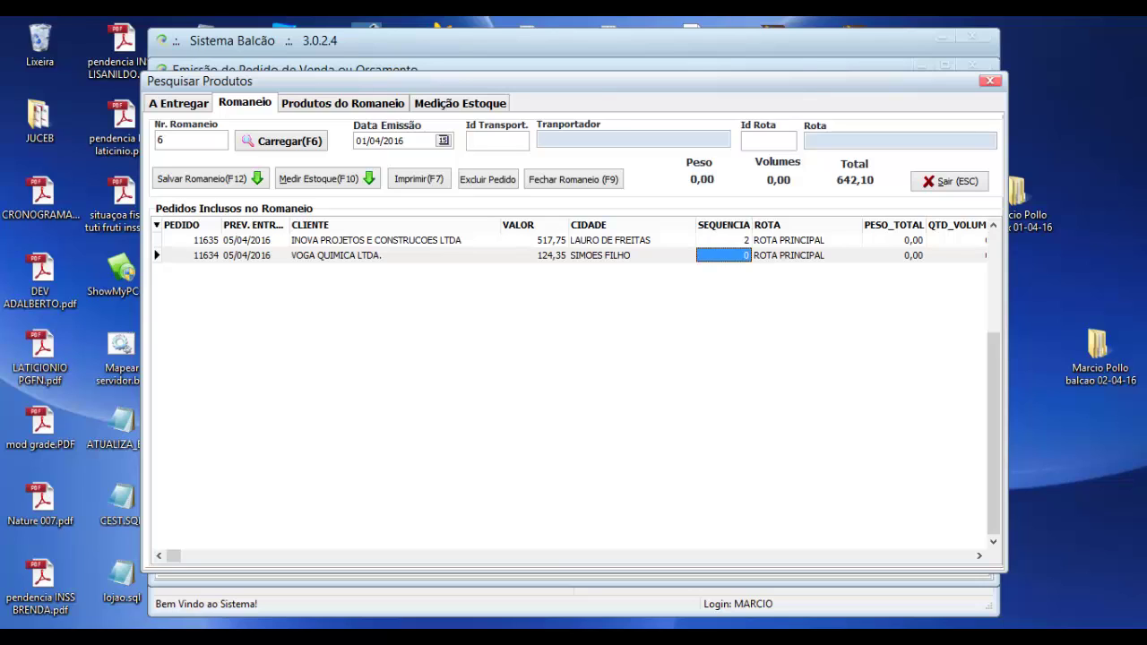
pyautogui.write('1')
pyautogui.press('Up')
# Step: Set the volume quantity to 5 for INOVA PROJETOS E CONSTRUCOES and 8 for VOGA QUIMICA
pyautogui.press('Right')
pyautogui.press('Right')
pyautogui.press('Right')
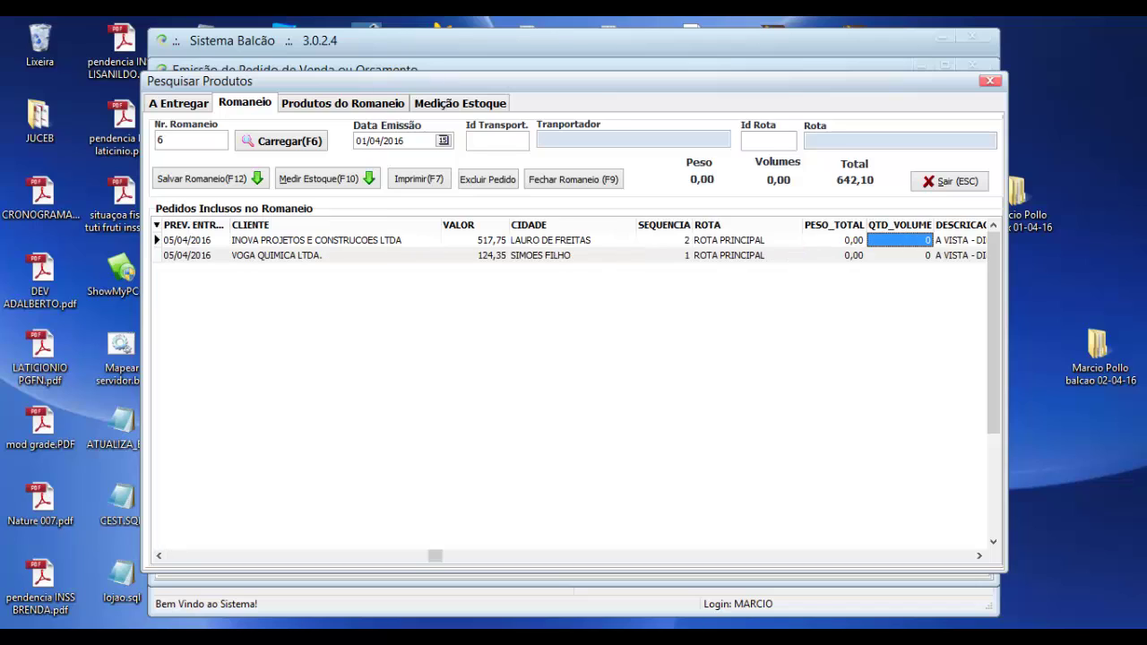
pyautogui.press('Left')
pyautogui.press('Right')
pyautogui.write('5')
pyautogui.press('Down')
pyautogui.write('8')
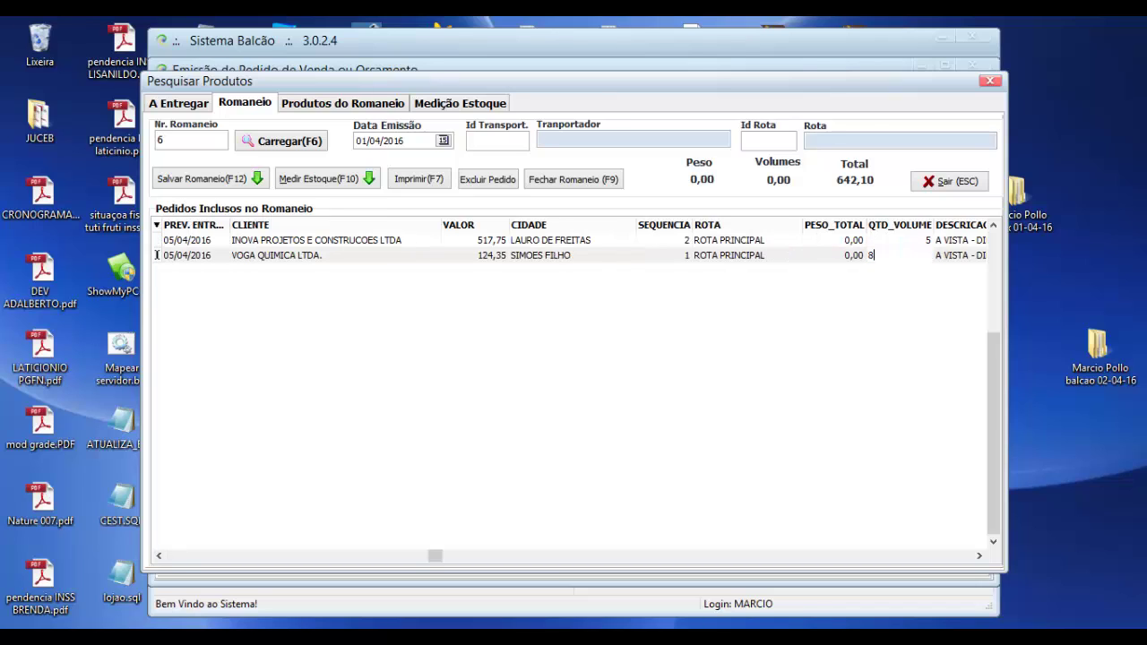
pyautogui.press('Up')
pyautogui.press('Right')
pyautogui.press('Right')
pyautogui.press('Left')
pyautogui.press('Home')
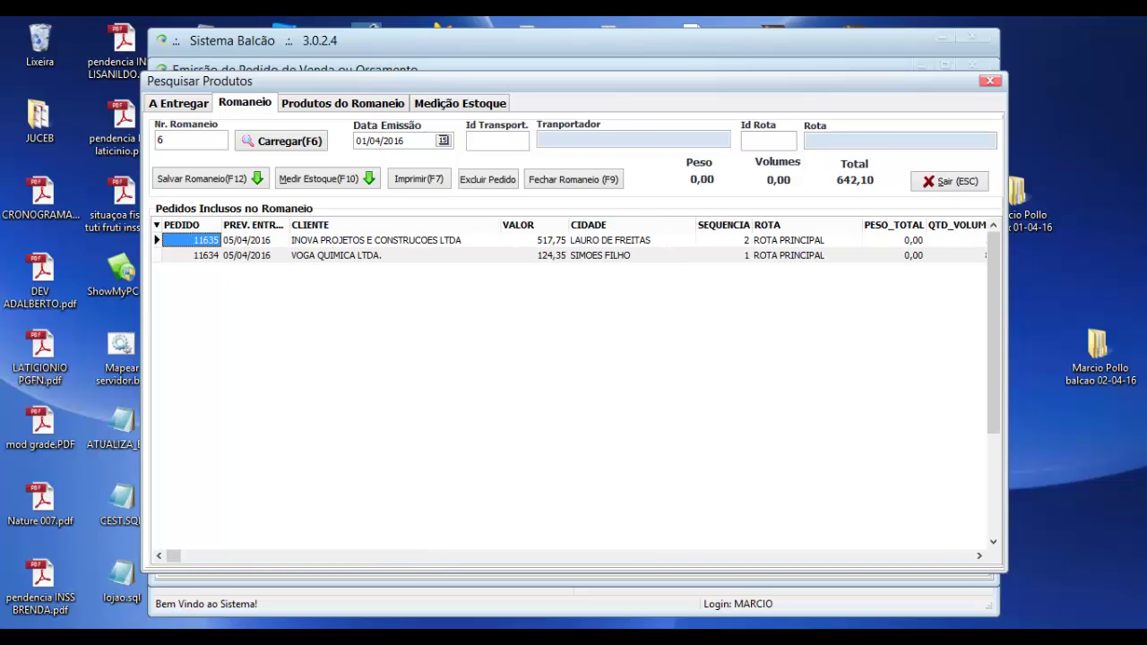
# Step: Print the romaneio to a PDF file named DD
pyautogui.click(419, 180)
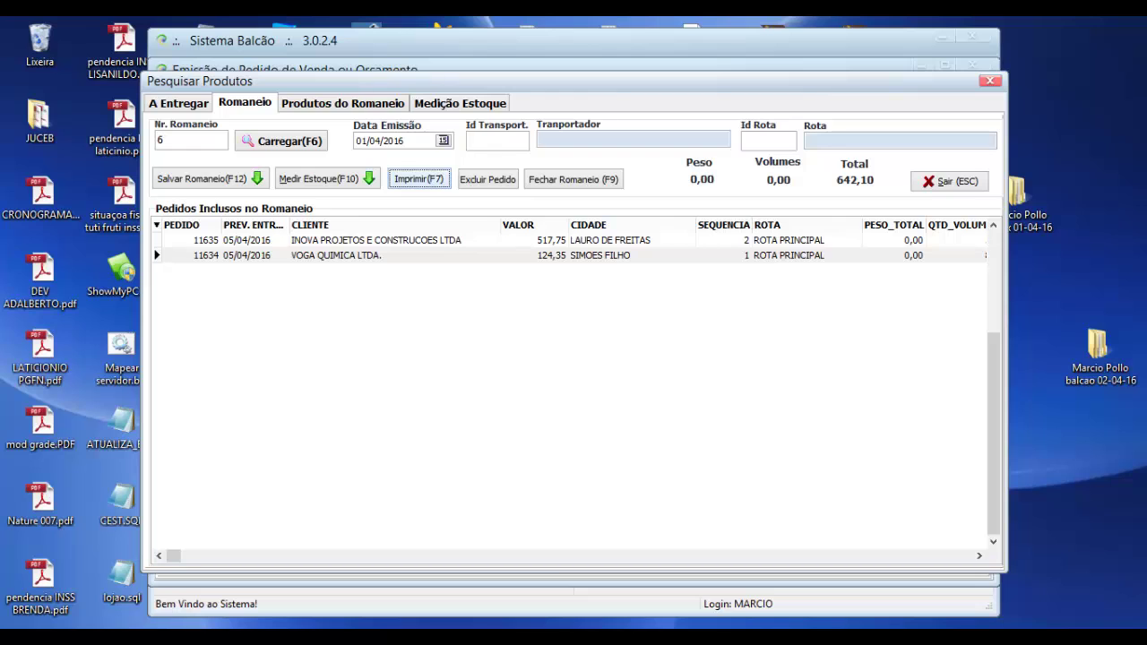
pyautogui.click(692, 479)
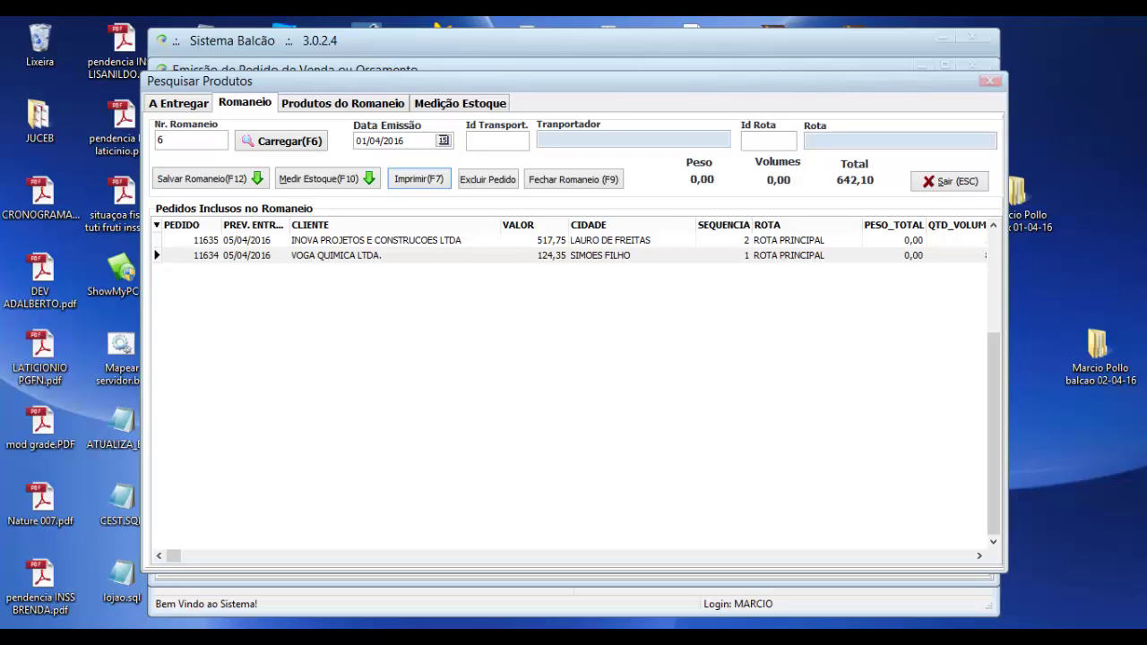
pyautogui.write('D')
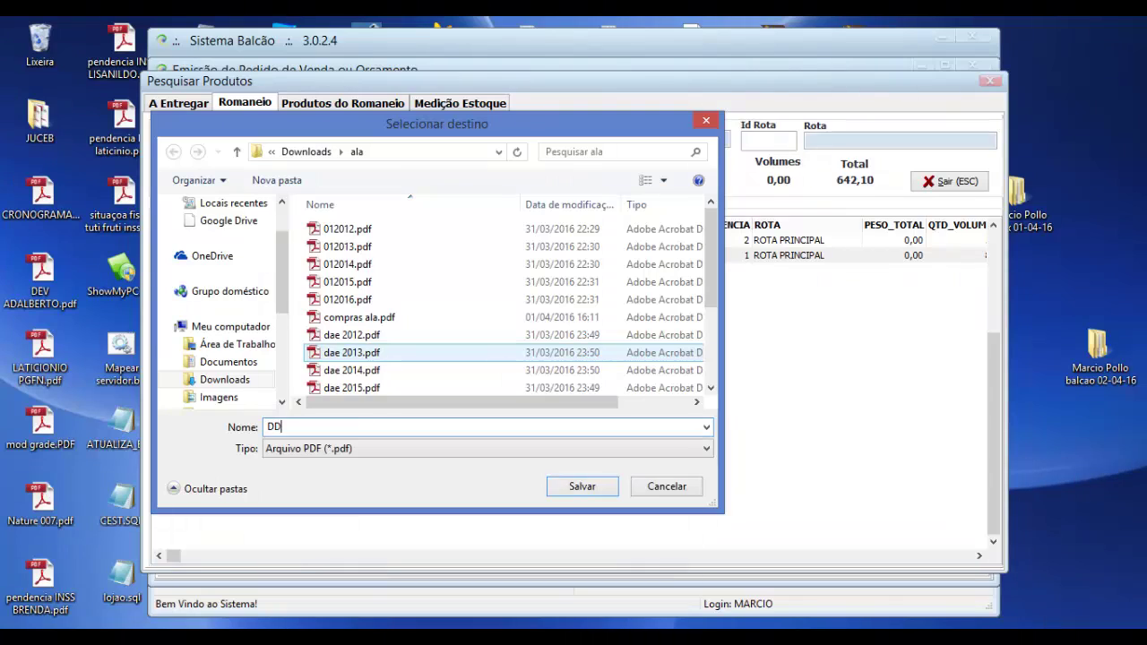
pyautogui.write('D')
pyautogui.press('Return')
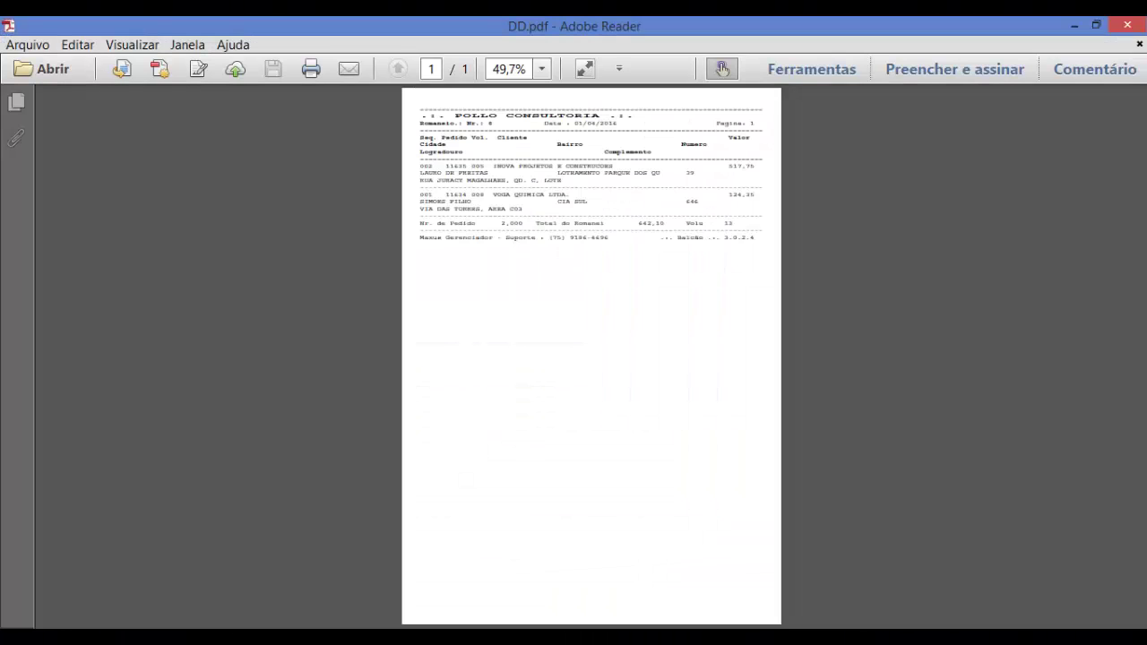
# Step: Examine the printed romaneio in Adobe Reader at 100% zoom, including sequence, volumes and addresses, and close it
pyautogui.click(542, 68)
pyautogui.click(555, 166)
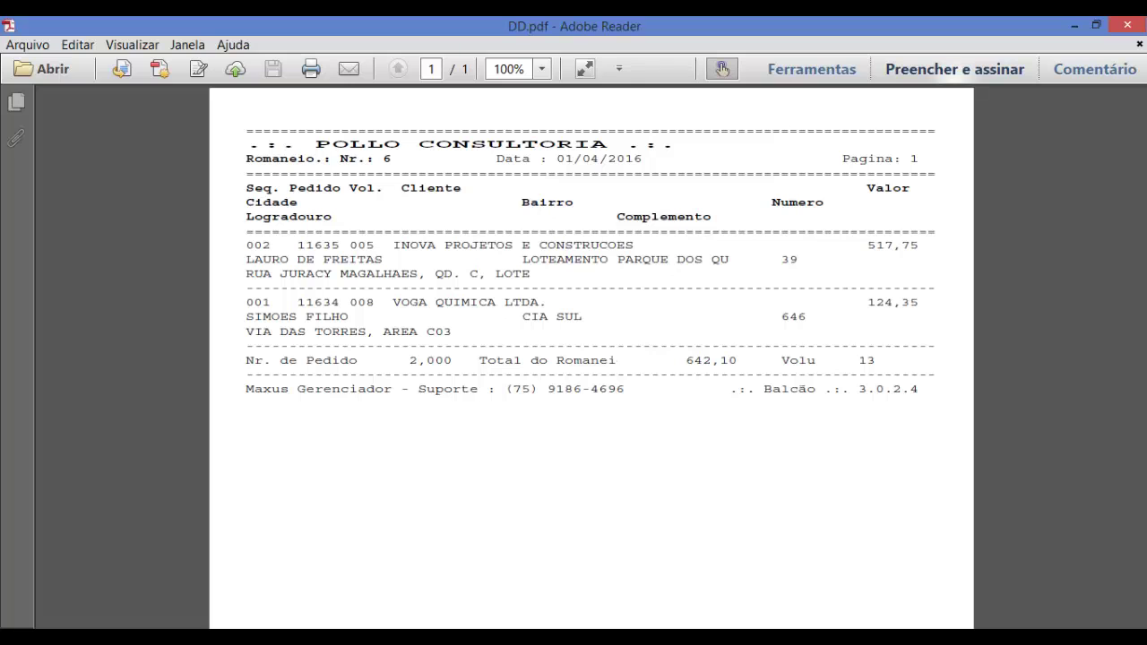
pyautogui.click(1128, 25)
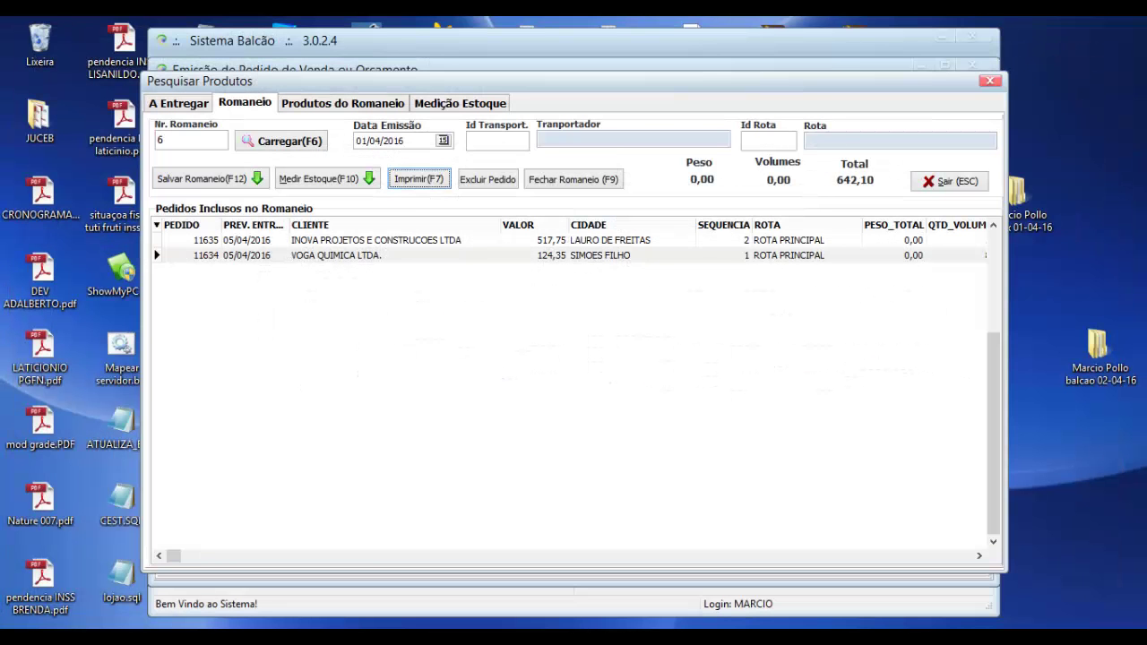
# Step: Review the sequence, volume, payment and seller columns of the INOVA PROJETOS order in the romaneio
pyautogui.click(724, 240)
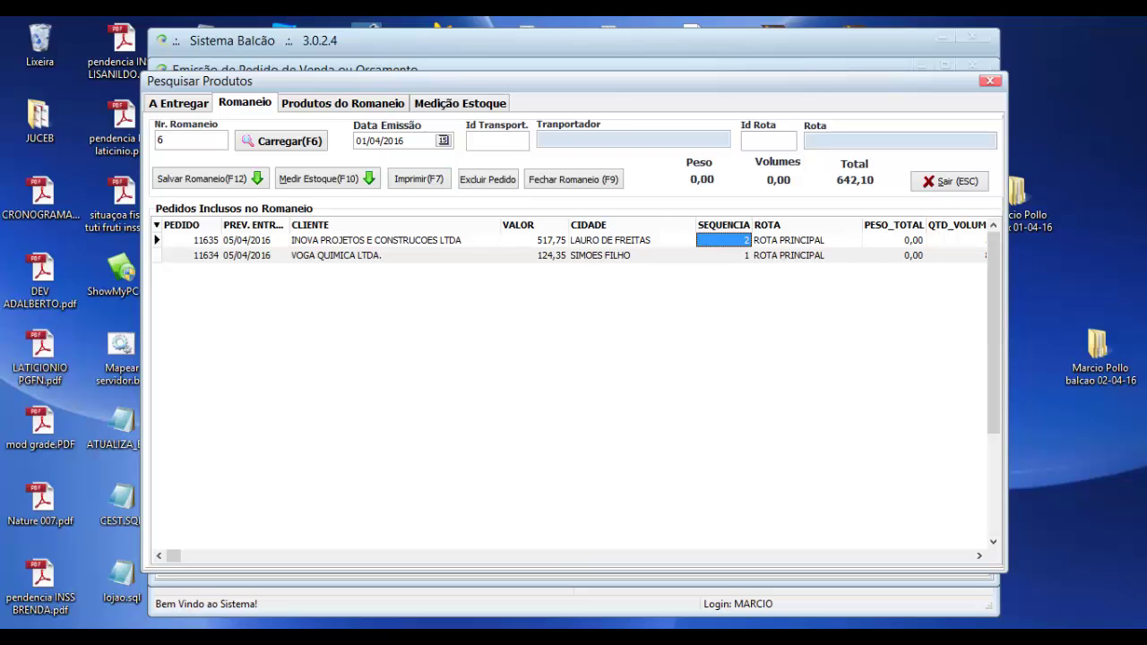
pyautogui.press('Right')
pyautogui.press('Right')
pyautogui.press('Right')
pyautogui.press('Right')
pyautogui.press('Right')
pyautogui.press('Left')
pyautogui.press('Left')
pyautogui.press('Left')
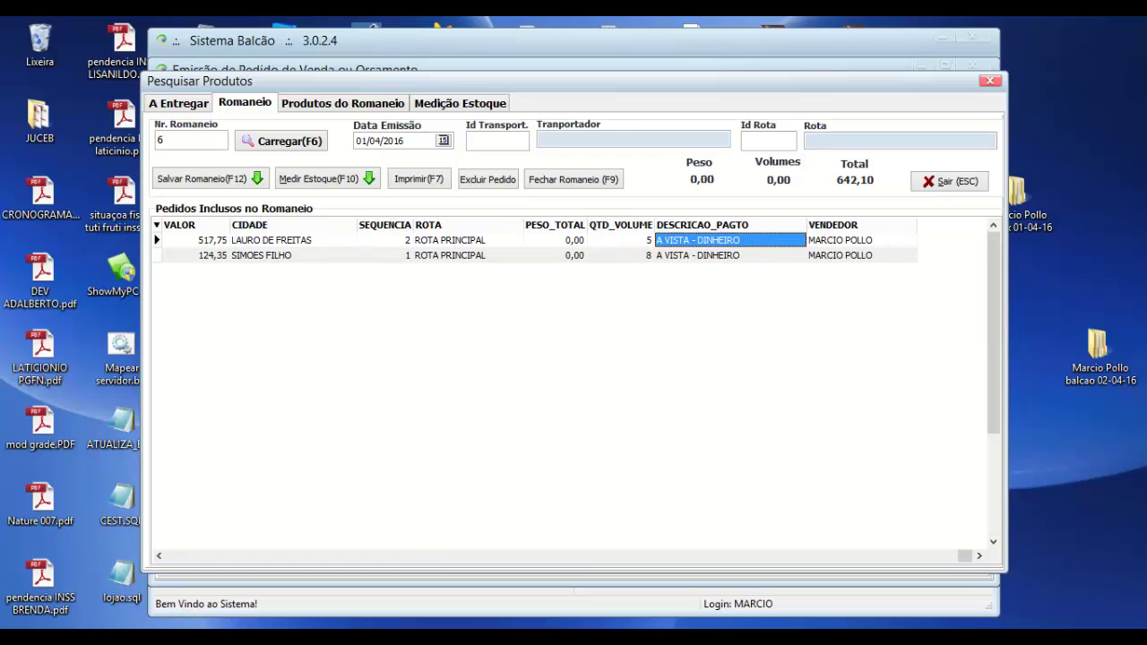
pyautogui.press('Home')
pyautogui.press('Right')
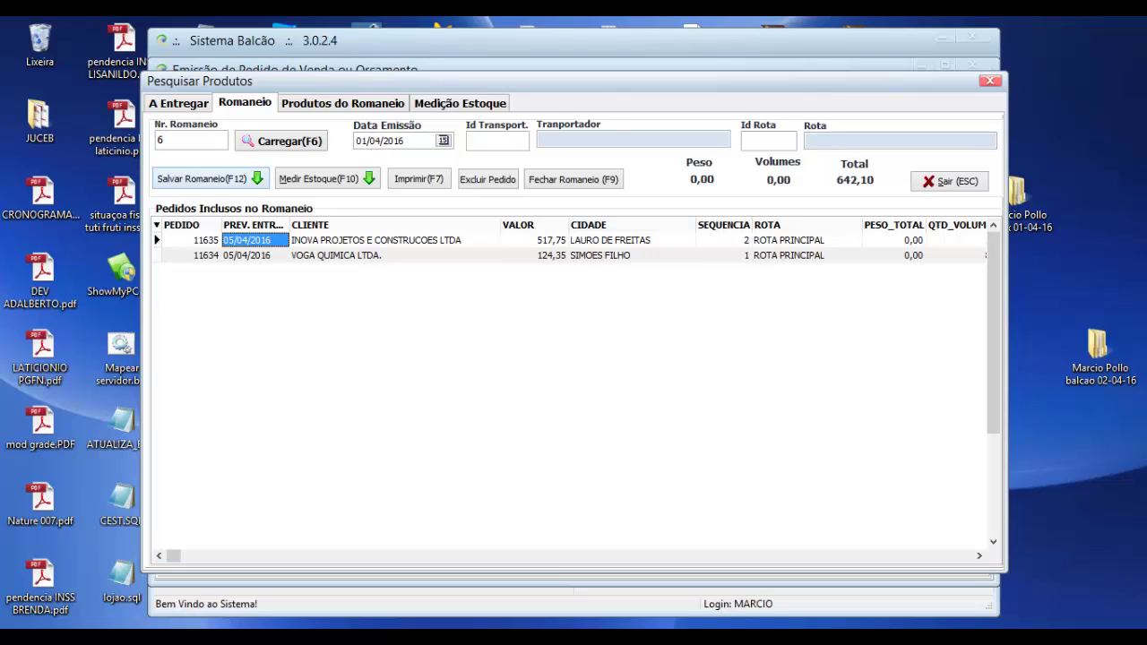
# Step: Save romaneio 6 with the new delivery sequence and volume quantities
pyautogui.press('F12')
pyautogui.press('Return')
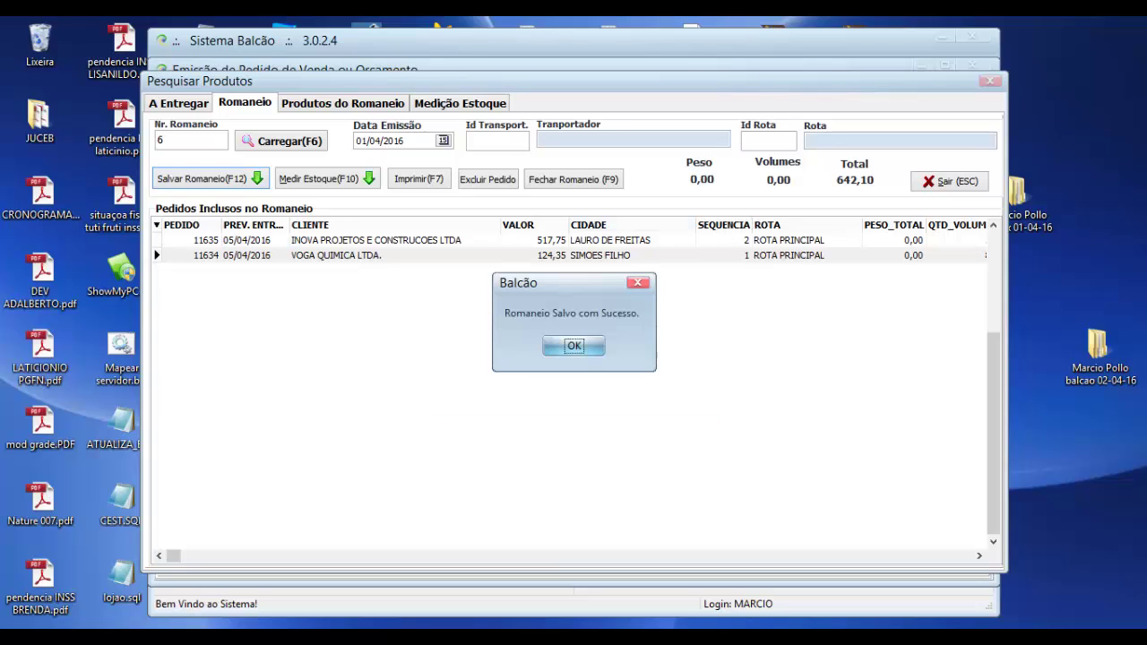
pyautogui.press('Return')
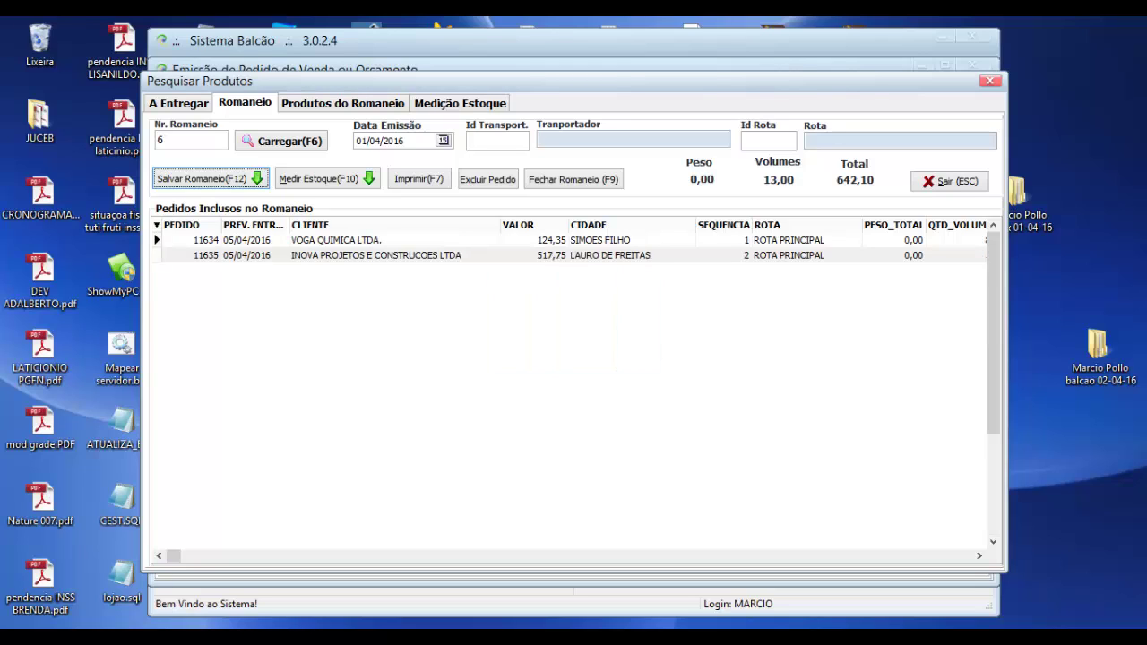
# Step: Check the order of the deliveries and all columns of the saved romaneio, including sequence, total weight and volumes
pyautogui.click(724, 240)
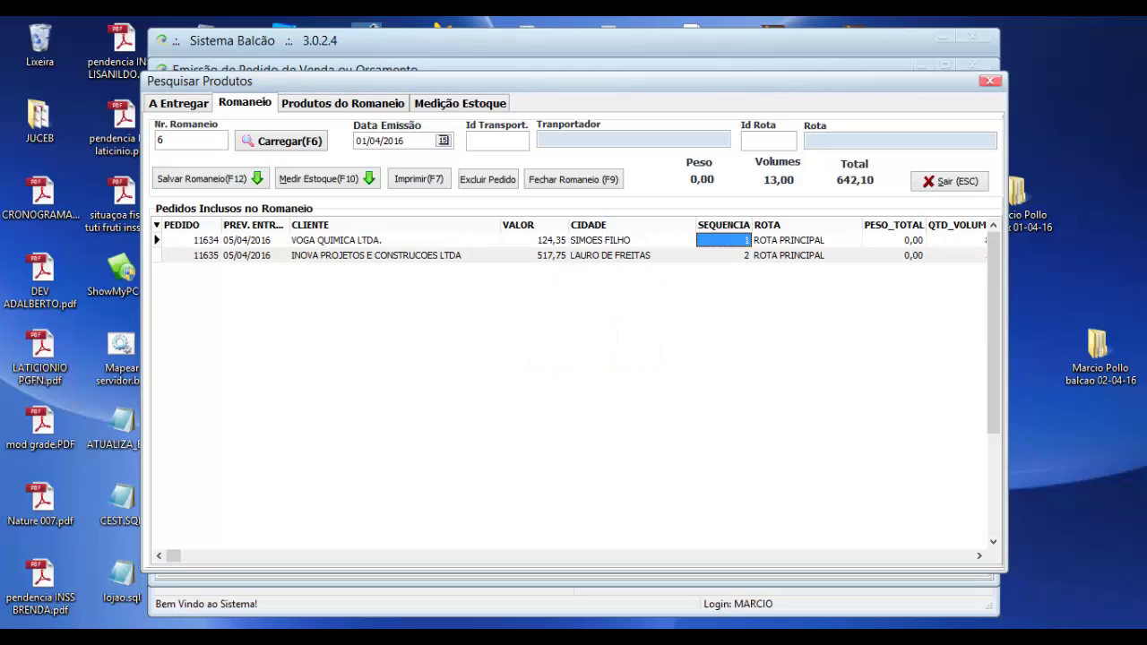
pyautogui.press('Right')
pyautogui.press('Left')
pyautogui.press('Left')
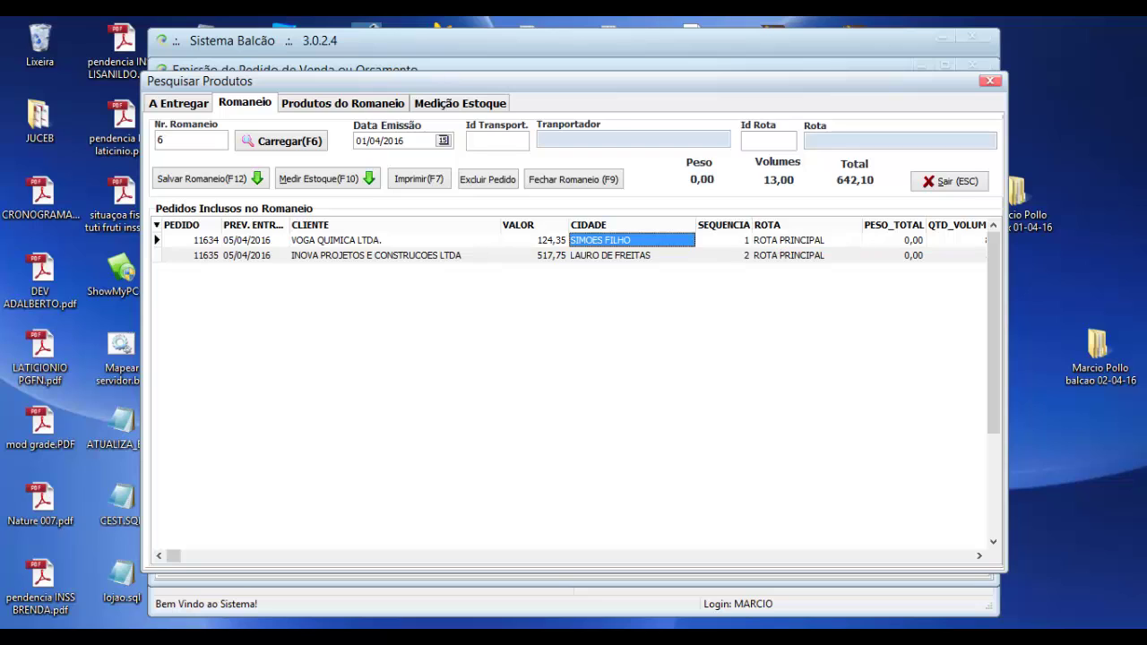
pyautogui.press('Right')
pyautogui.press('Right')
pyautogui.press('Right')
pyautogui.press('Right')
pyautogui.press('Right')
pyautogui.press('Left')
pyautogui.press('Left')
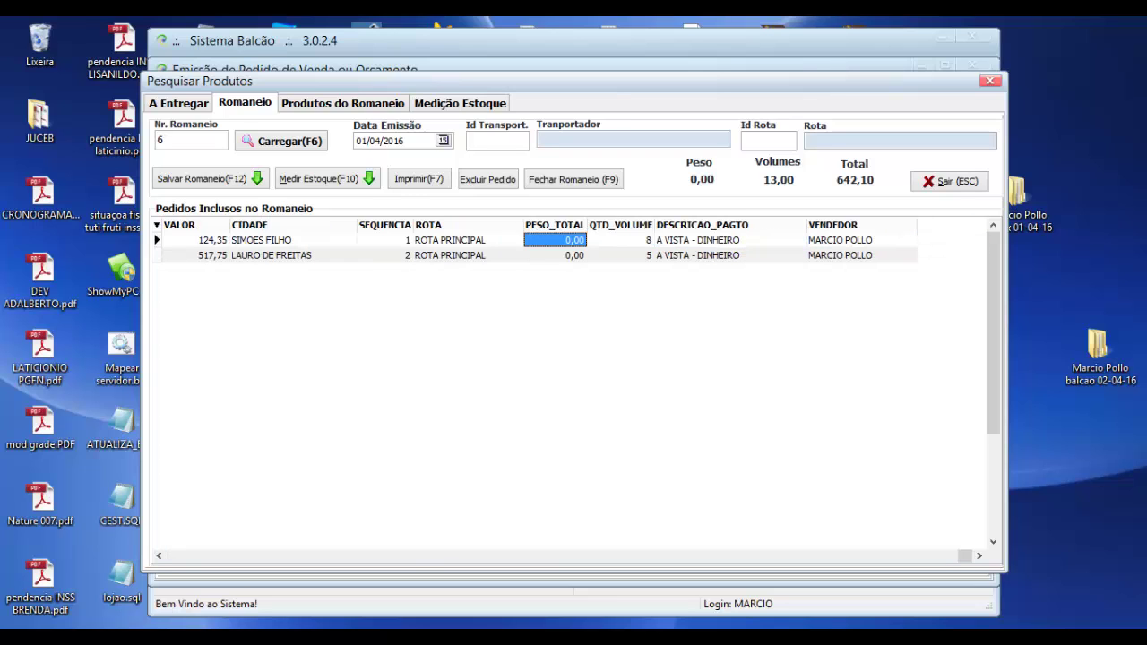
pyautogui.press('Left')
pyautogui.press('Left')
pyautogui.press('Left')
pyautogui.press('Left')
pyautogui.press('Left')
pyautogui.press('Left')
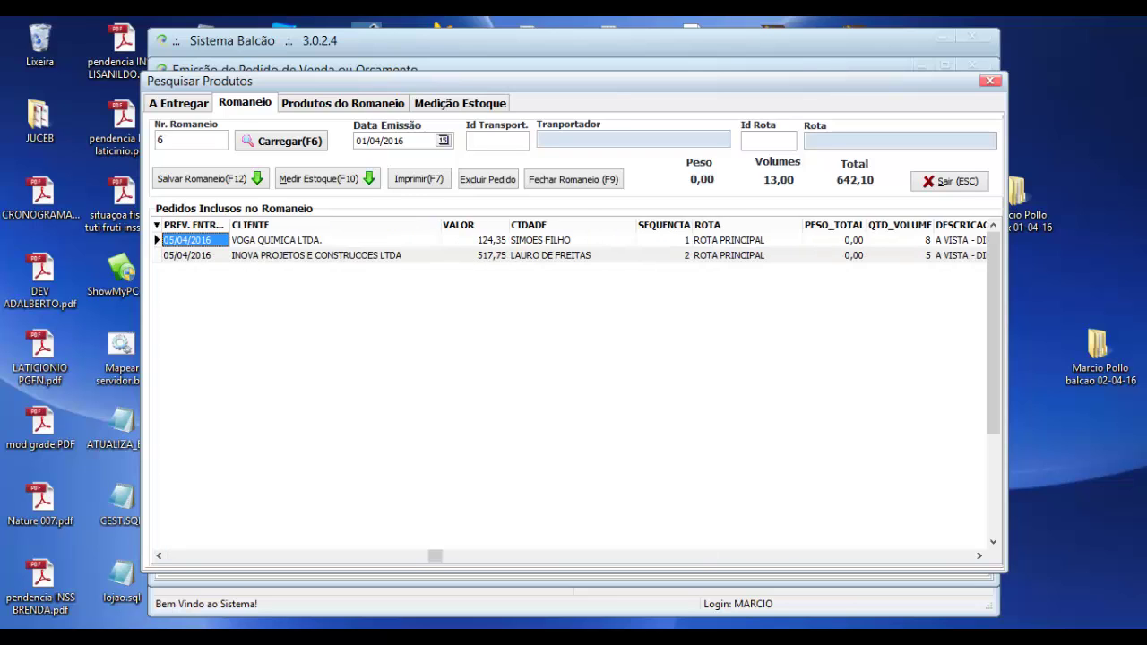
# Step: Check the client, value, city and sequence columns of the VOGA QUIMICA order in the romaneio
pyautogui.press('Right')
pyautogui.press('Right')
pyautogui.press('Right')
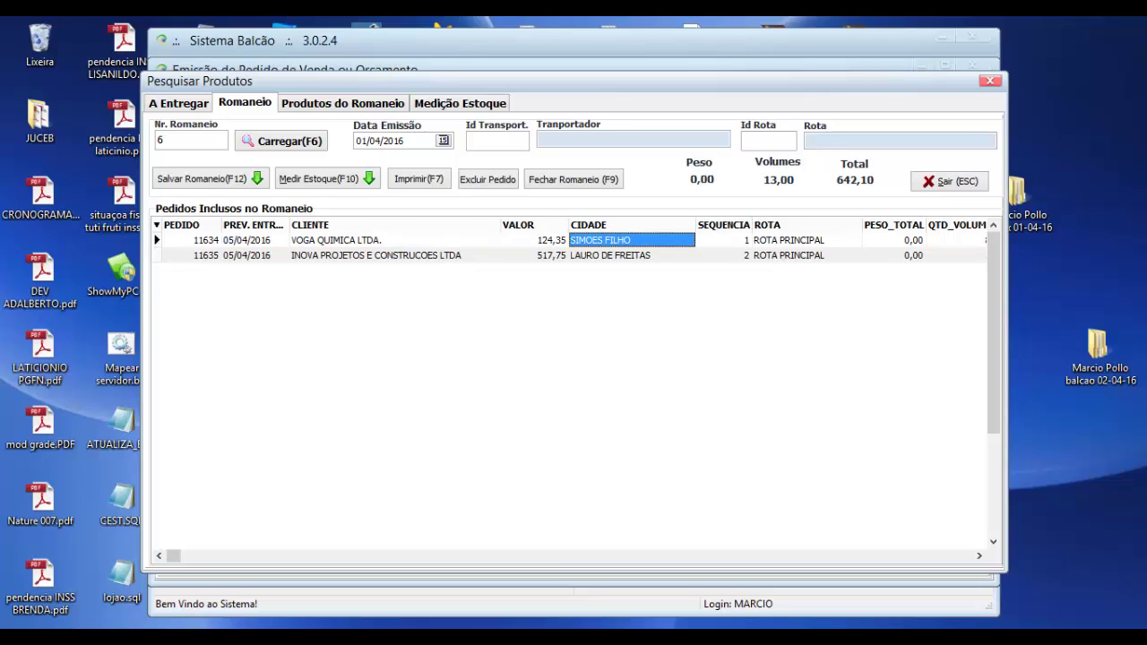
pyautogui.press('Right')
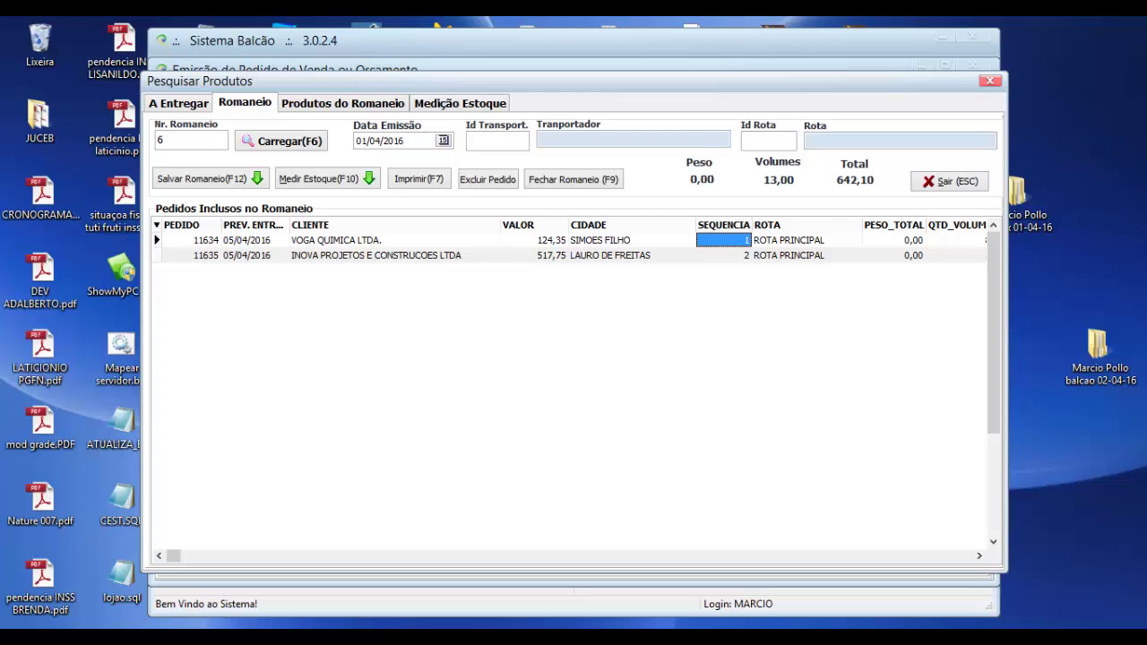
pyautogui.hotkey('alt', 'Tab')
pyautogui.hotkey('alt', 'Tab')
pyautogui.hotkey('alt', 'Tab')
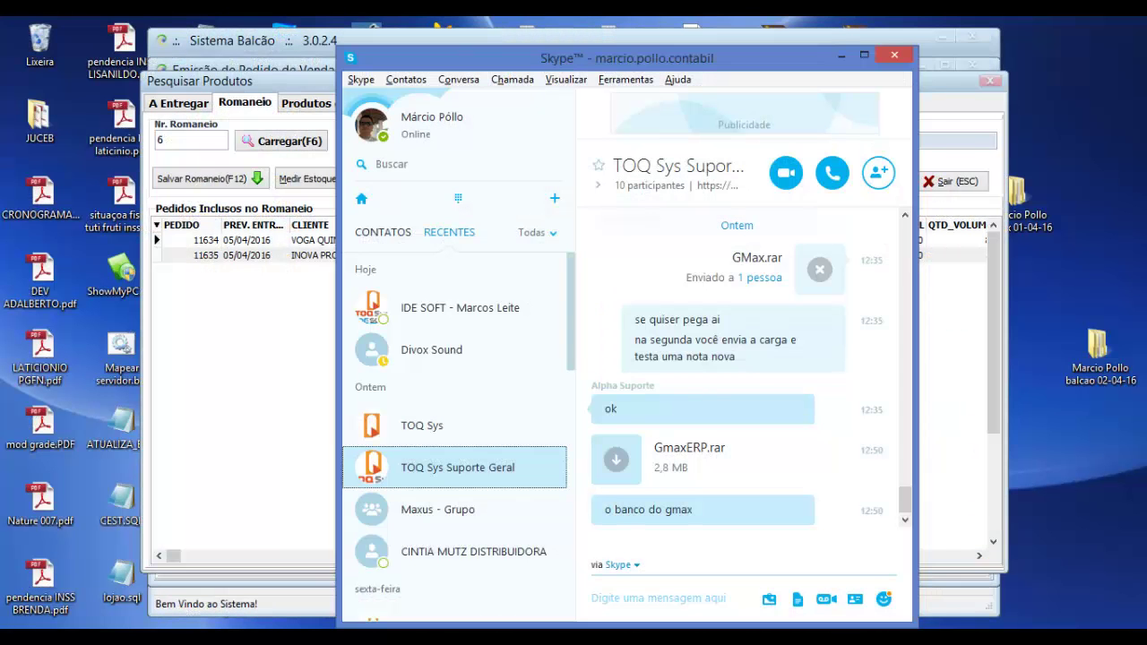
pyautogui.hotkey('alt', 'Tab')
# Step: Review the VOGA QUIMICA order's columns in romaneio 6, from delivery date through sequence, weight and volumes to payment and seller
pyautogui.press('Left')
pyautogui.press('Left')
pyautogui.press('Left')
pyautogui.press('Left')
pyautogui.press('Left')
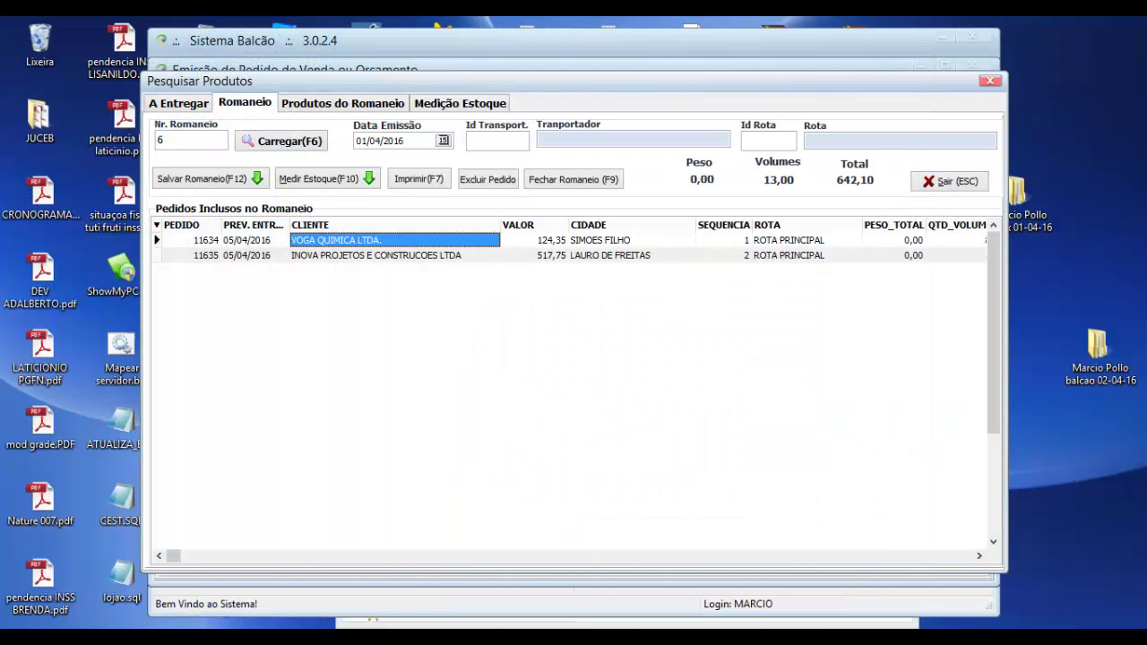
pyautogui.press('Right')
pyautogui.press('Right')
pyautogui.press('Right')
pyautogui.press('Right')
pyautogui.press('Right')
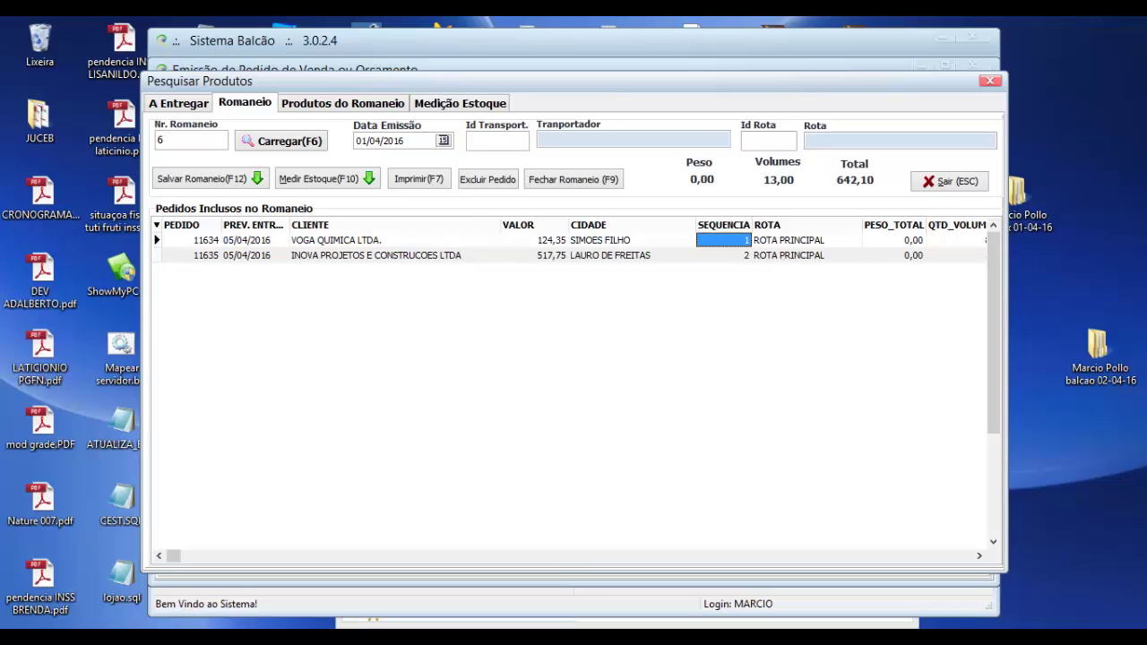
pyautogui.press('Right')
pyautogui.press('Right')
pyautogui.press('Right')
pyautogui.press('Right')
pyautogui.press('Right')
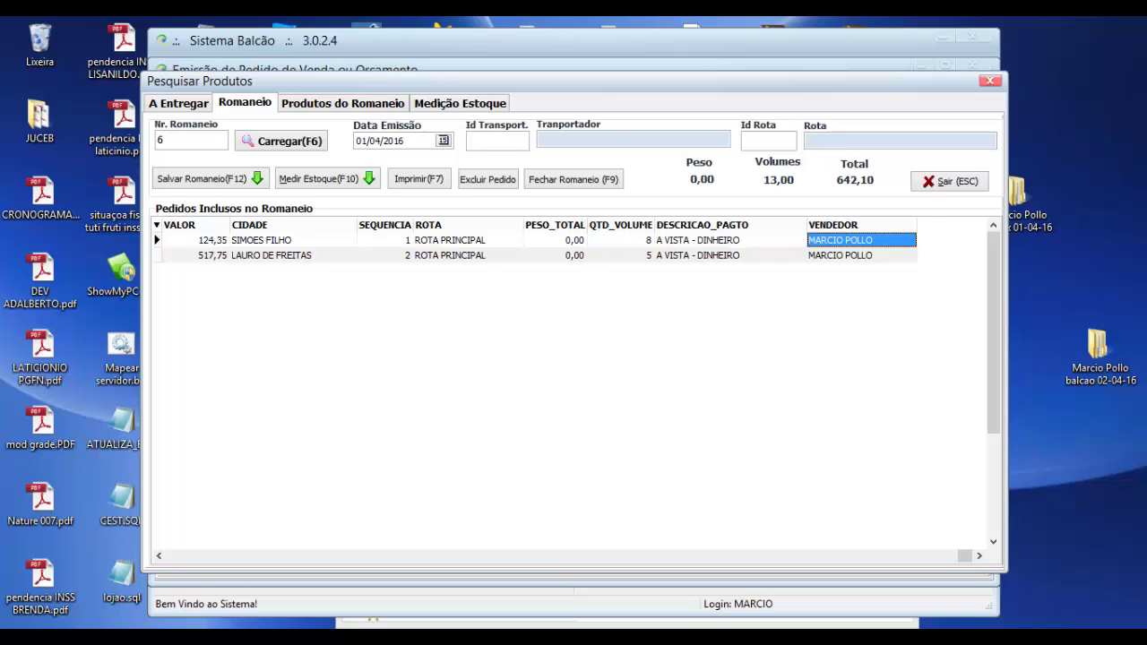
pyautogui.press('Left')
pyautogui.press('Left')
pyautogui.press('Left')
pyautogui.press('Left')
pyautogui.press('Left')
pyautogui.press('Left')
pyautogui.press('Left')
pyautogui.press('Left')
pyautogui.press('Left')
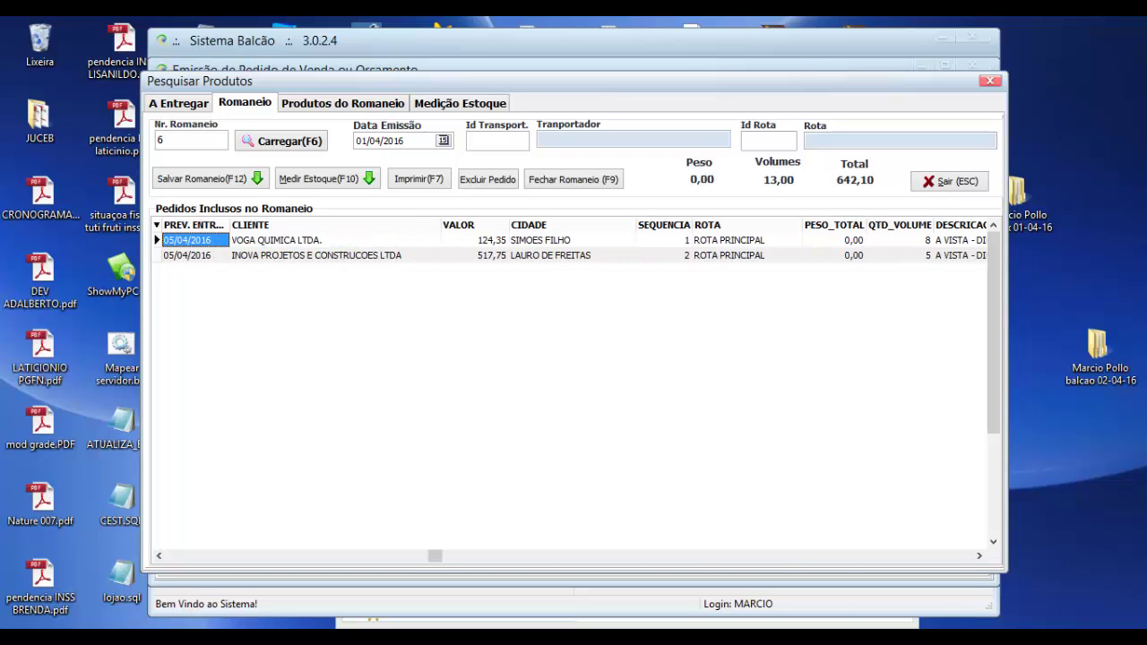
# Step: Set the total weight to 80 for the VOGA QUIMICA order and 120 for the INOVA PROJETOS order
pyautogui.press('Right')
pyautogui.press('Right')
pyautogui.press('Right')
pyautogui.press('Right')
pyautogui.press('Right')
pyautogui.press('Right')
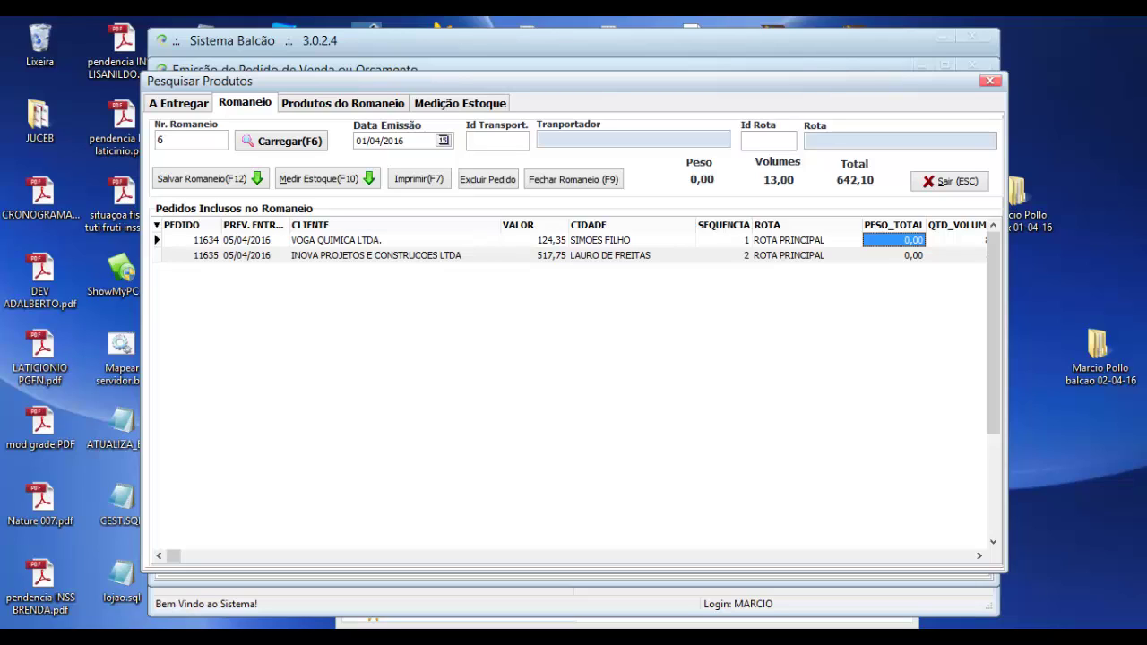
pyautogui.click(723, 241)
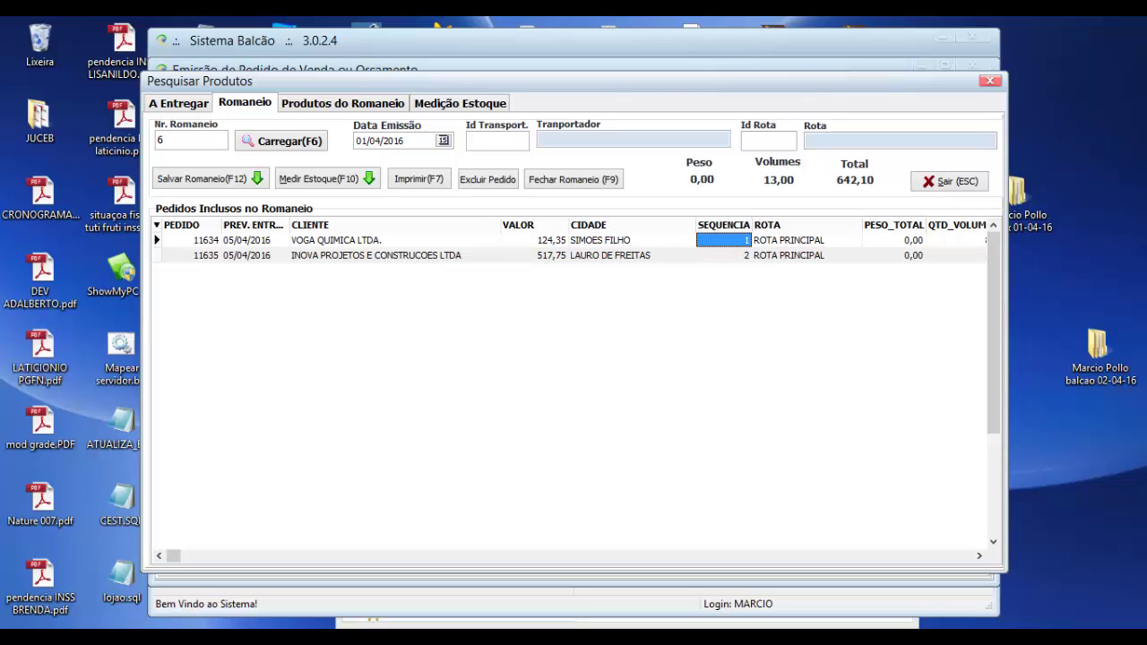
pyautogui.press('Right')
pyautogui.press('Right')
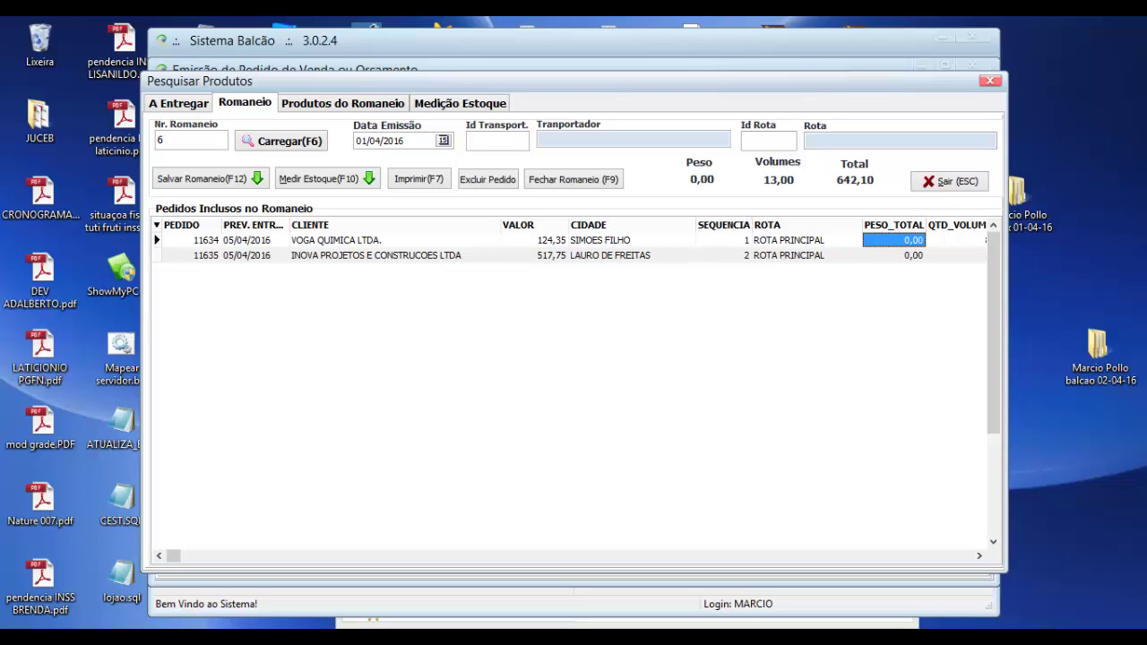
pyautogui.write('80')
pyautogui.press('Down')
pyautogui.write('120')
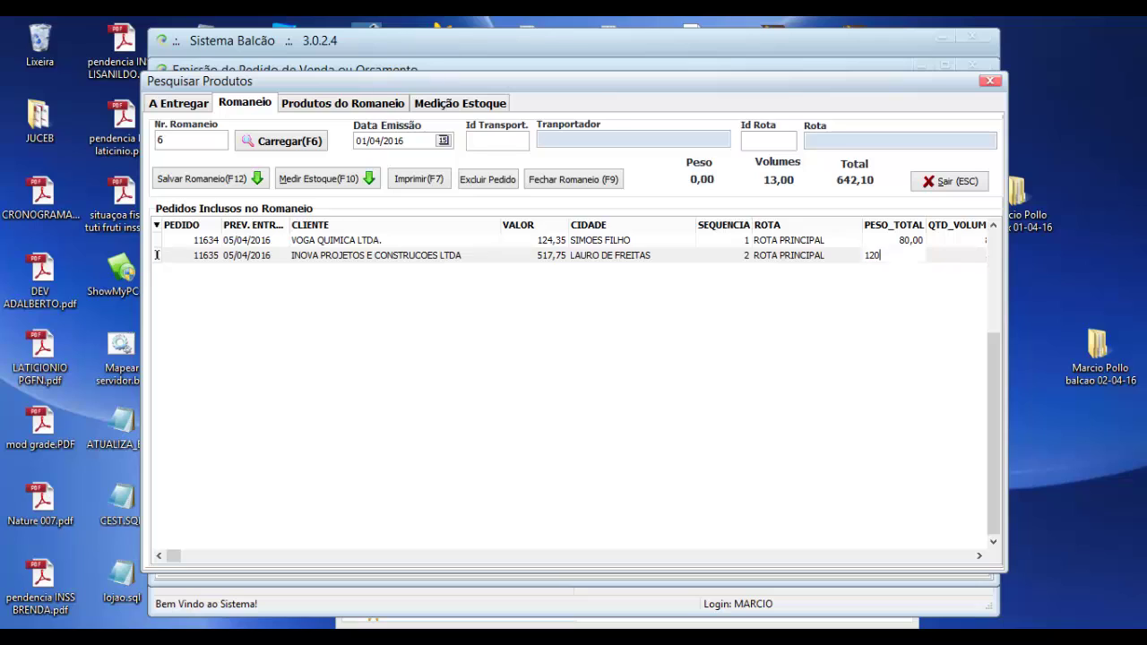
pyautogui.press('Up')
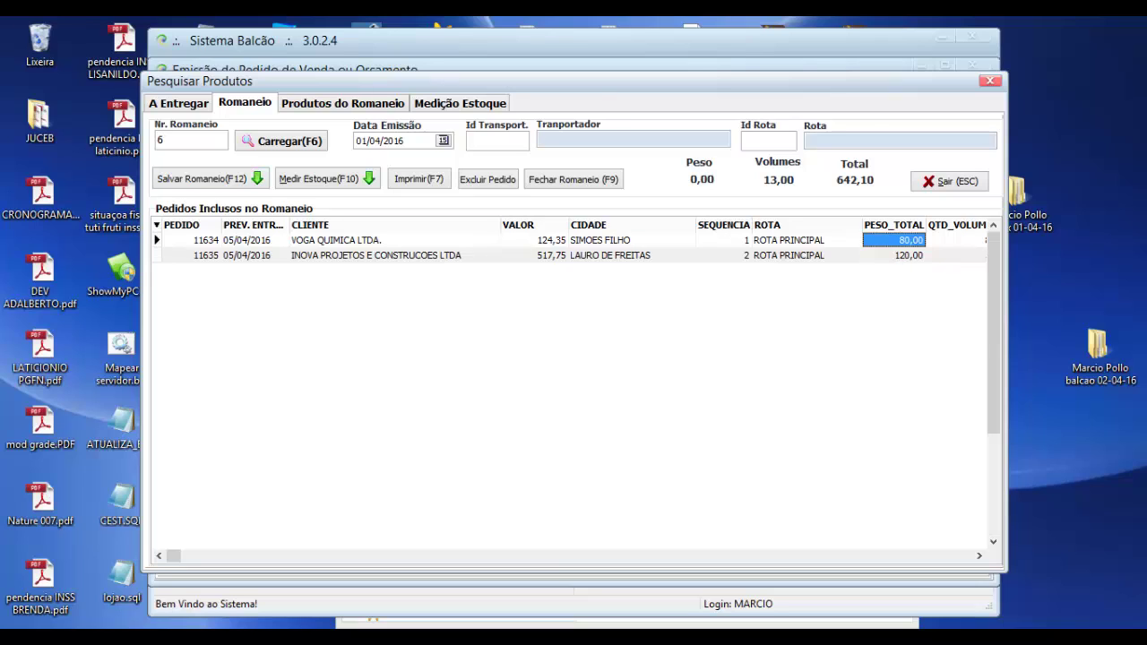
# Step: Save romaneio 6 with the new order weights
pyautogui.press('F12')
pyautogui.press('Return')
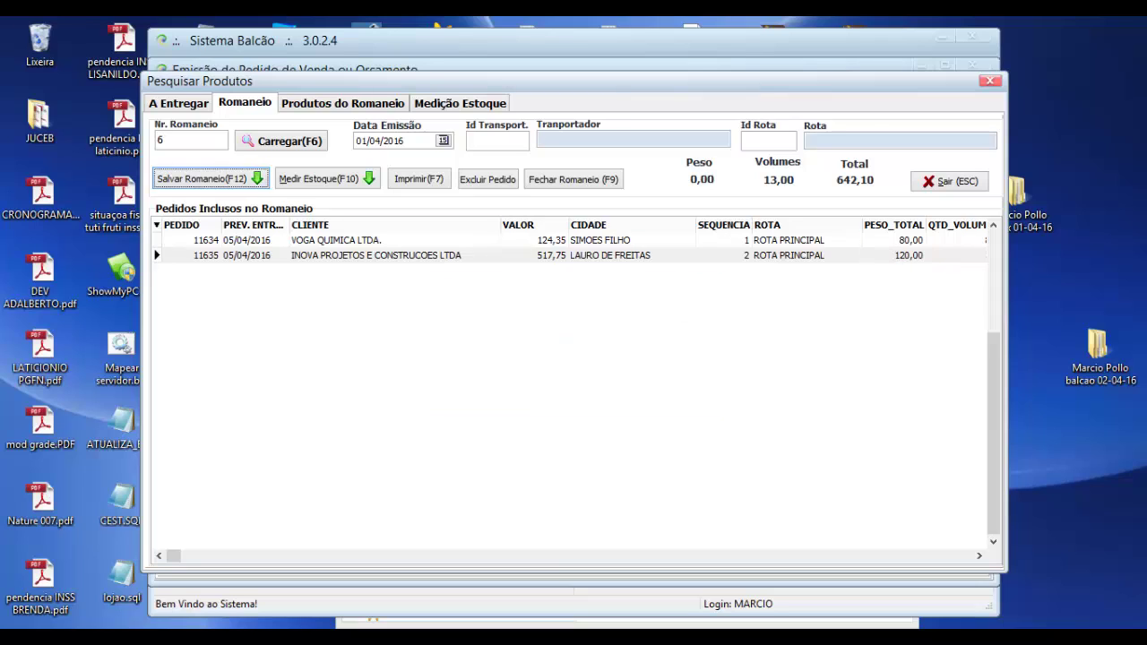
pyautogui.press('Return')
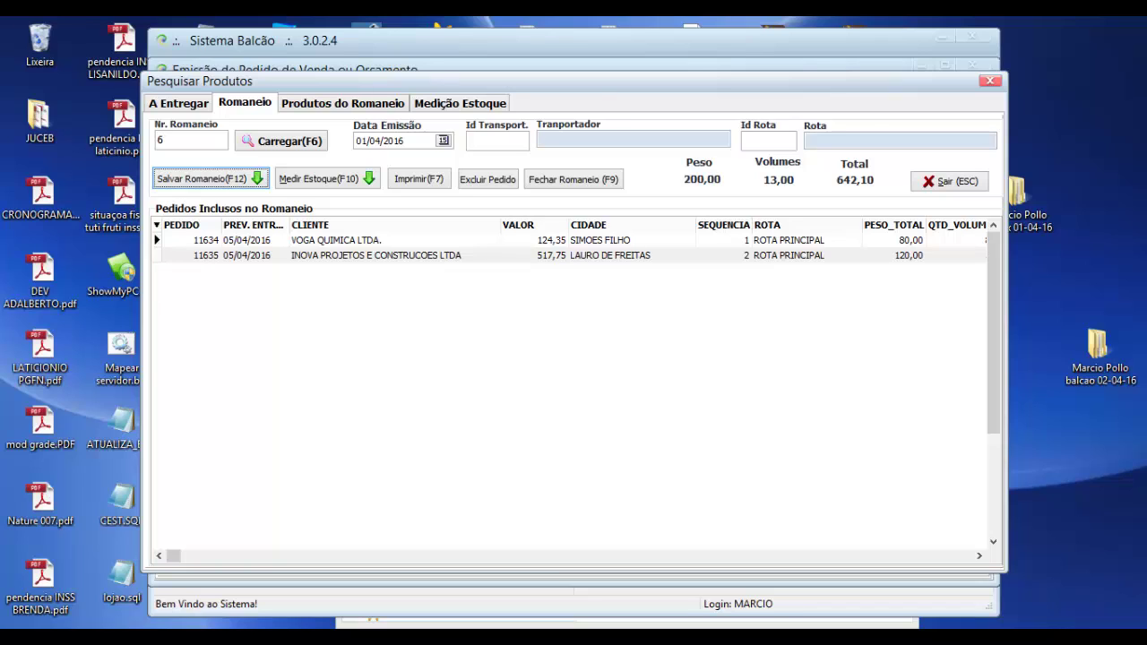
# Step: Examine both orders in the saved romaneio across all columns, including weight, volumes, payment and seller, plus the totals
pyautogui.click(724, 255)
pyautogui.press('Right')
pyautogui.press('Right')
pyautogui.press('Right')
pyautogui.press('Right')
pyautogui.press('Right')
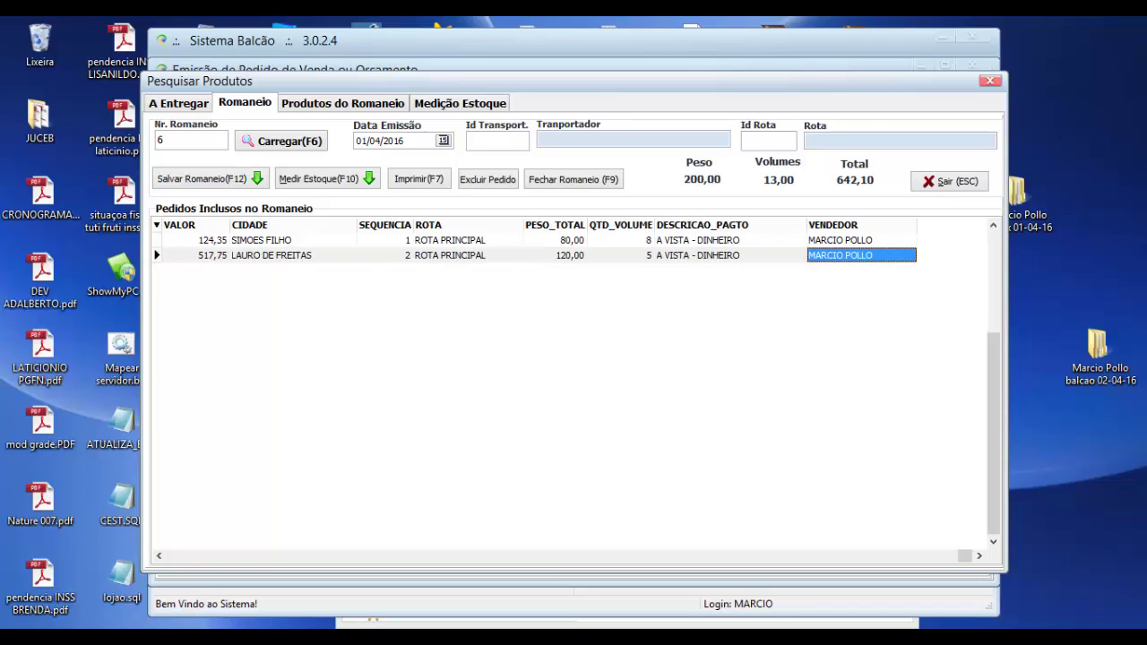
pyautogui.press('Left')
pyautogui.press('Left')
pyautogui.press('Left')
pyautogui.press('Home')
pyautogui.press('Up')
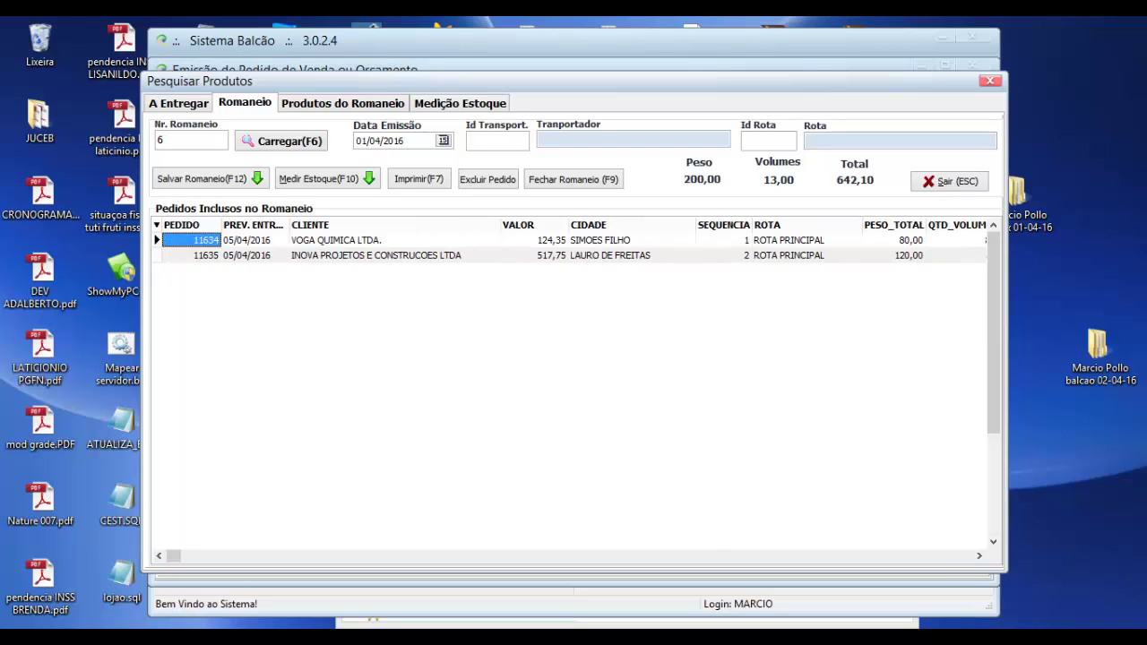
pyautogui.press('Right')
pyautogui.press('Right')
pyautogui.press('Right')
pyautogui.press('Right')
pyautogui.press('Right')
pyautogui.press('Right')
pyautogui.press('Right')
pyautogui.press('Right')
pyautogui.press('Right')
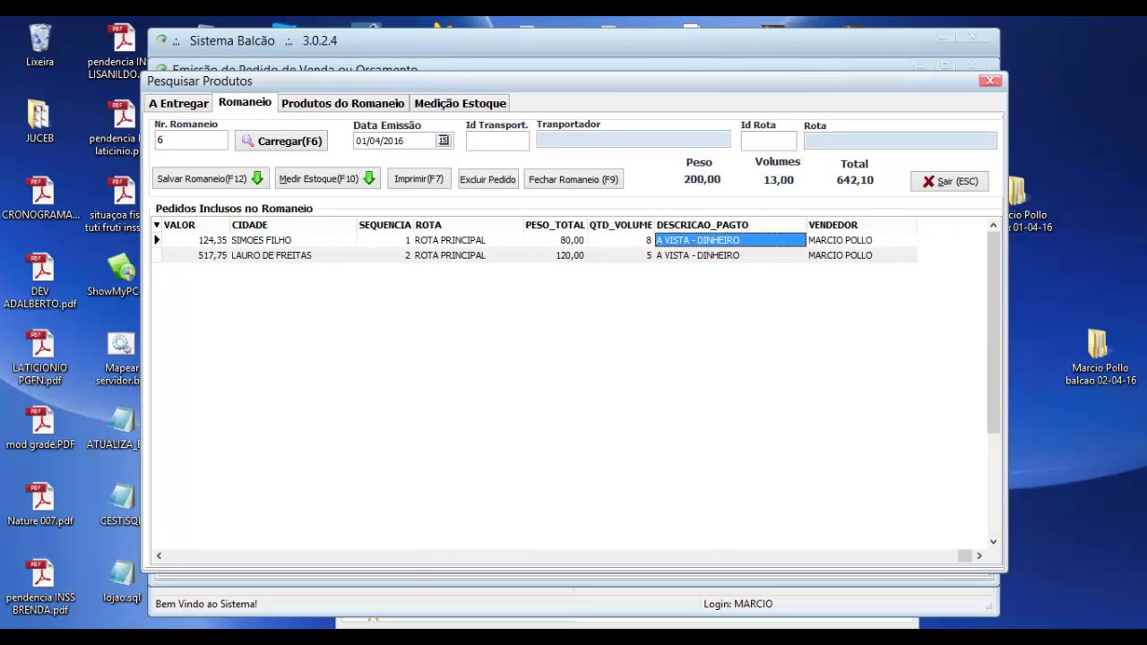
pyautogui.press('Left')
pyautogui.press('Left')
pyautogui.press('Left')
pyautogui.press('Left')
pyautogui.press('Home')
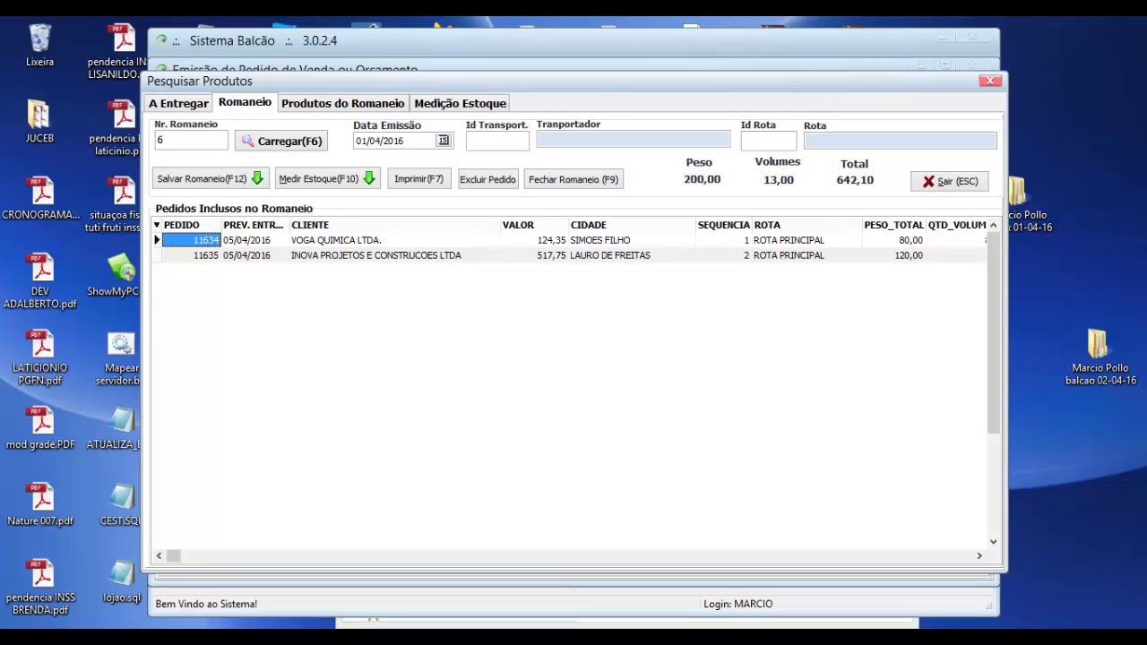
# Step: Close romaneio 6 and acknowledge the message
pyautogui.click(173, 140)
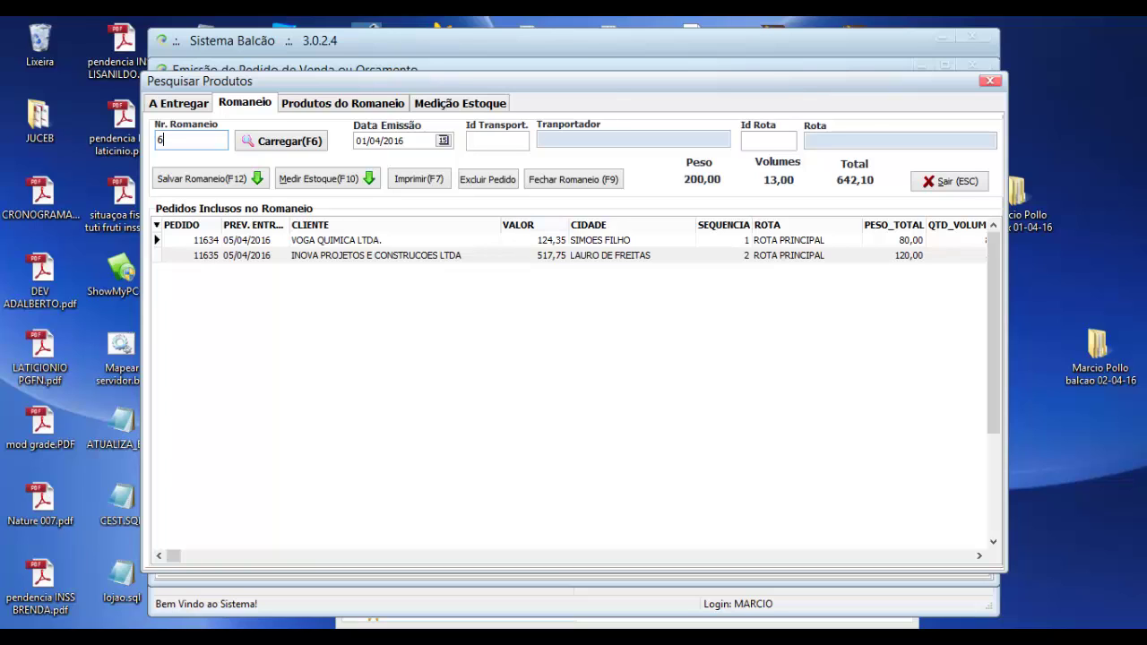
pyautogui.press('F9')
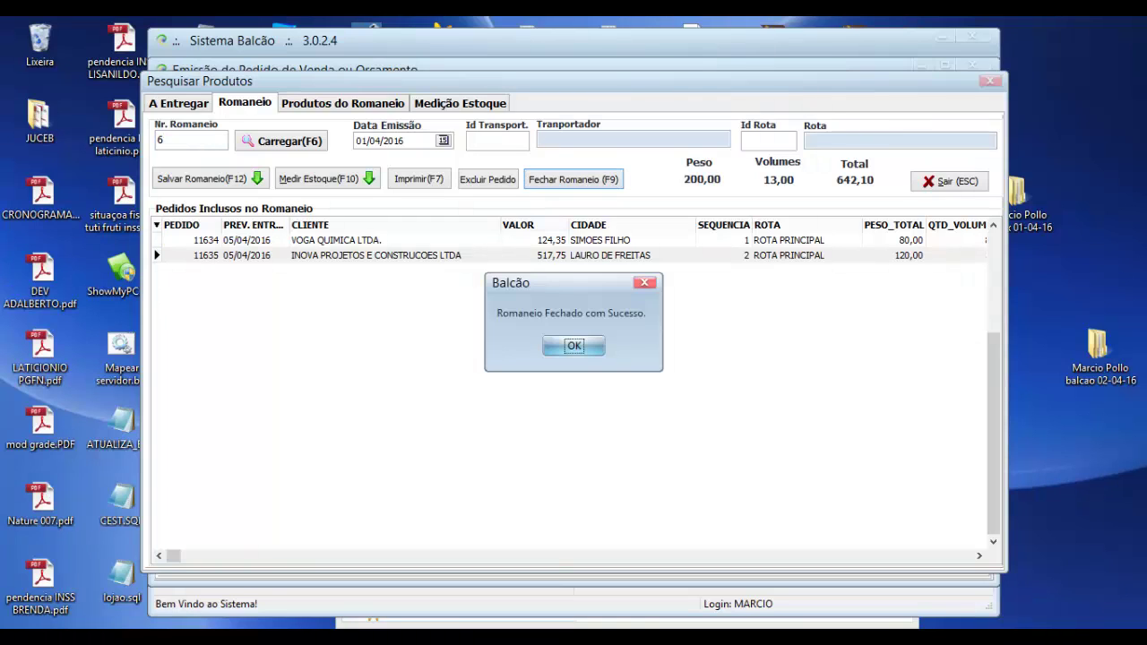
pyautogui.press('Return')
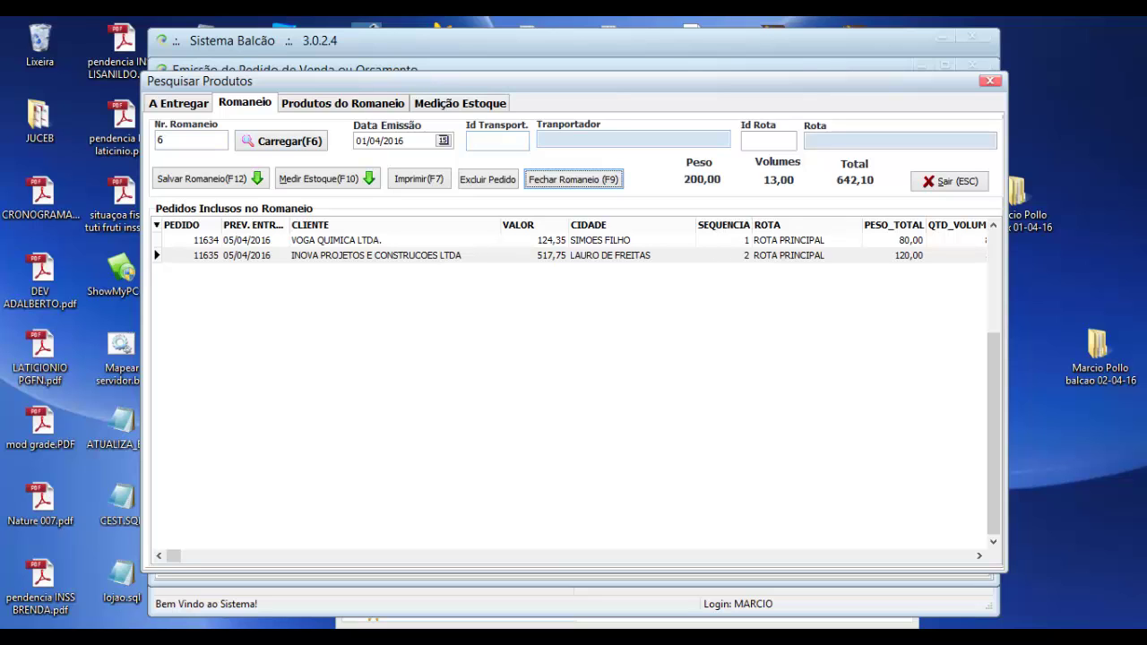
# Step: Refresh the pending deliveries for 03/04/2016 to 10/04/2016 and review the listed order's value, seller, city, route and payment
pyautogui.click(178, 103)
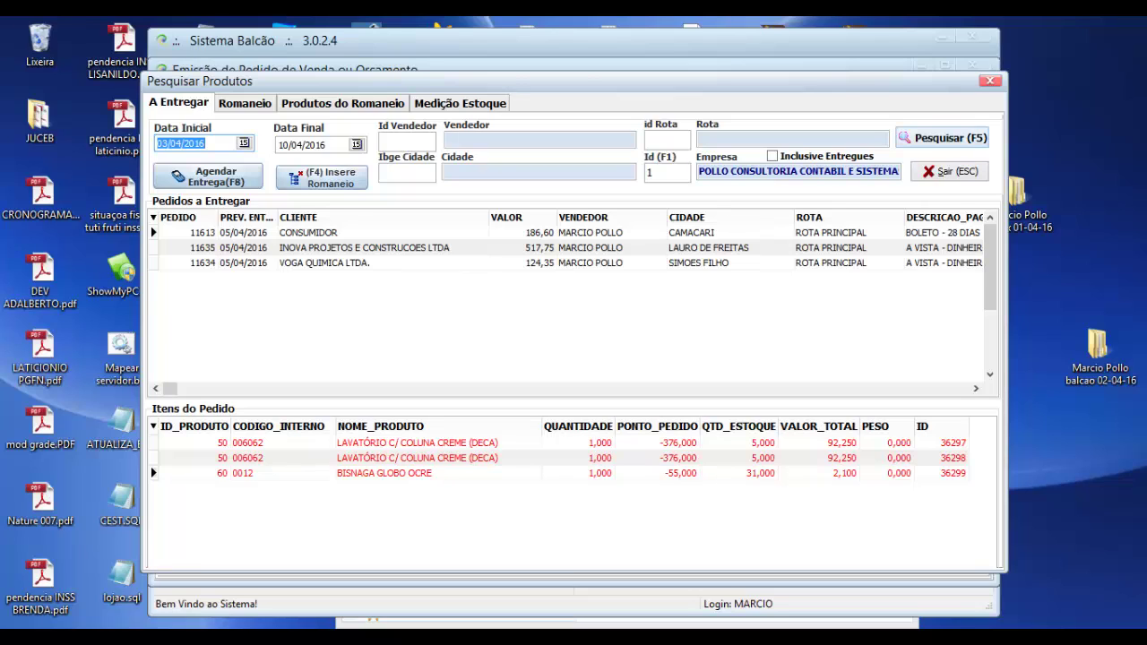
pyautogui.press('F5')
pyautogui.click(522, 233)
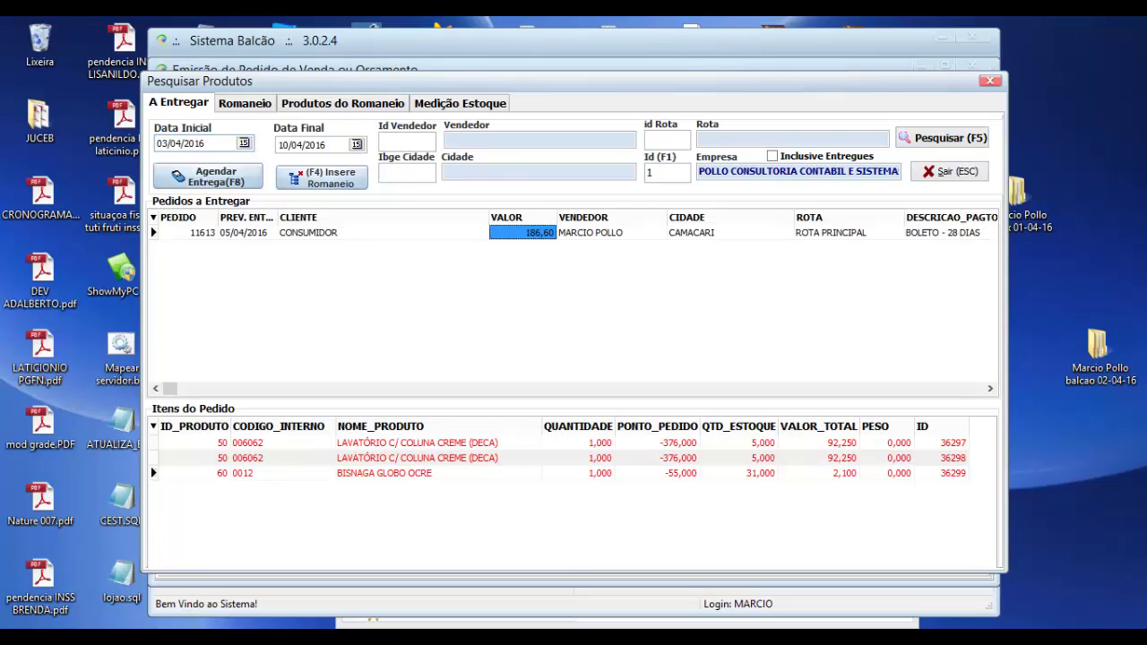
pyautogui.press('Left')
pyautogui.press('Left')
pyautogui.press('Left')
pyautogui.press('Right')
pyautogui.press('Right')
pyautogui.press('Right')
pyautogui.press('Right')
pyautogui.press('Right')
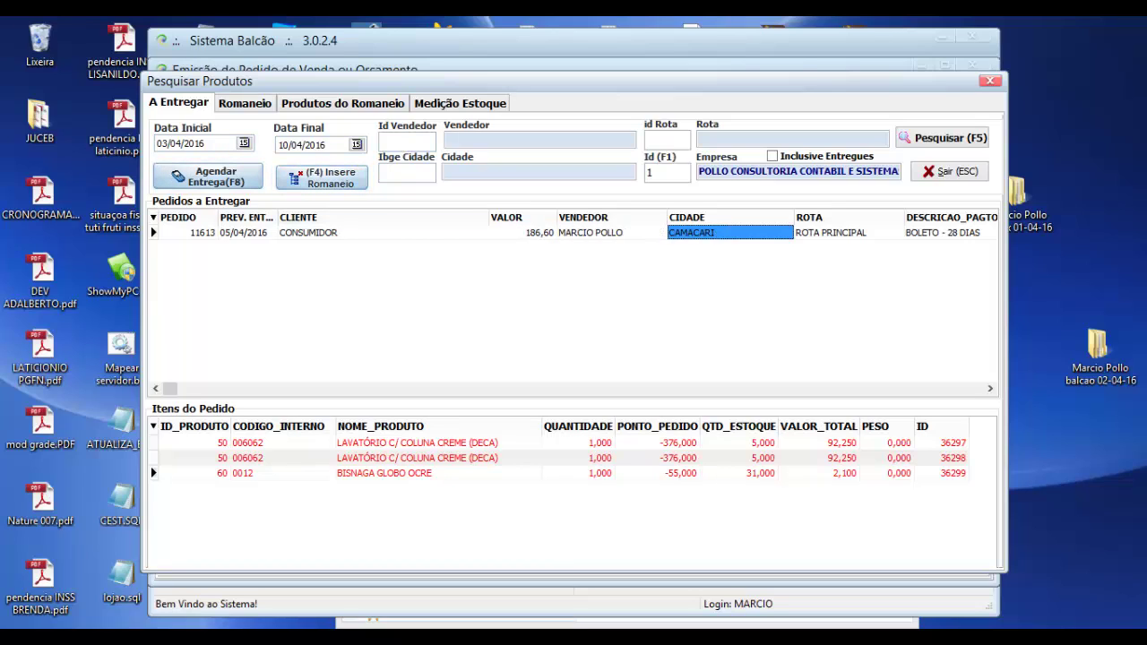
pyautogui.press('Right')
pyautogui.press('Right')
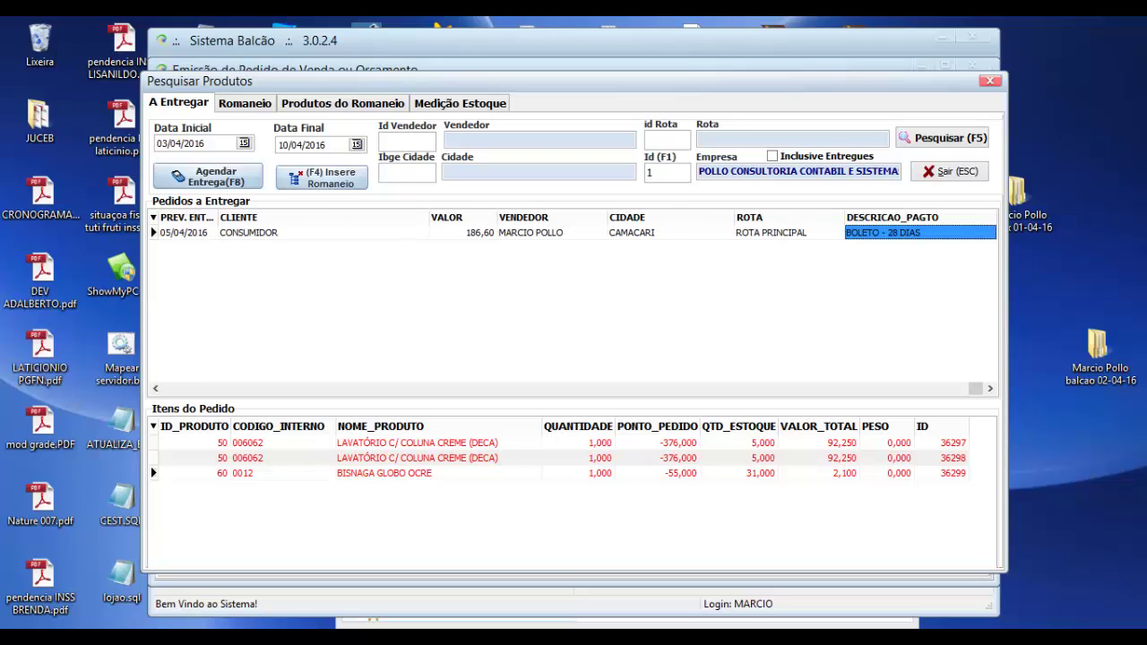
pyautogui.press('Left')
pyautogui.press('Home')
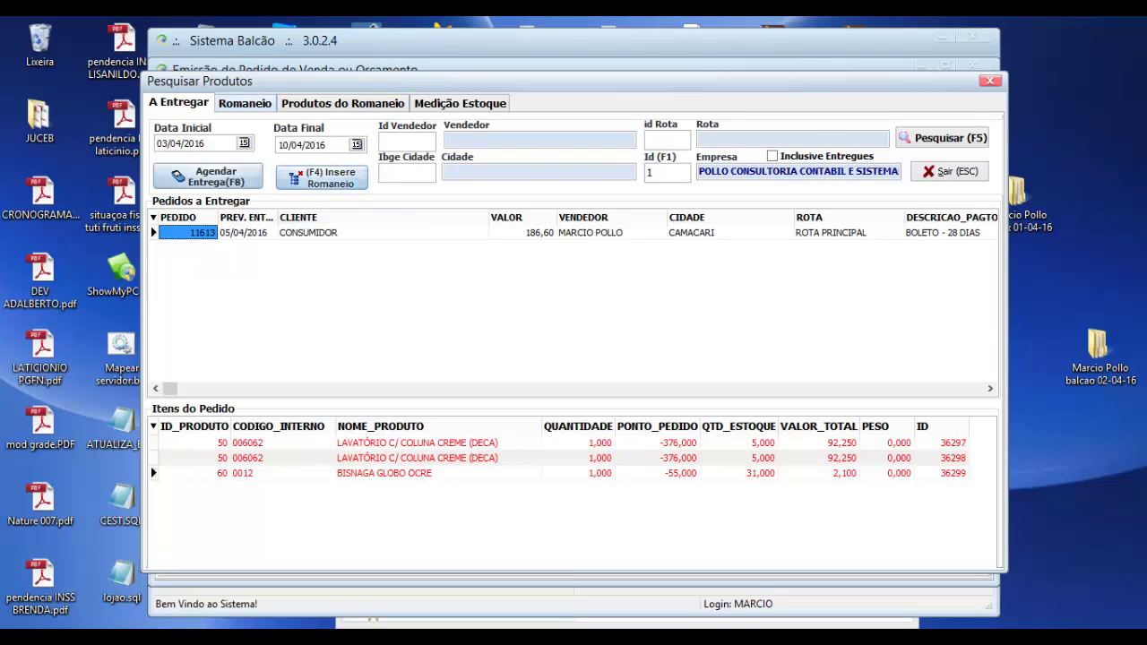
# Step: Measure the stock for romaneio 6 and examine its product list with quantities, reorder points and stock
pyautogui.click(245, 103)
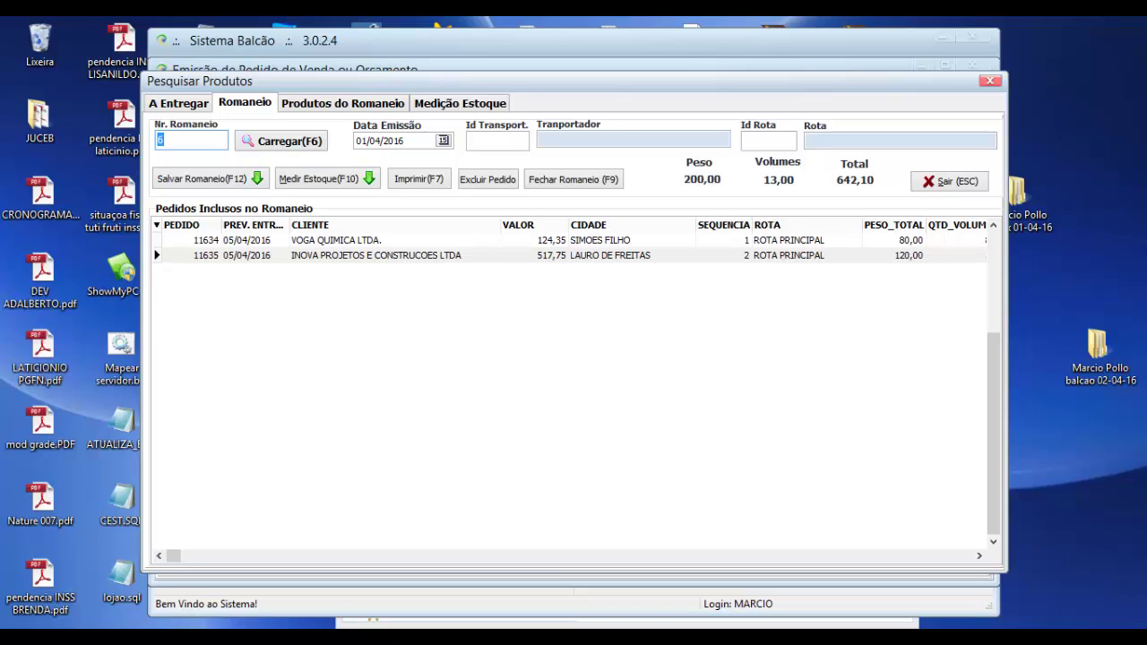
pyautogui.press('F10')
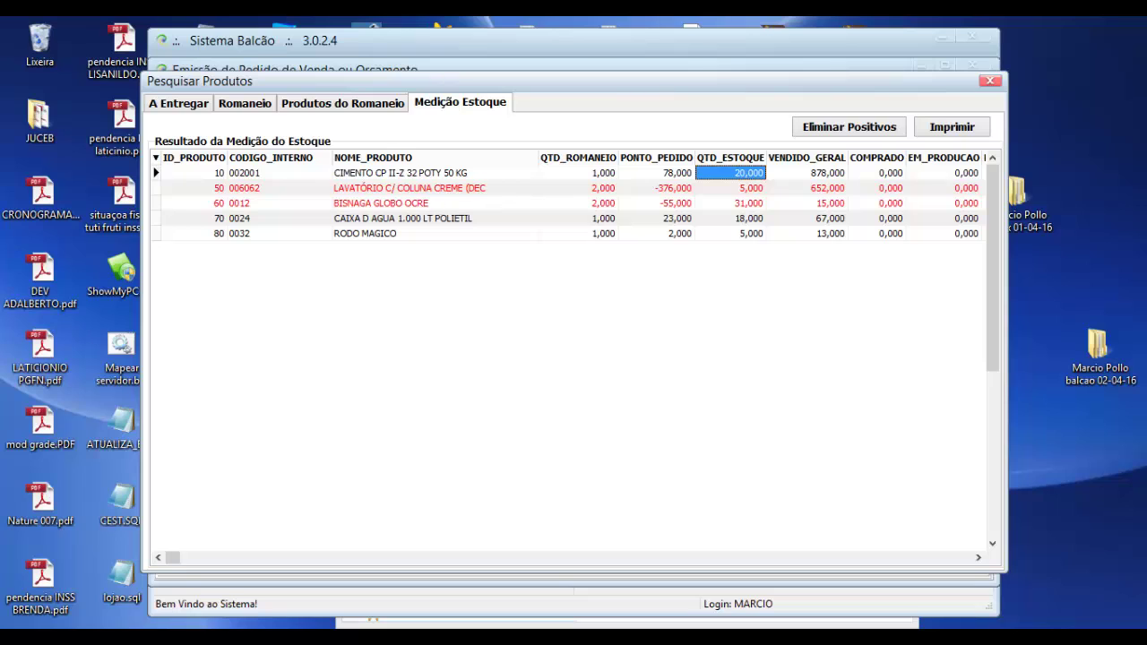
pyautogui.click(343, 103)
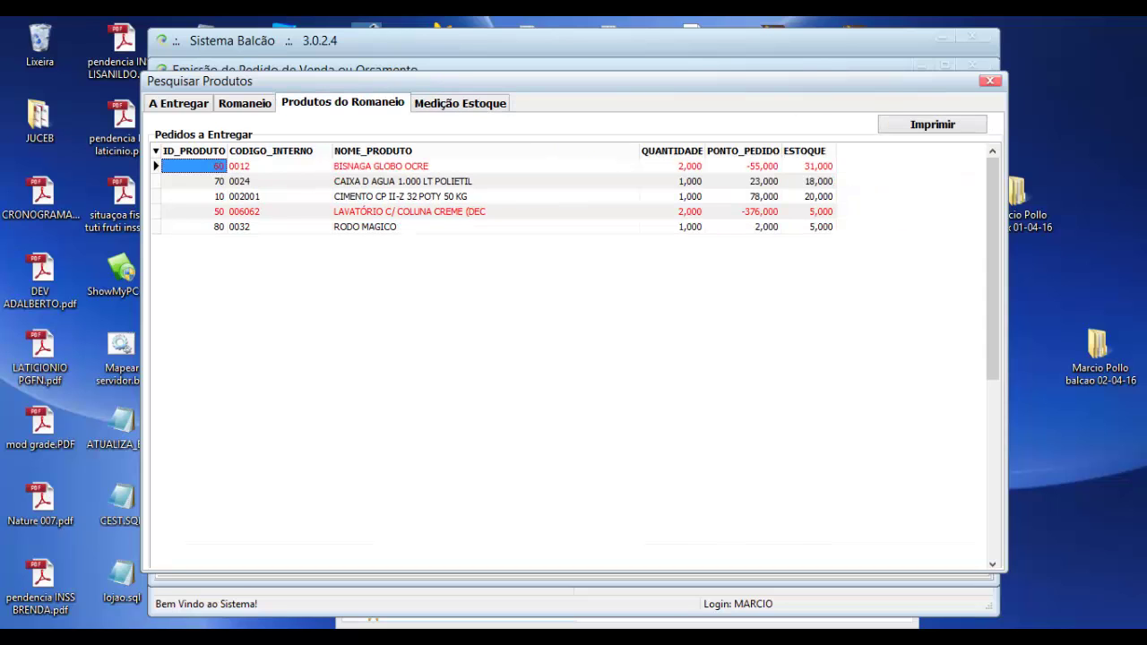
pyautogui.click(245, 103)
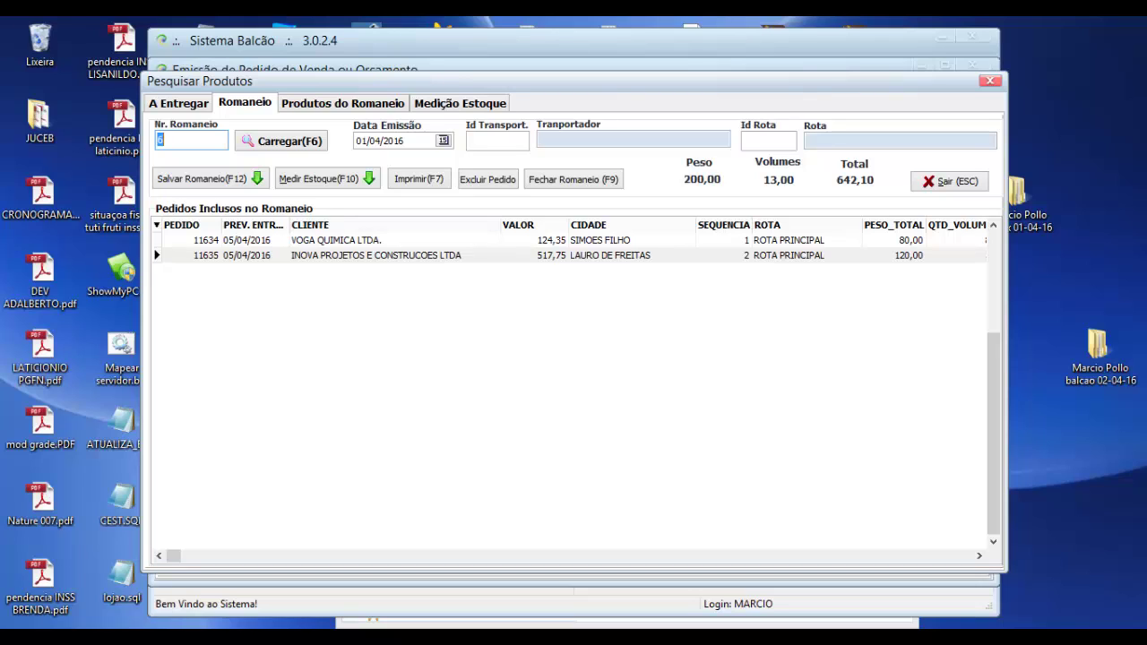
# Step: Look over the pending deliveries again and recheck every column of the orders in closed romaneio 6
pyautogui.click(178, 103)
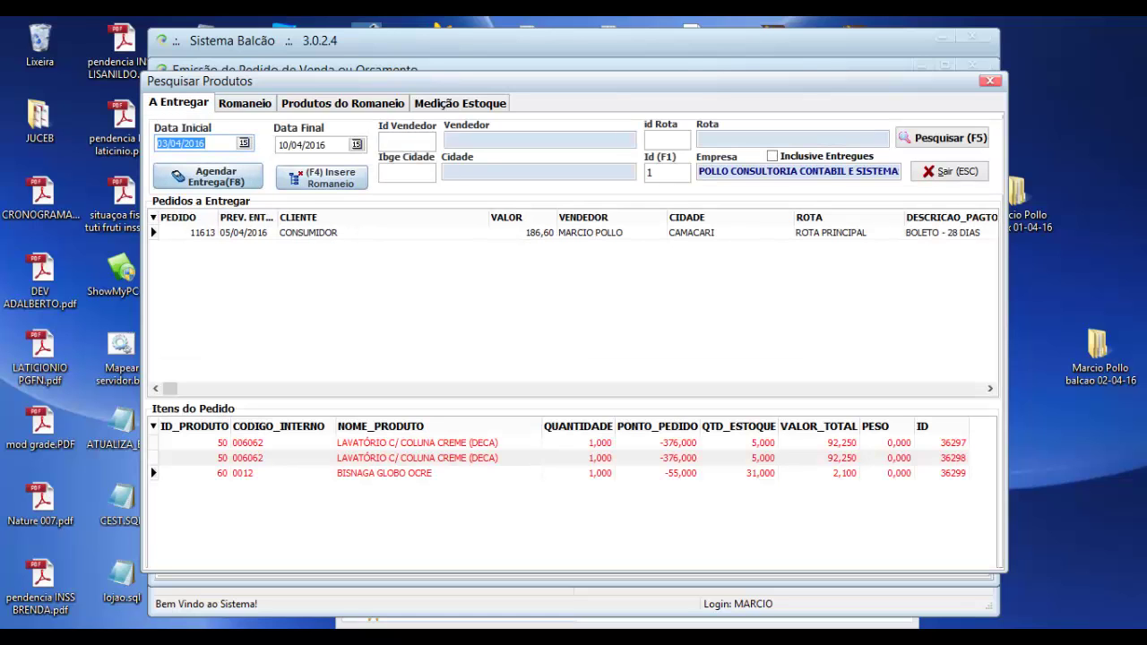
pyautogui.click(245, 103)
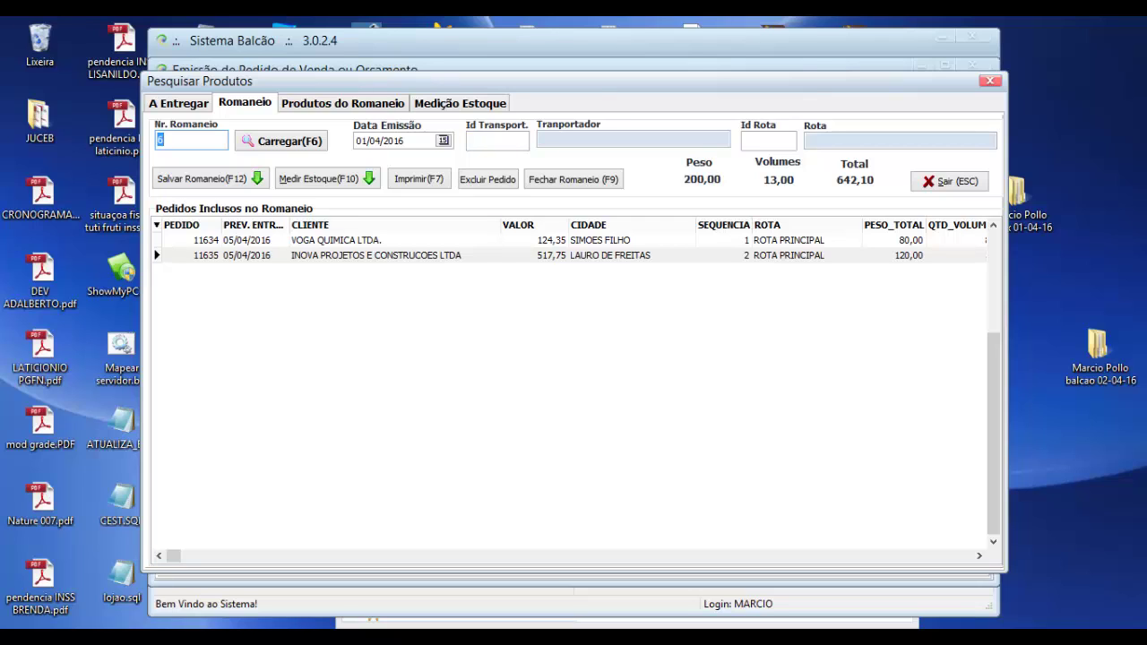
pyautogui.click(377, 255)
pyautogui.click(337, 240)
pyautogui.click(255, 240)
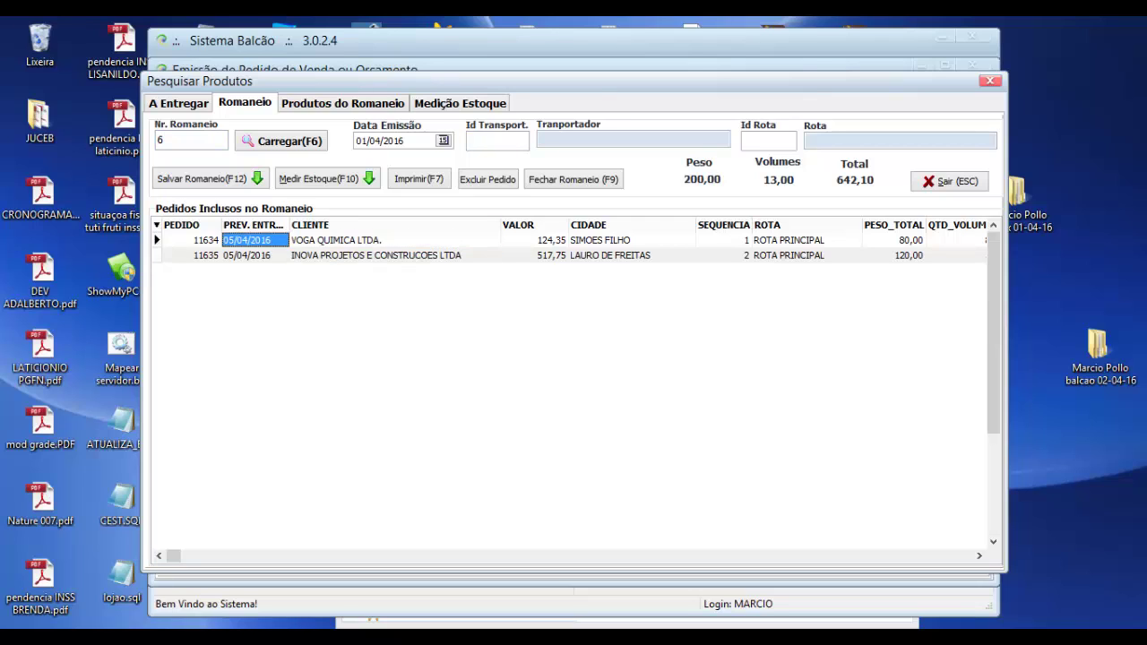
pyautogui.press('Left')
pyautogui.press('Right')
pyautogui.press('Right')
pyautogui.press('Right')
pyautogui.press('Right')
pyautogui.press('Right')
pyautogui.press('Right')
pyautogui.press('Right')
pyautogui.press('Right')
pyautogui.press('Right')
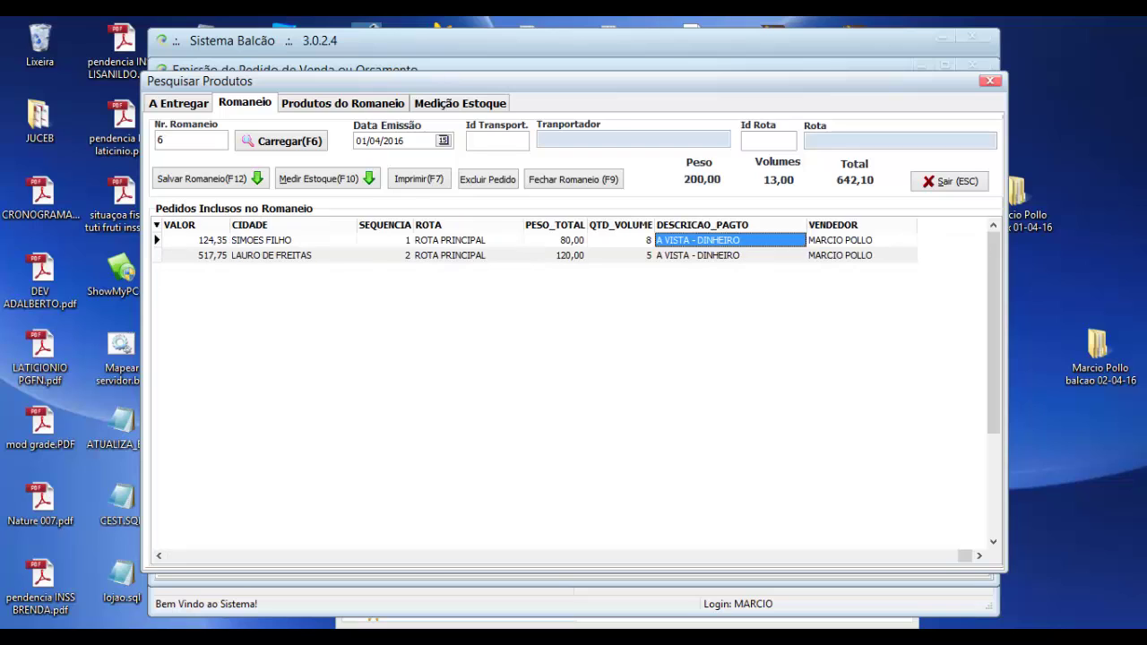
pyautogui.press('Right')
pyautogui.press('Left')
pyautogui.press('Left')
pyautogui.press('Left')
pyautogui.press('Left')
pyautogui.press('Left')
pyautogui.press('Left')
pyautogui.press('Left')
pyautogui.press('Left')
pyautogui.press('Left')
pyautogui.press('Left')
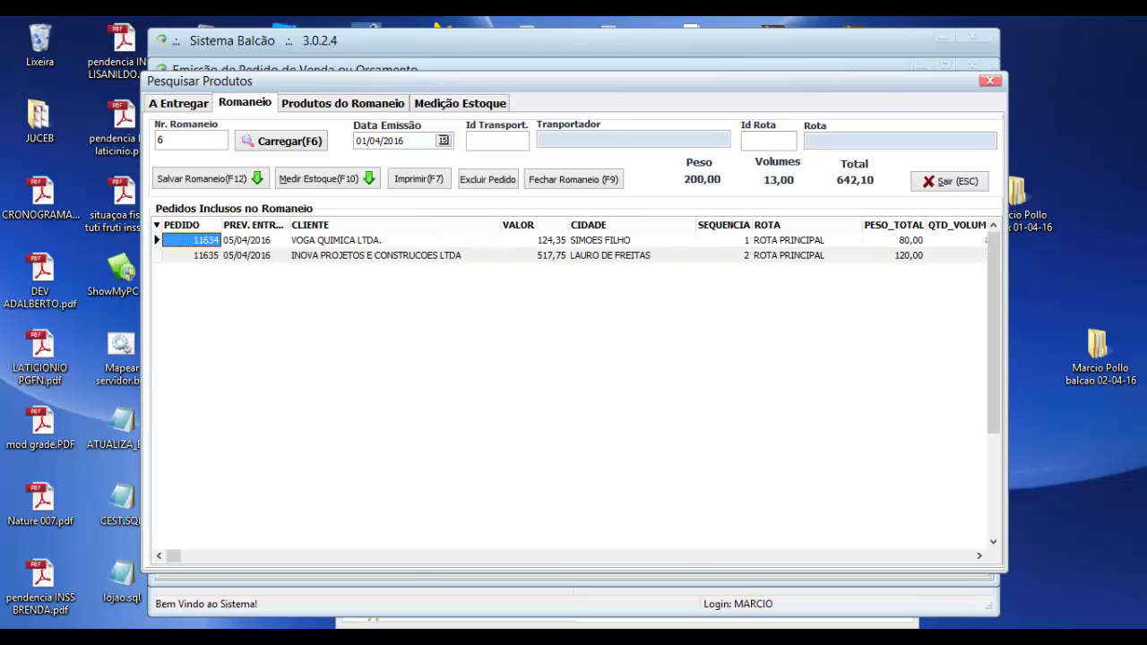
# Step: Insert the pending CONSUMIDOR order for Camacari into romaneio 6 and check the romaneio's included orders
pyautogui.press('Right')
pyautogui.press('Right')
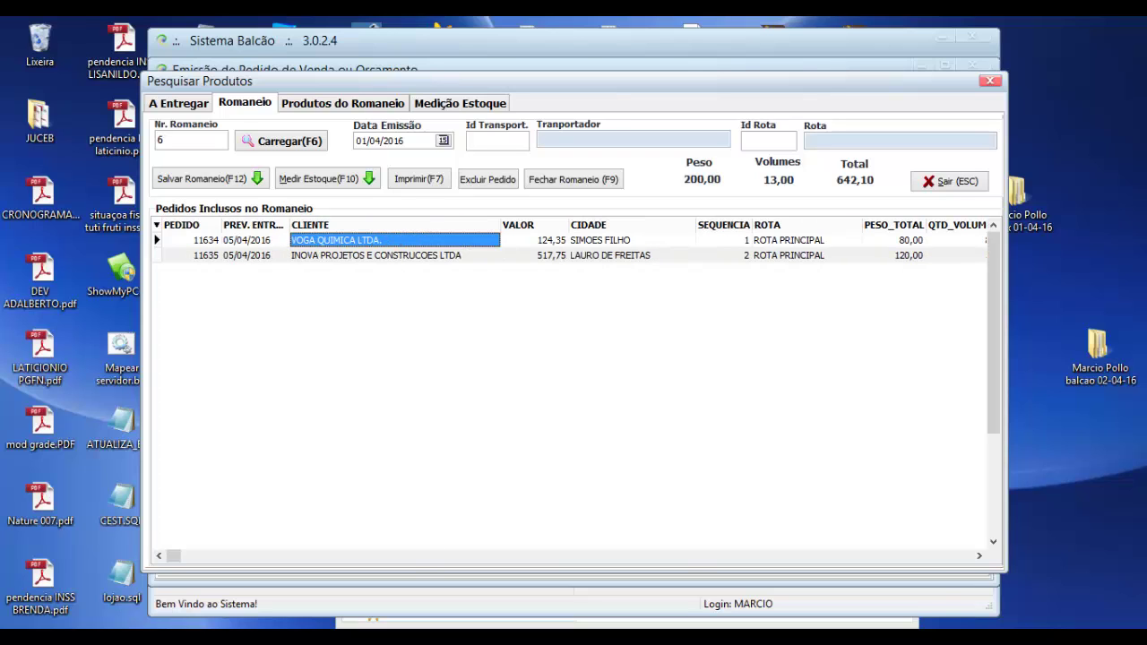
pyautogui.click(179, 103)
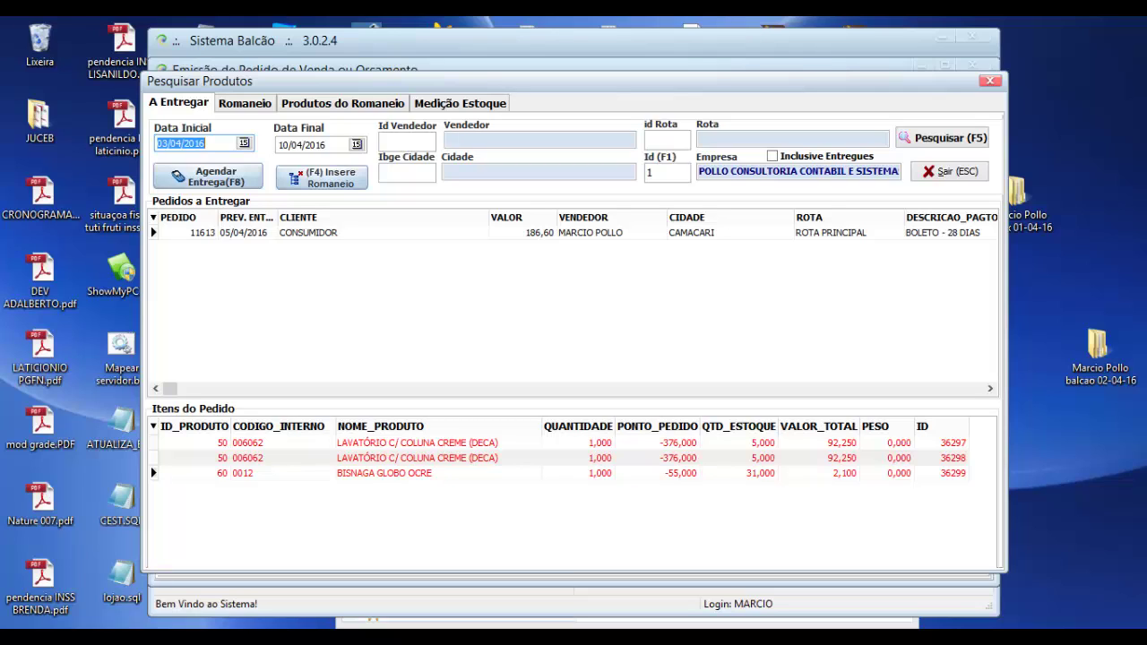
pyautogui.click(383, 233)
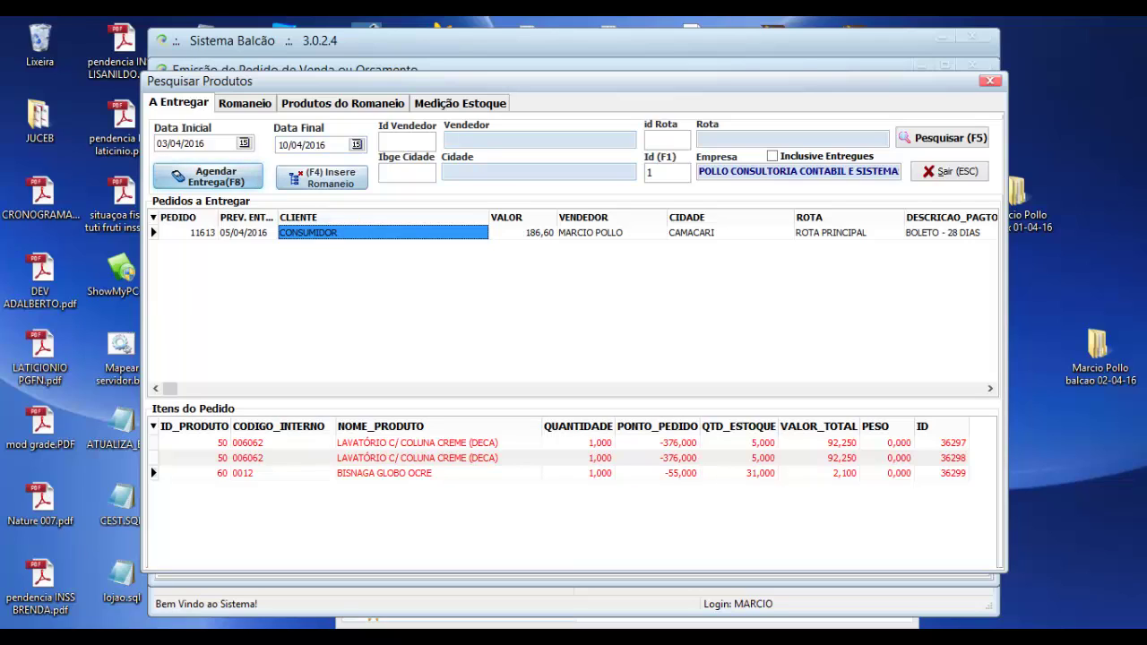
pyautogui.click(322, 177)
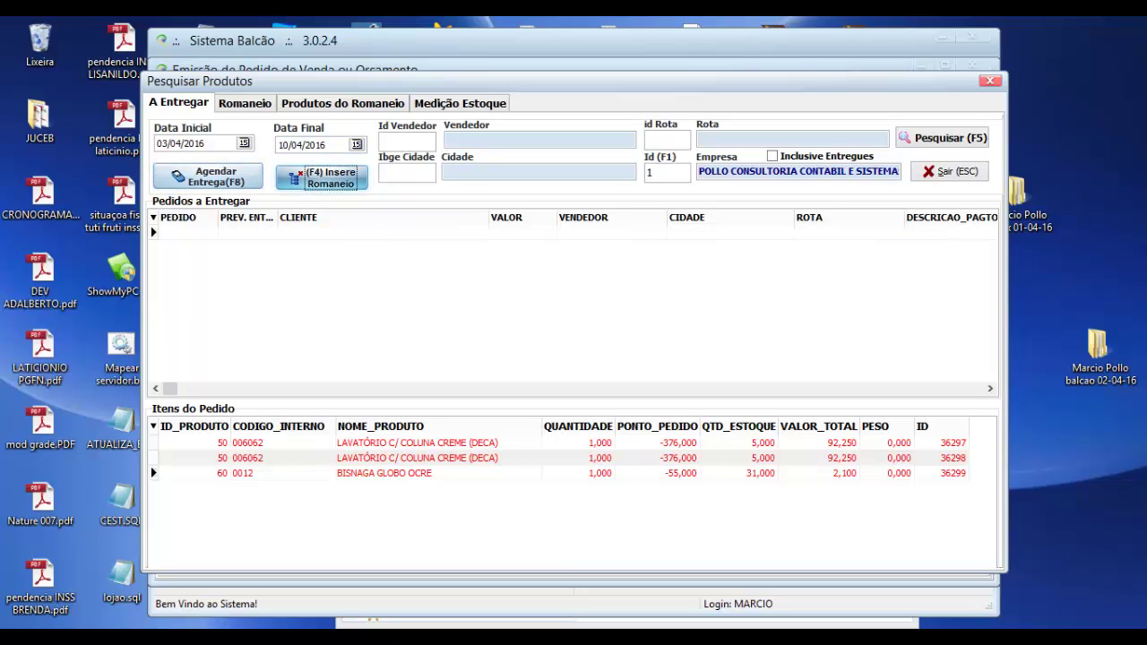
pyautogui.click(244, 103)
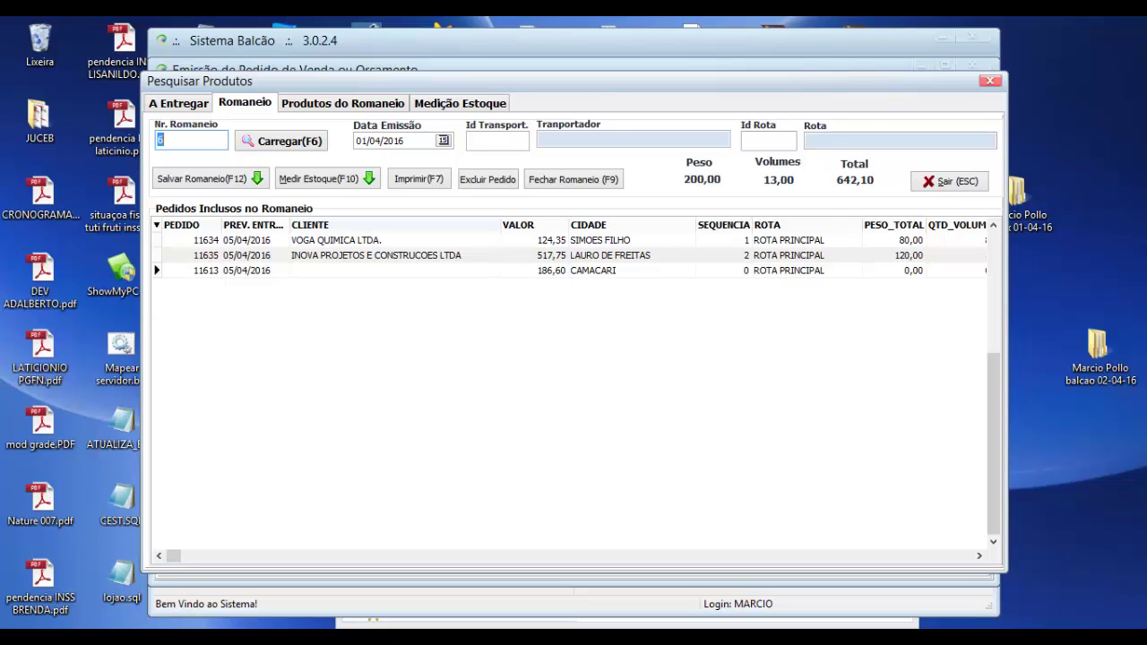
# Step: Leave the delivery manager and return to the sales entry form for orders or quotes
pyautogui.press('Escape')
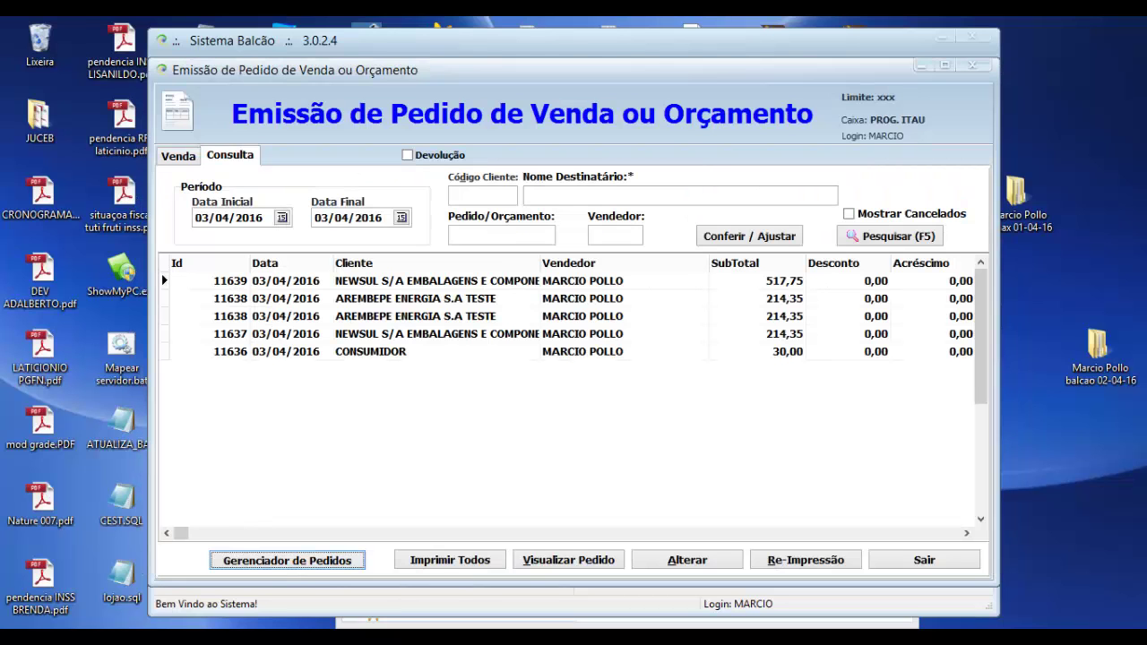
pyautogui.click(178, 156)
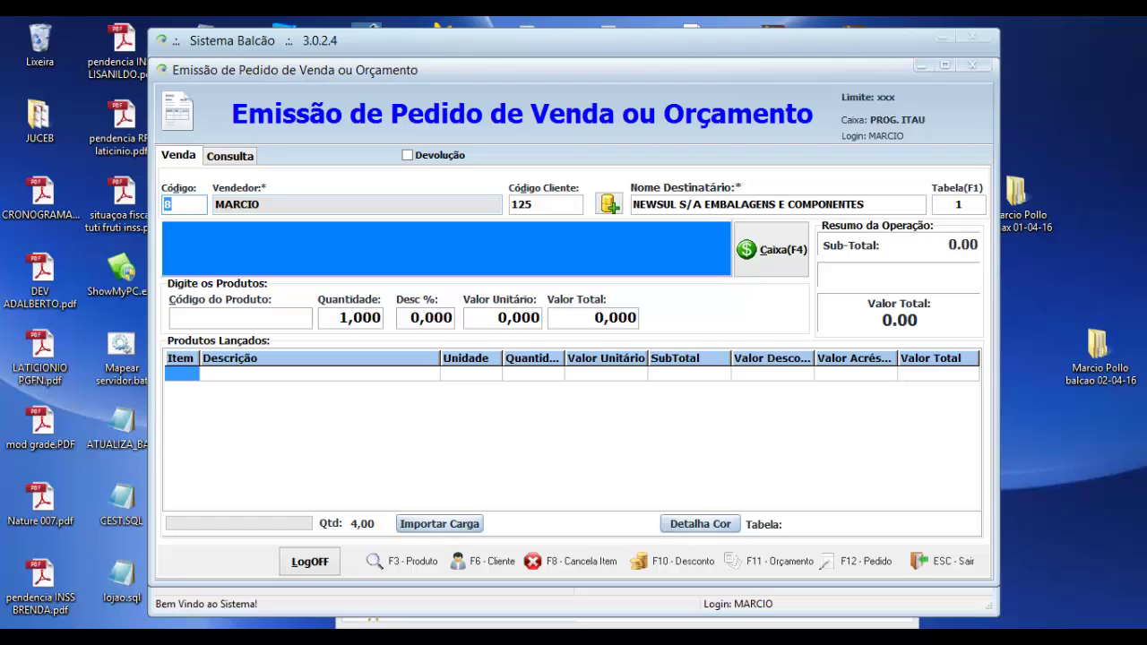